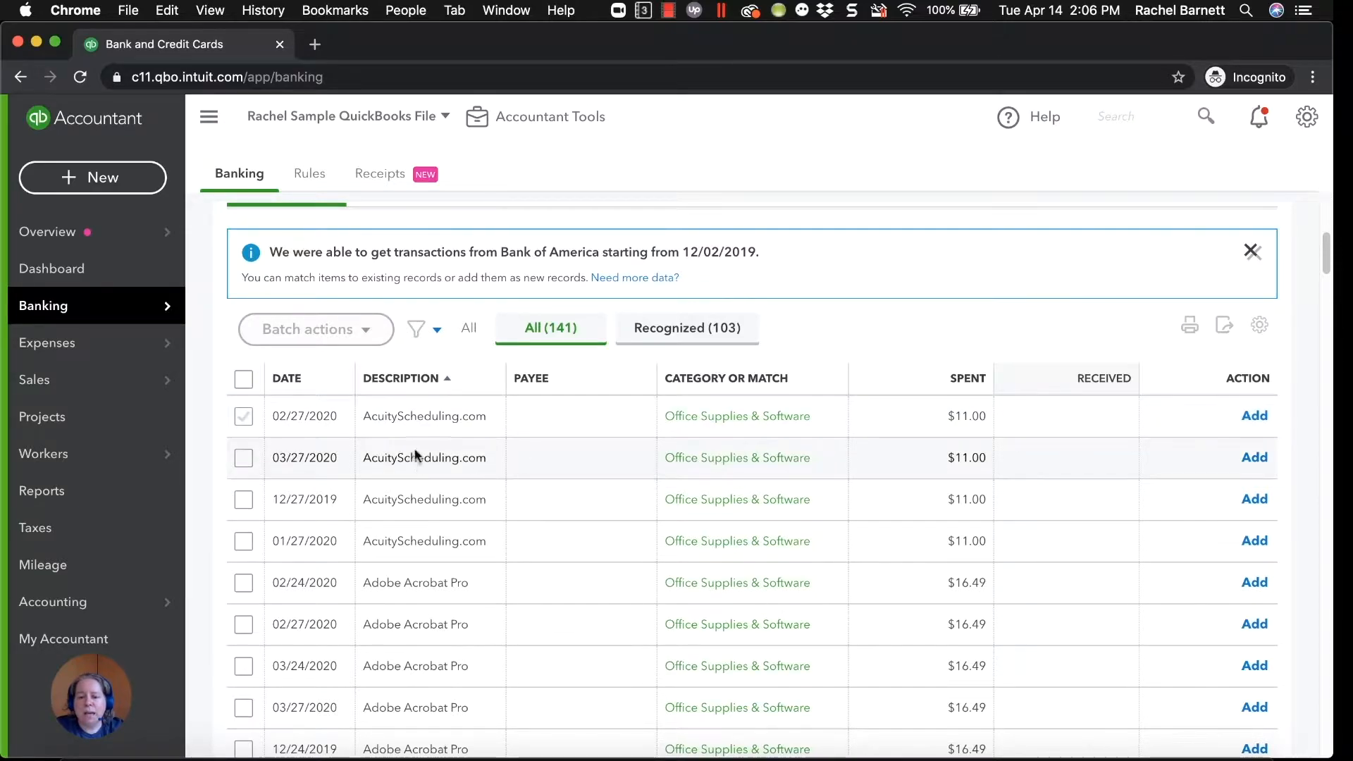
# Open the 02/27/2020 AcuityScheduling.com transaction and add Acuity Scheduling as a new vendor for its payee.
pyautogui.click(556, 426)
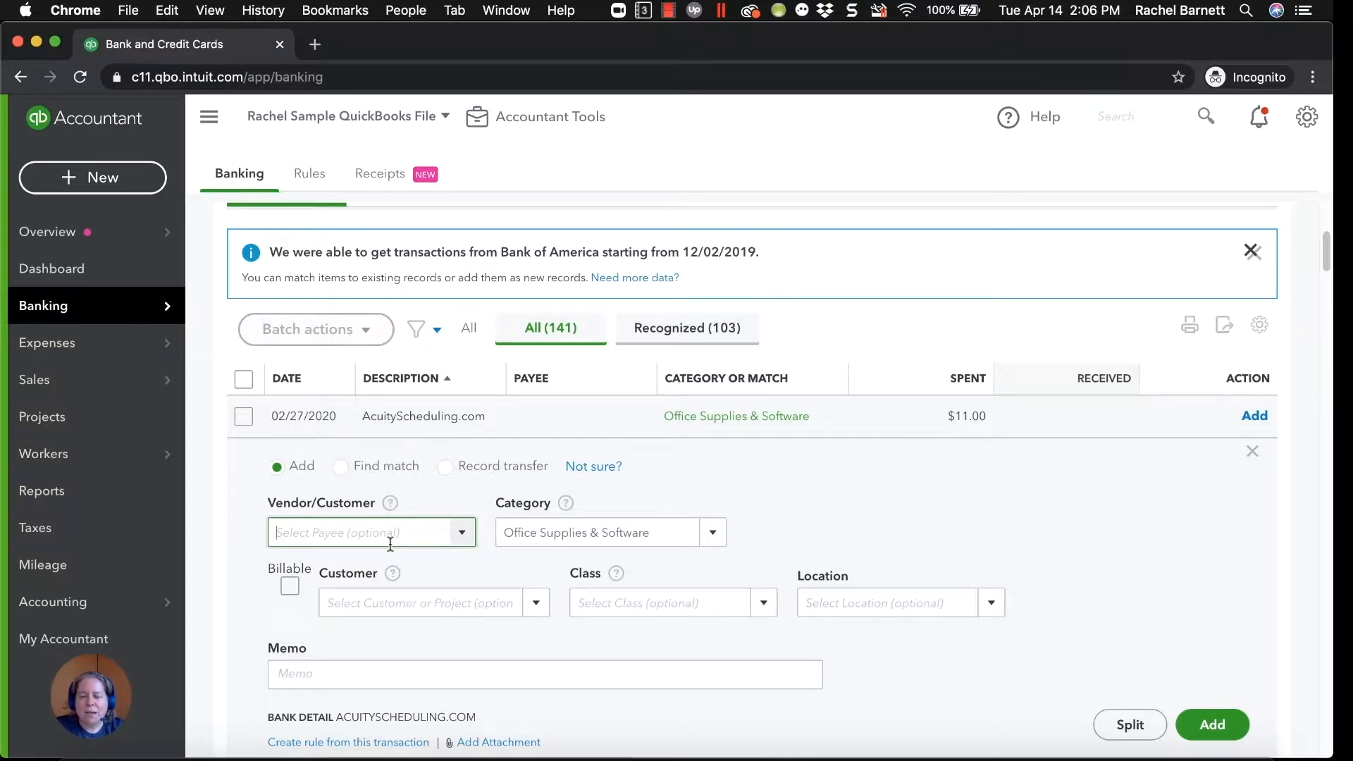
pyautogui.write('Ach')
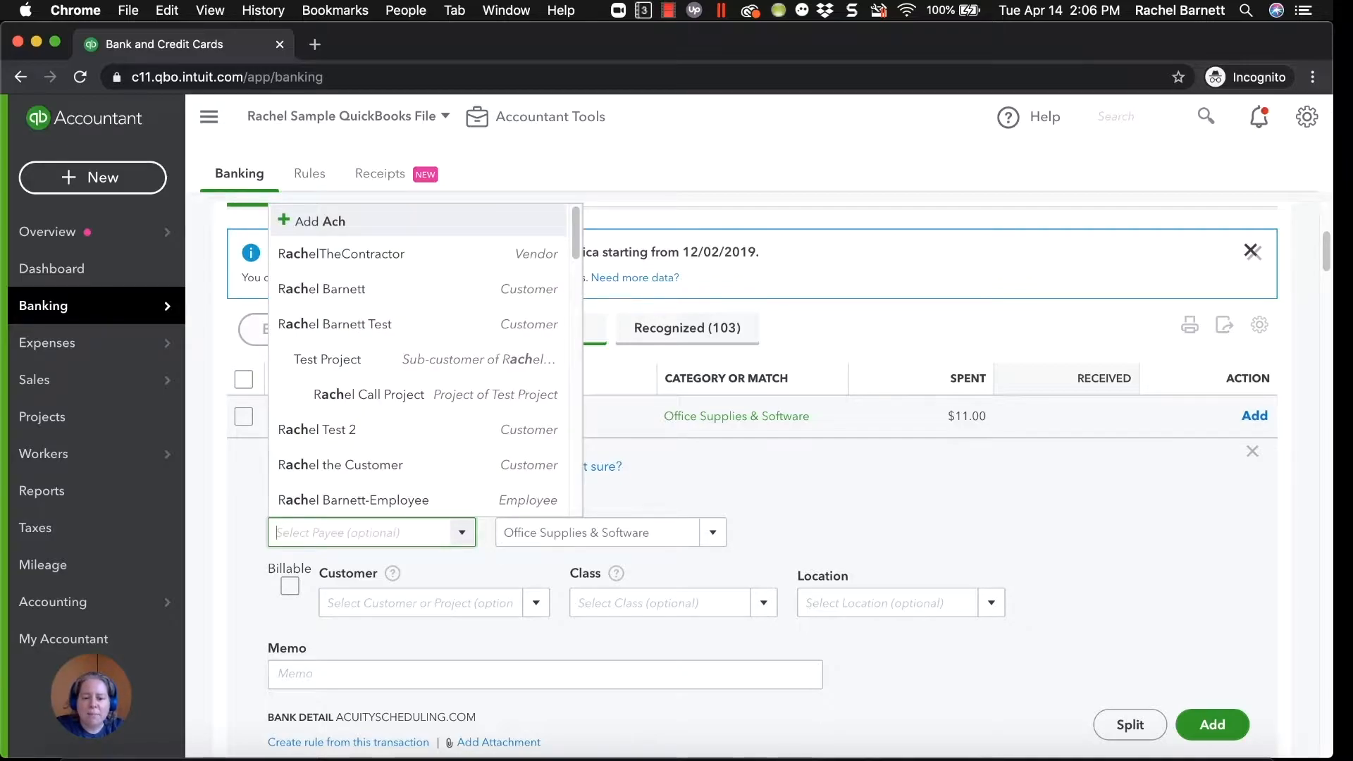
pyautogui.press('BackSpace')
pyautogui.write('cuity Scheduling')
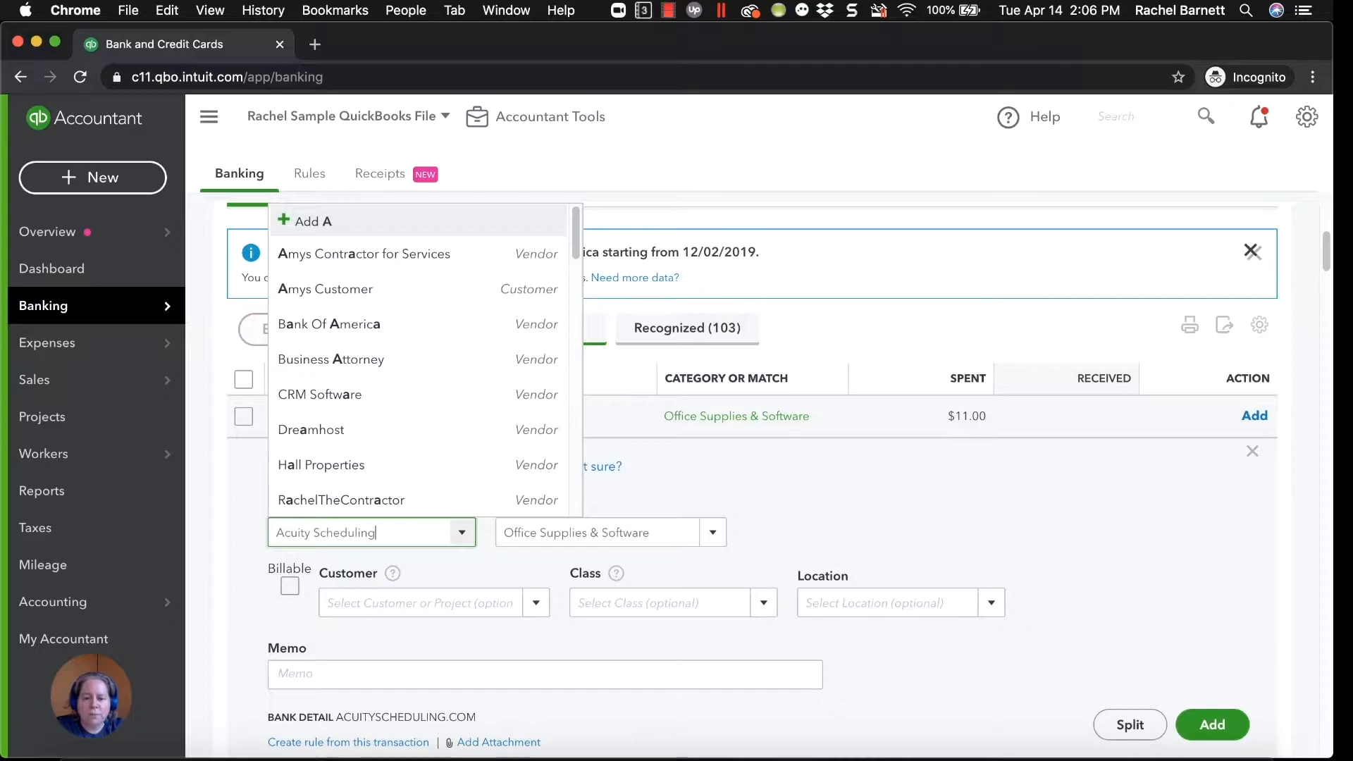
pyautogui.press('Return')
pyautogui.click(342, 352)
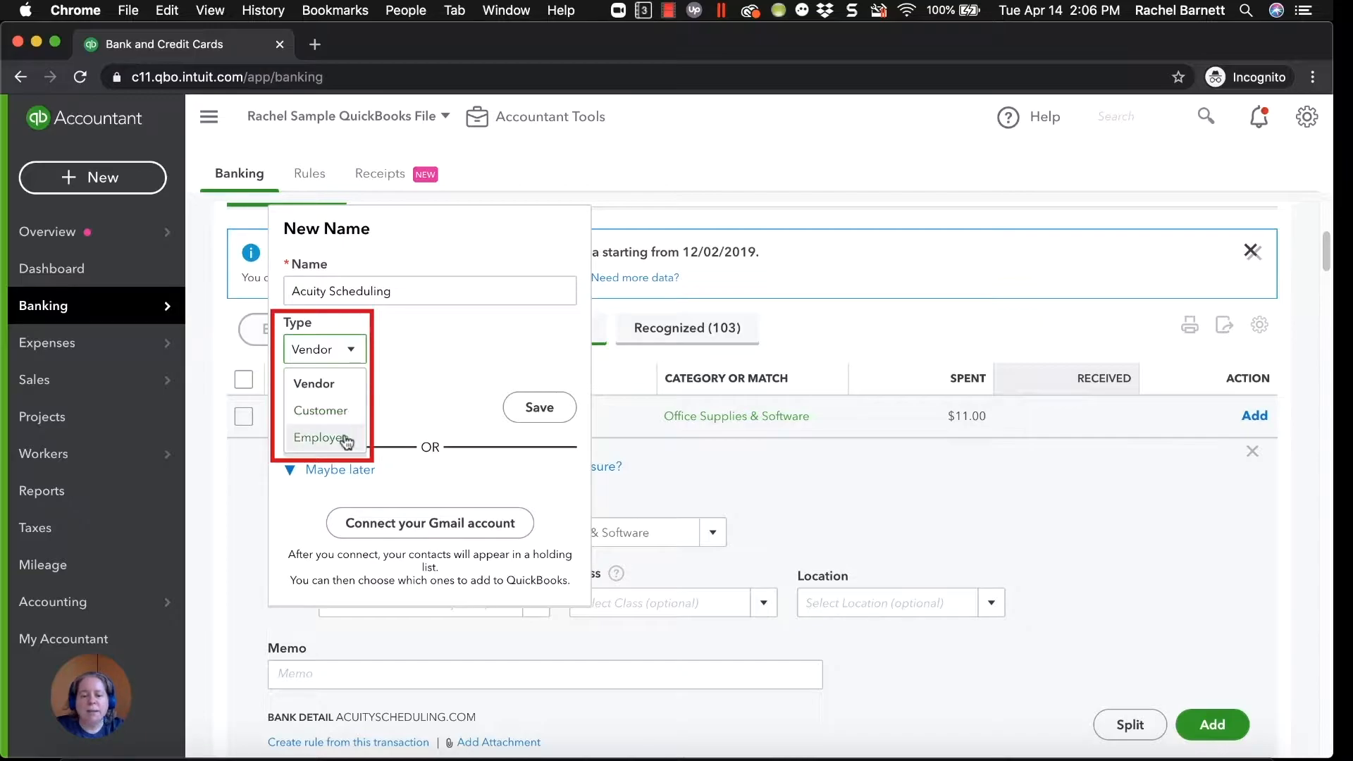
pyautogui.click(441, 328)
pyautogui.click(555, 409)
# Categorize the transaction under a new Expenses account named Scheduling with detail type Advertising/Promotional.
pyautogui.click(662, 534)
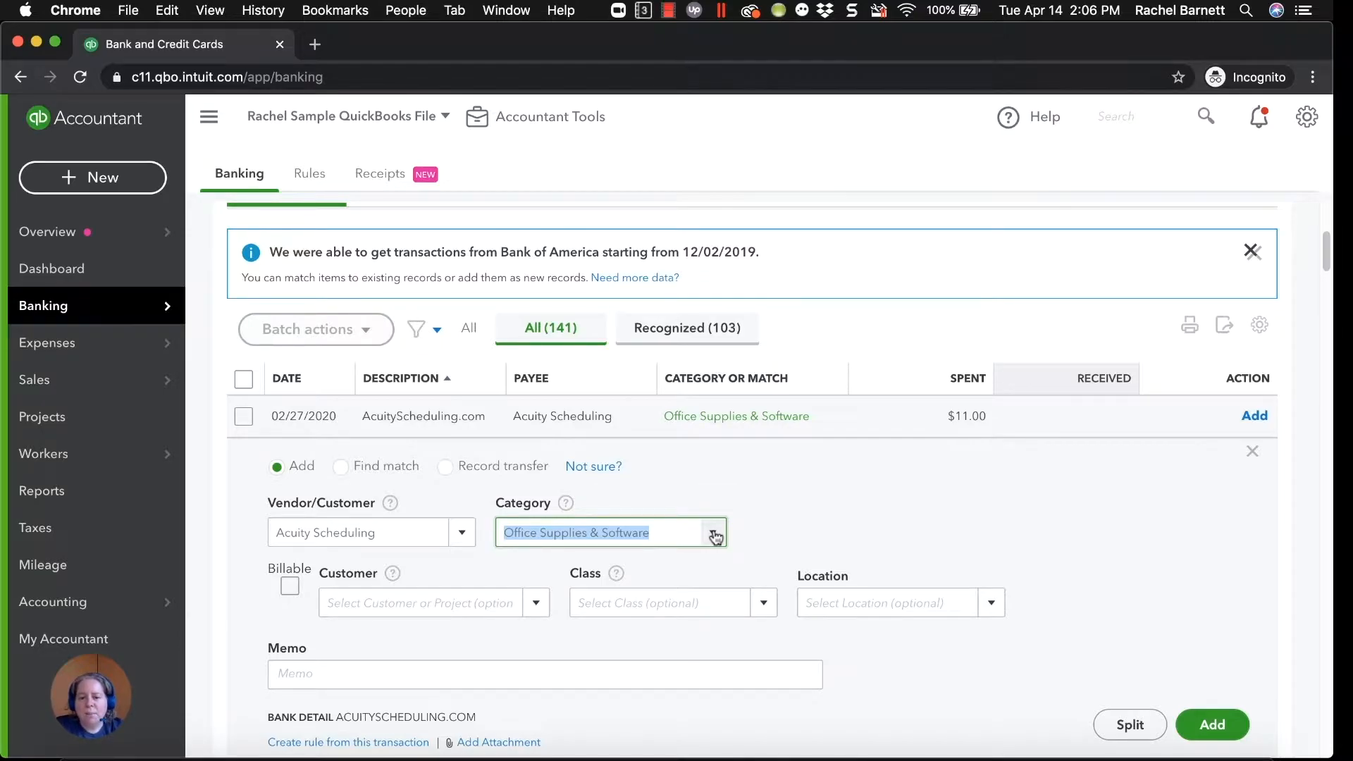
pyautogui.click(714, 534)
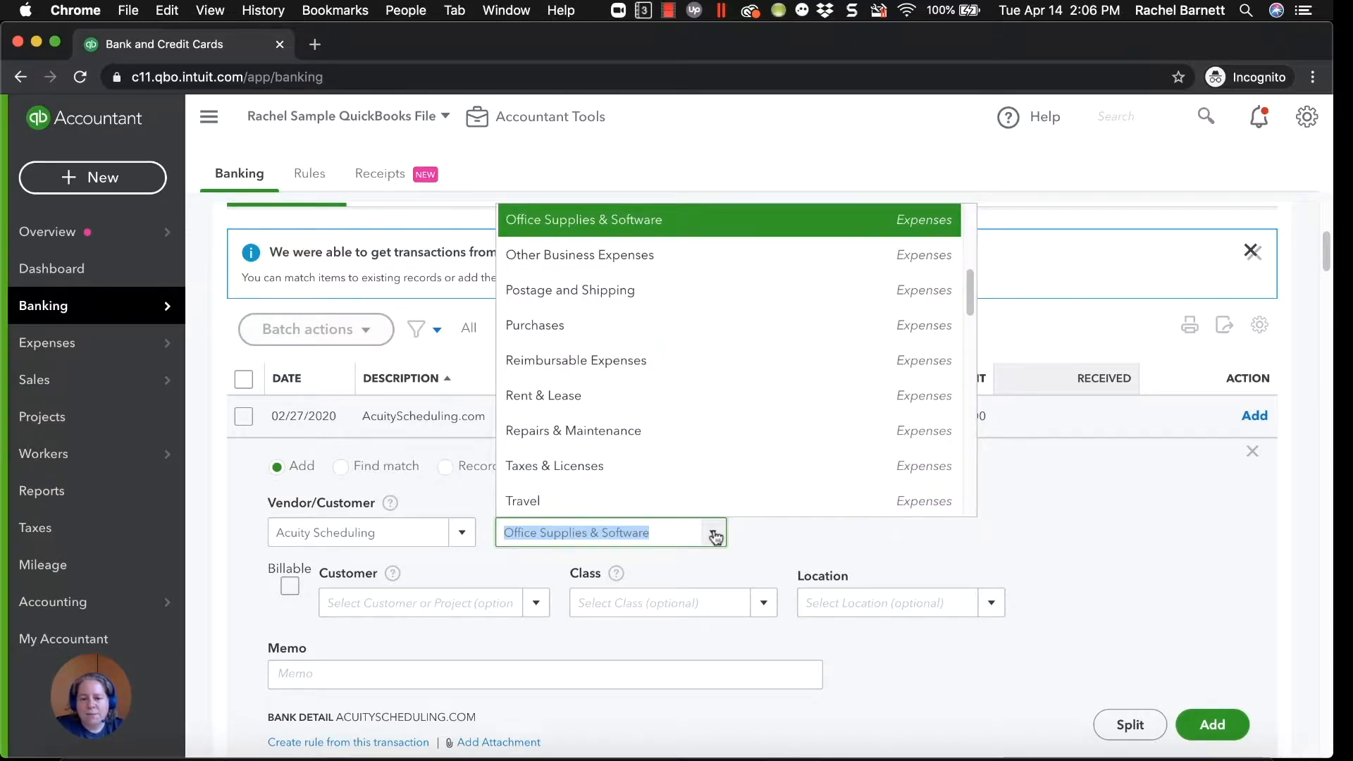
pyautogui.write('Scheduling')
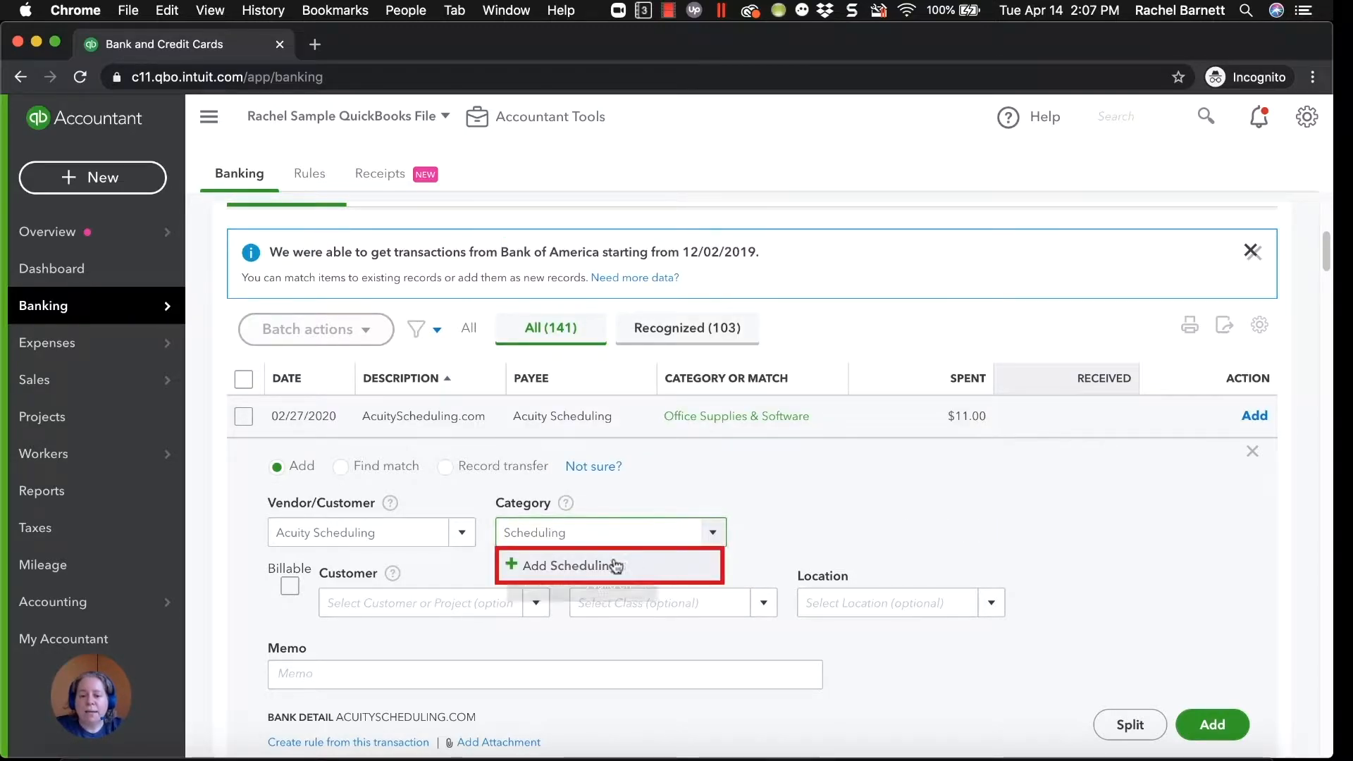
pyautogui.click(567, 571)
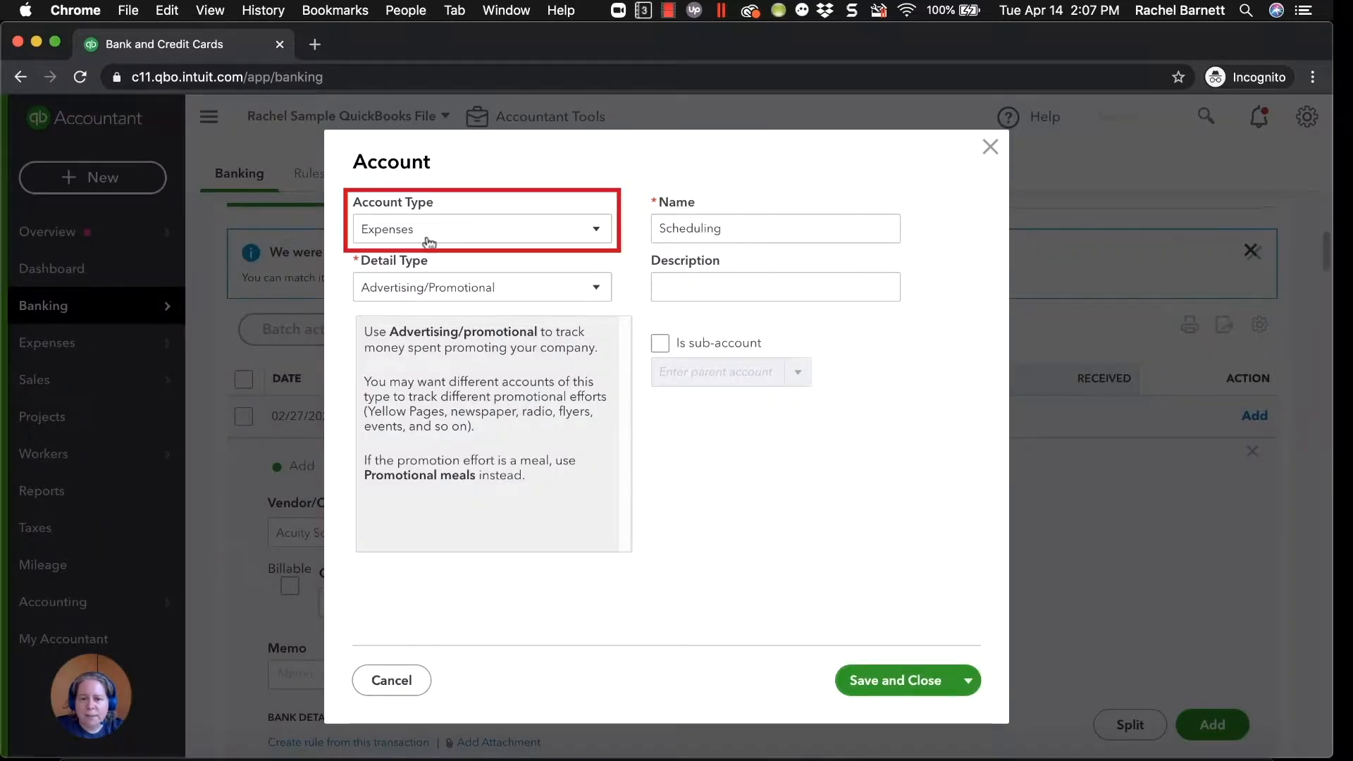
pyautogui.doubleClick(701, 228)
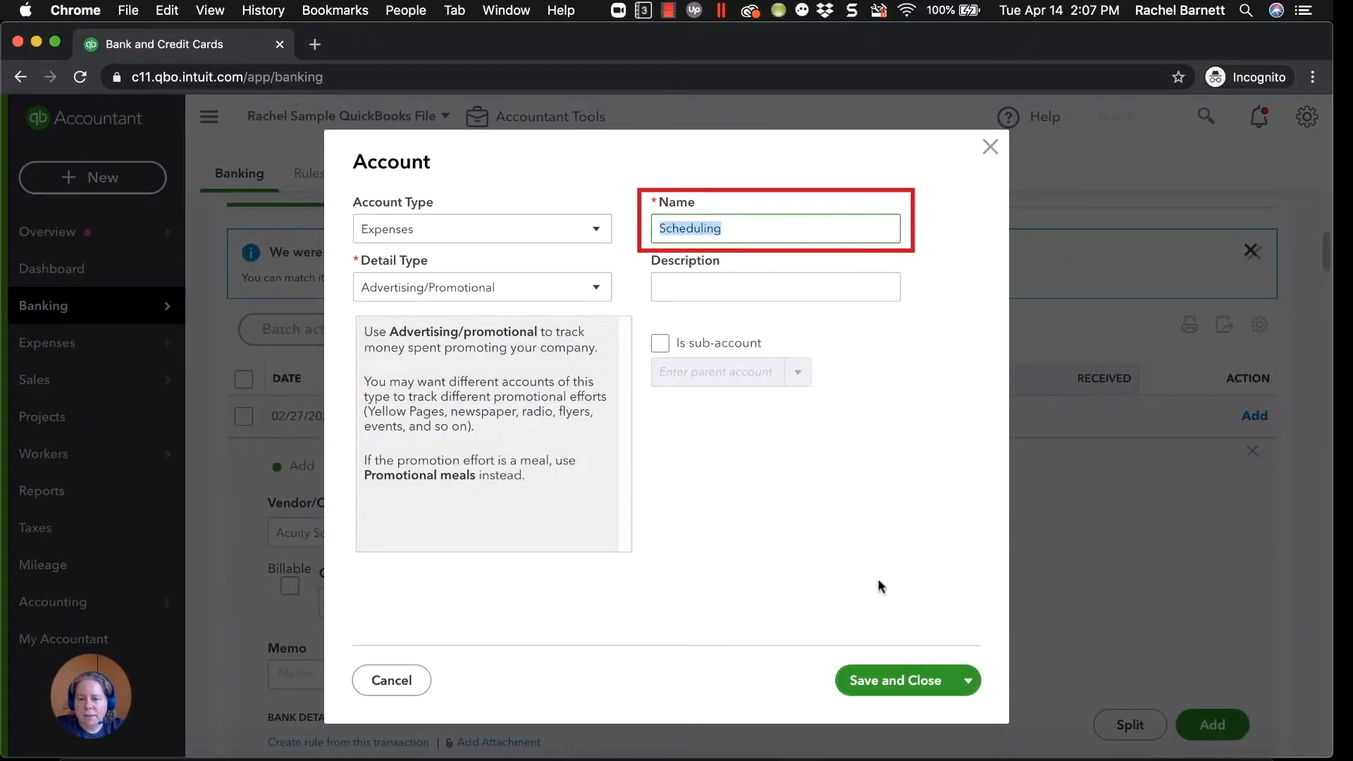
pyautogui.click(886, 682)
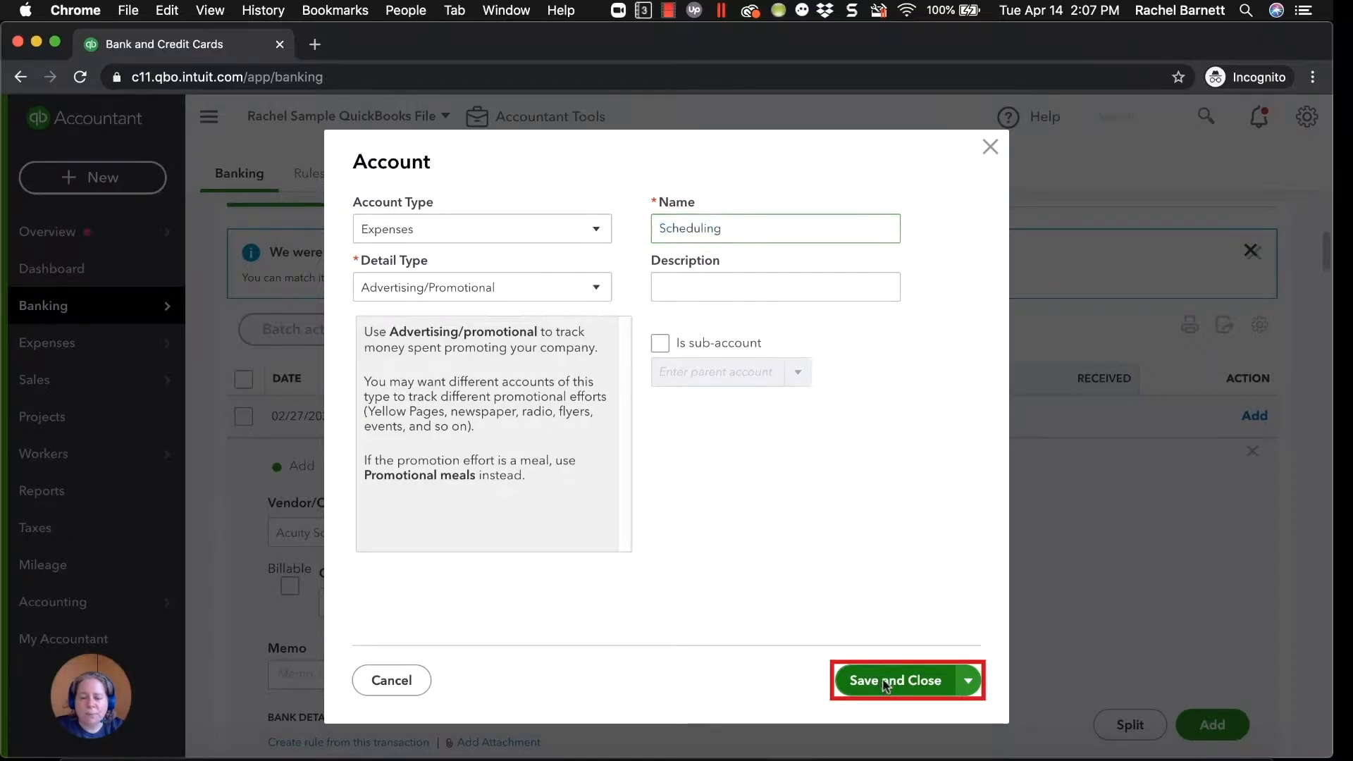
# Start a bank rule from this transaction, name it Acuity, and keep it applied to all bank accounts.
pyautogui.scroll(-1, 1051, 586)
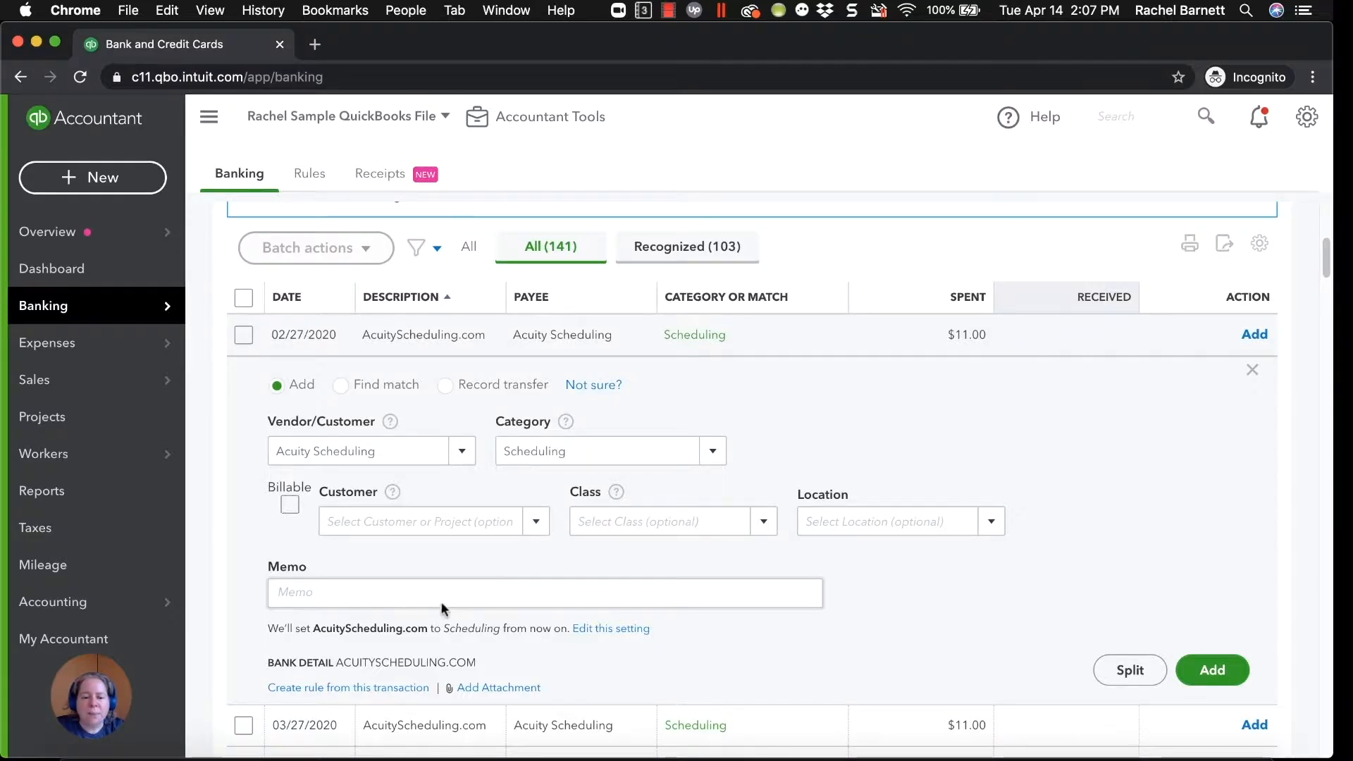
pyautogui.click(371, 688)
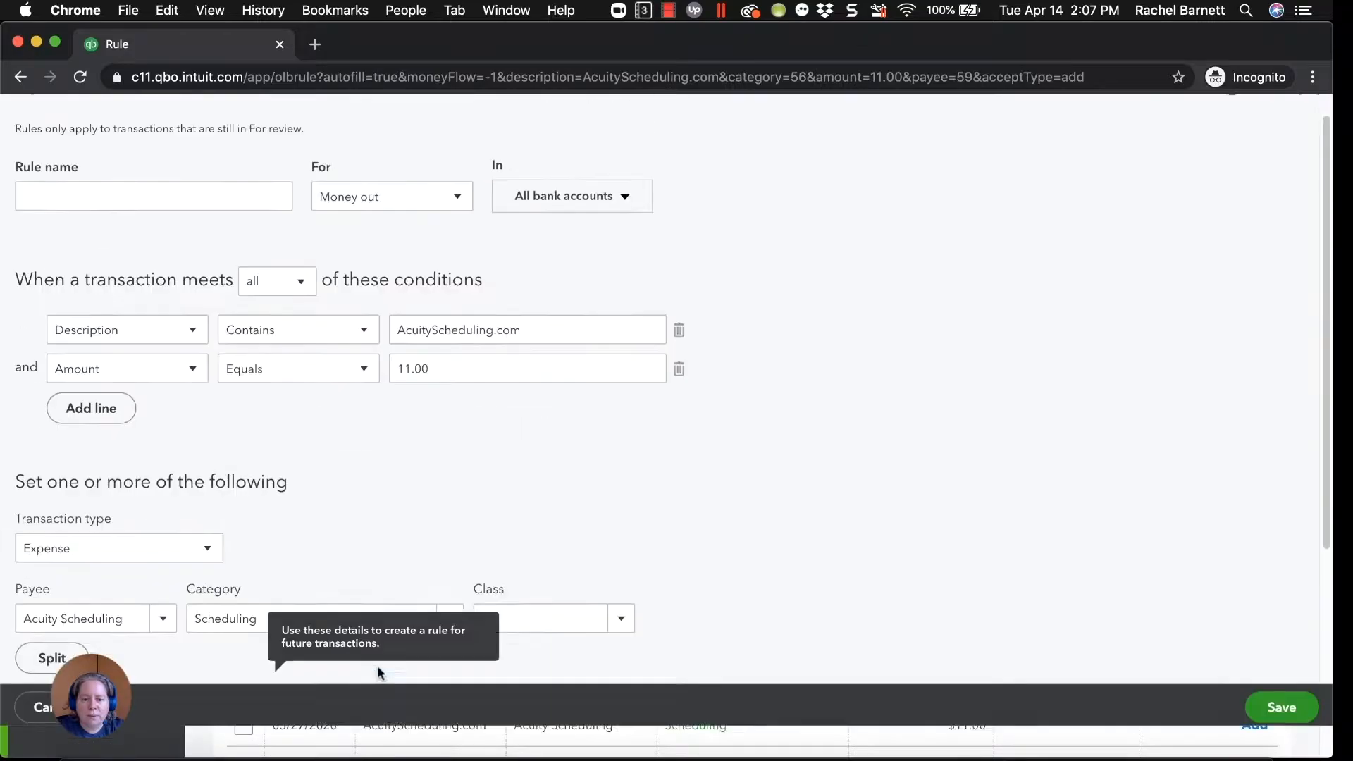
pyautogui.write('Acuity')
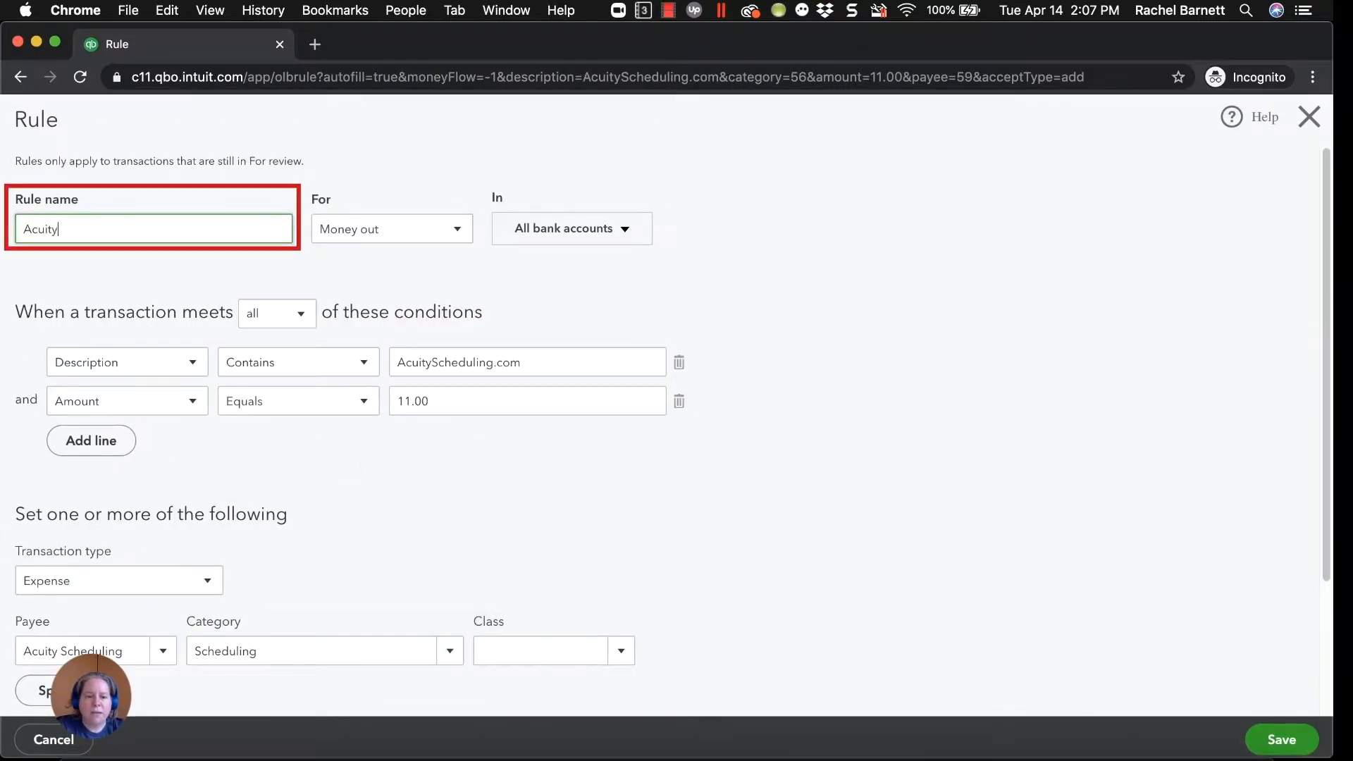
pyautogui.press('Tab')
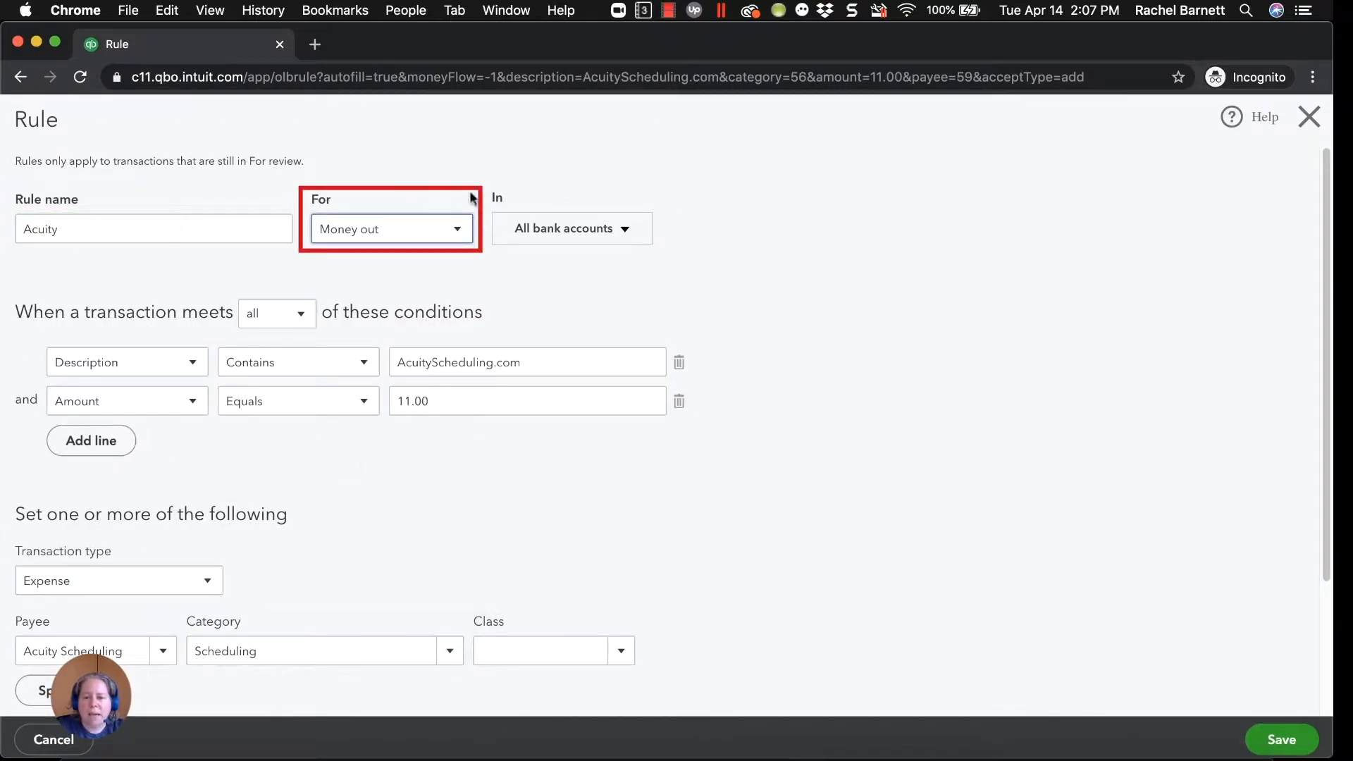
pyautogui.click(550, 229)
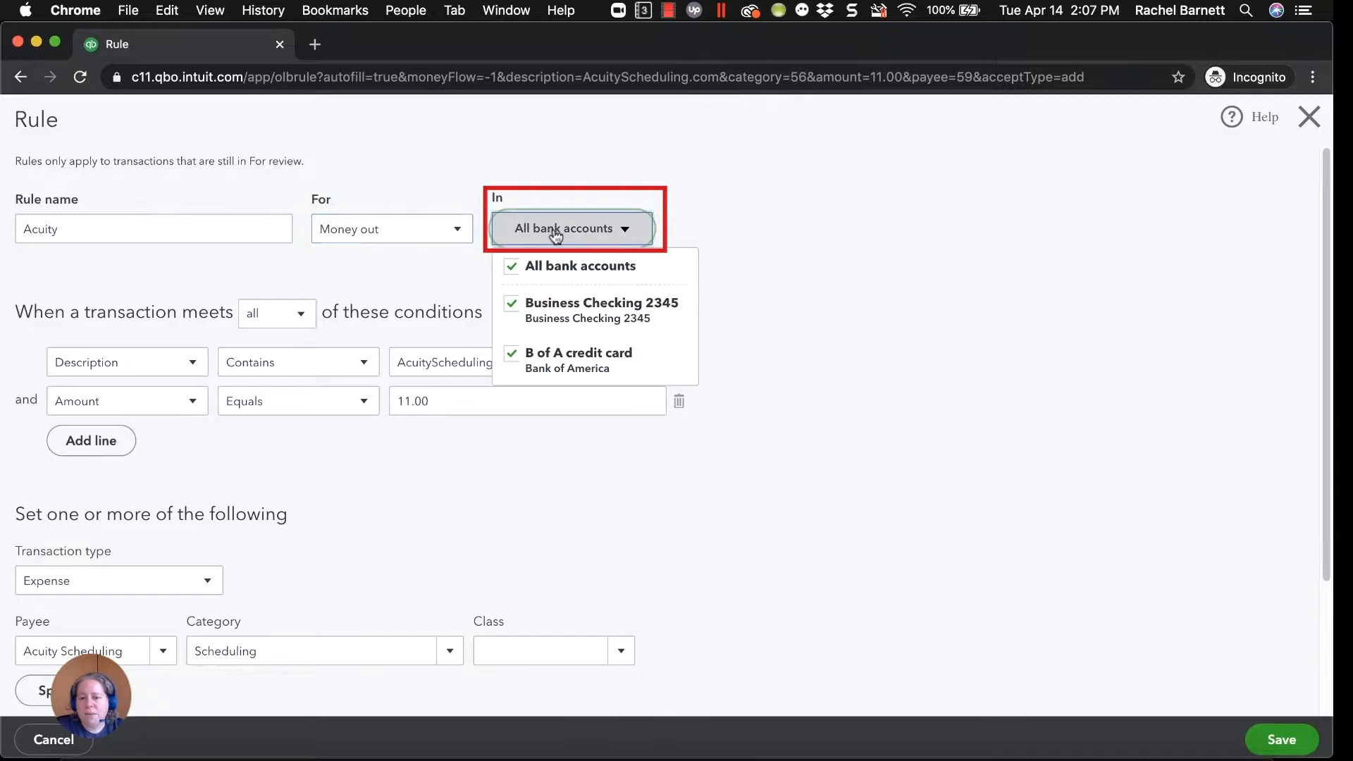
pyautogui.click(814, 392)
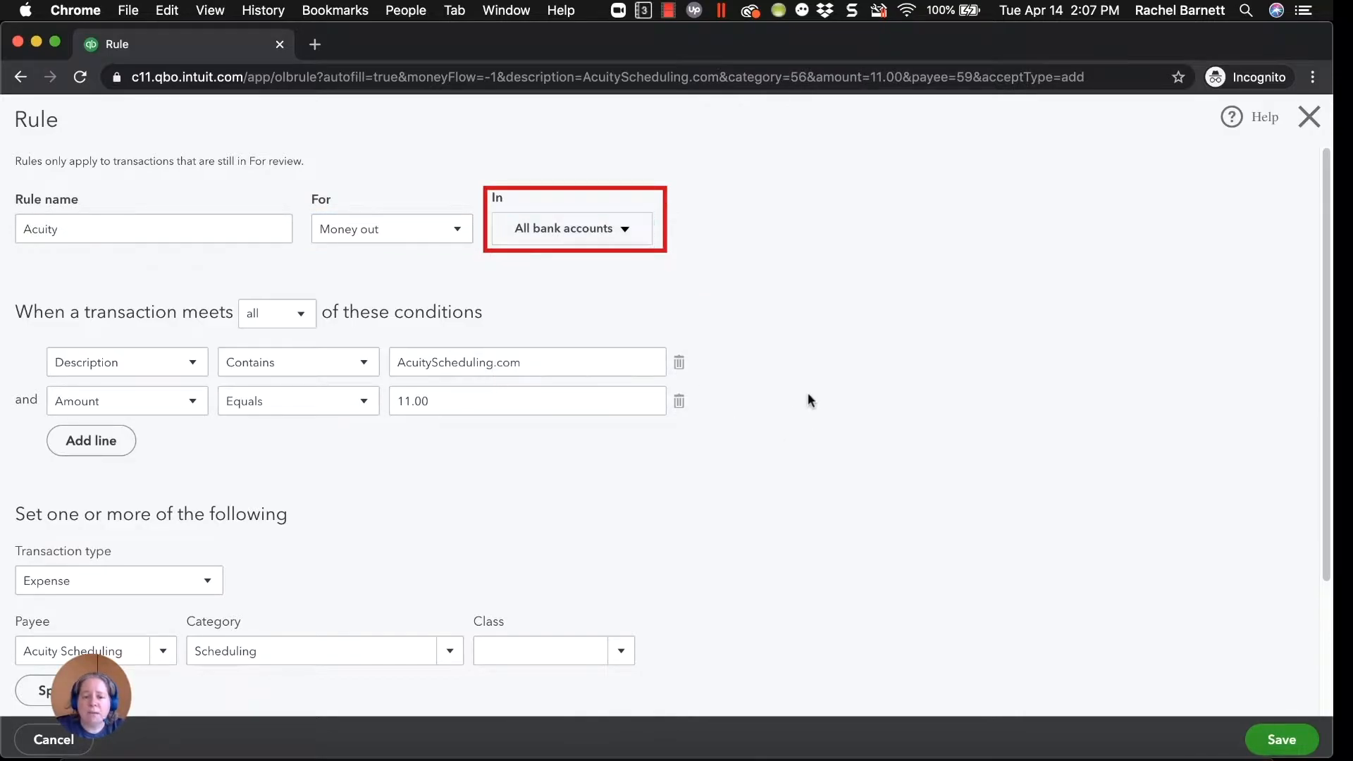
# Base the rule's AcuityScheduling.com condition on Bank text and delete the amount condition.
pyautogui.click(184, 371)
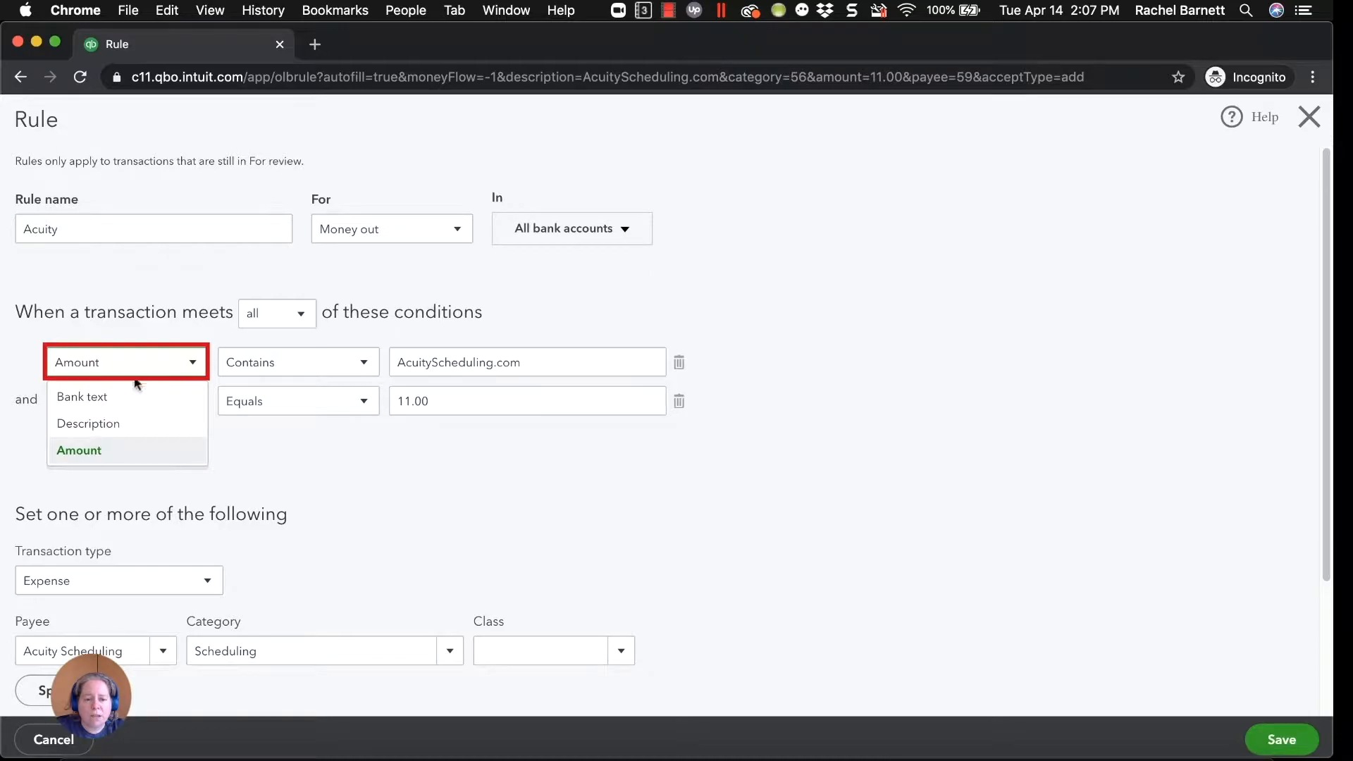
pyautogui.click(106, 396)
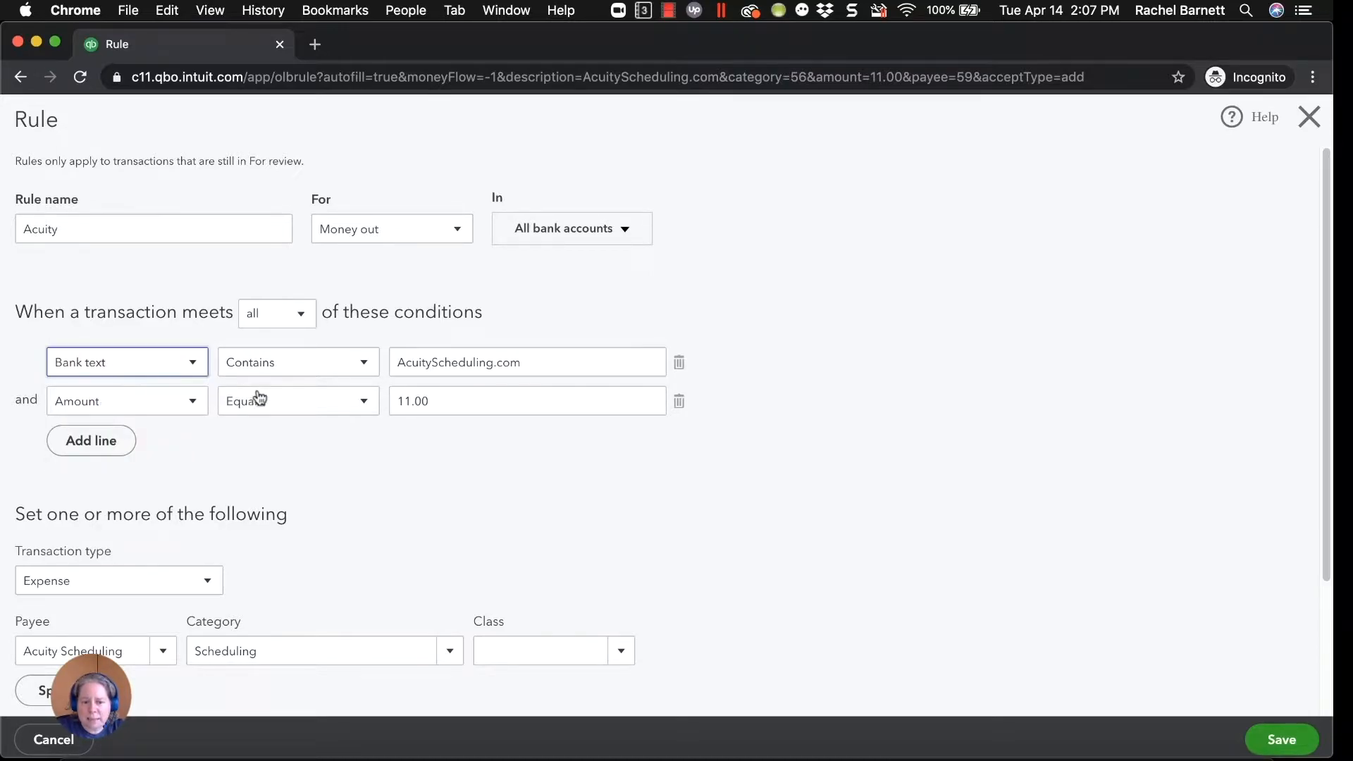
pyautogui.click(680, 405)
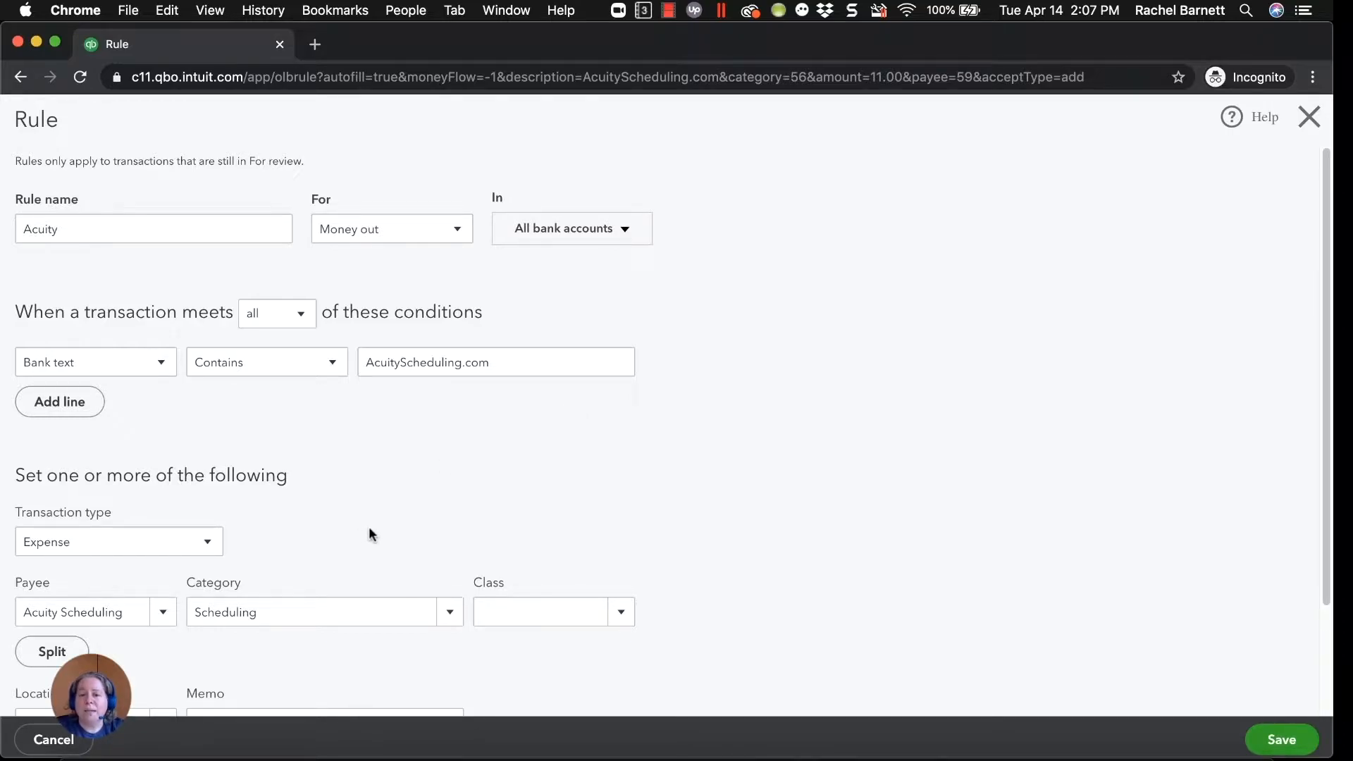
# Review the rule's matching text and operator, plus its transaction type, payee and category settings.
pyautogui.click(399, 365)
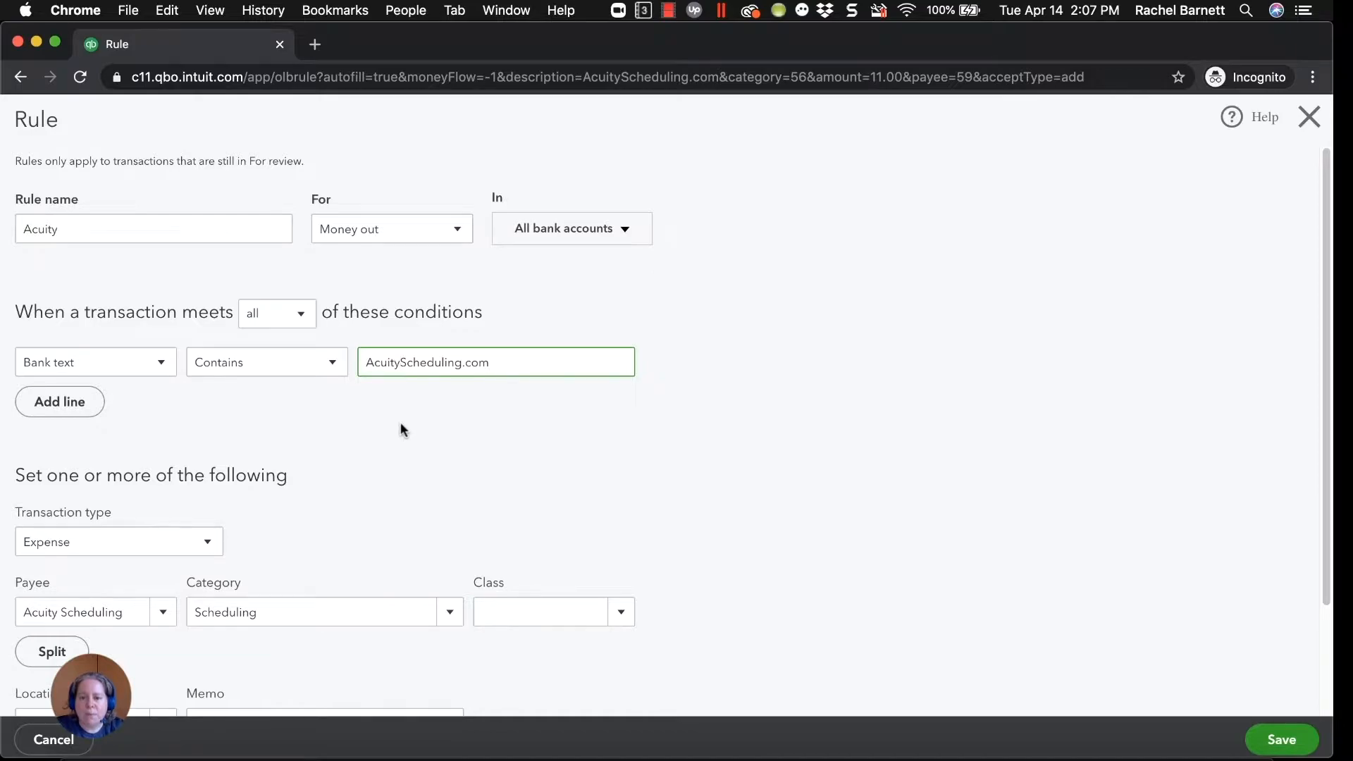
pyautogui.scroll(-2, 401, 423)
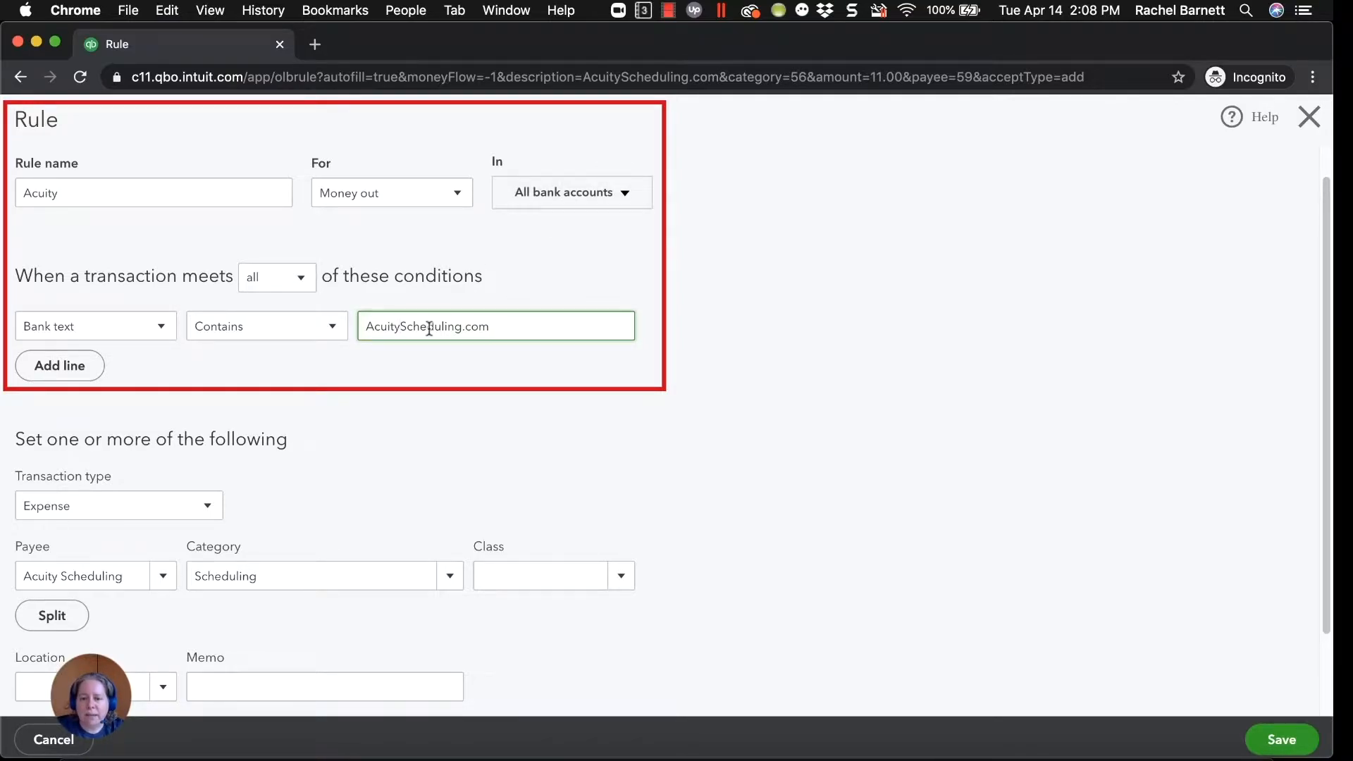
pyautogui.click(282, 337)
pyautogui.click(280, 339)
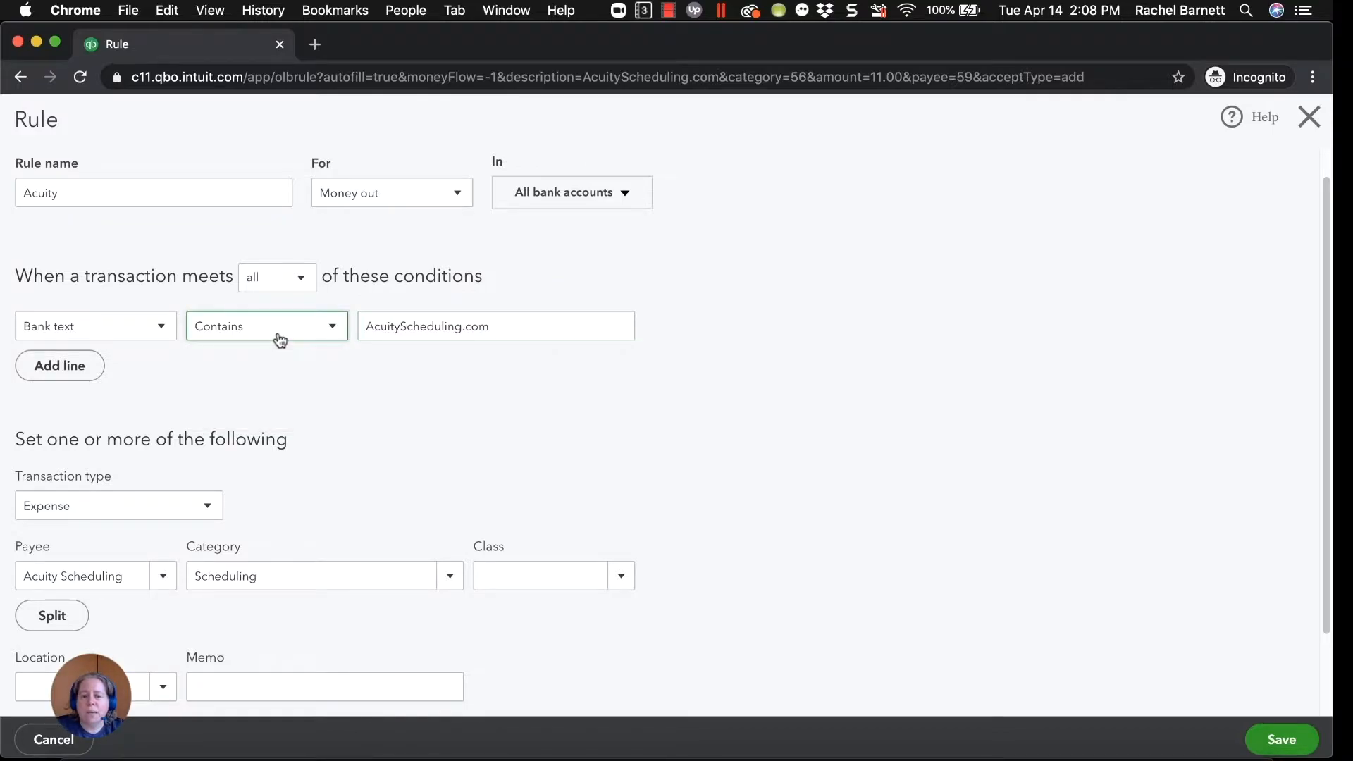
pyautogui.click(281, 414)
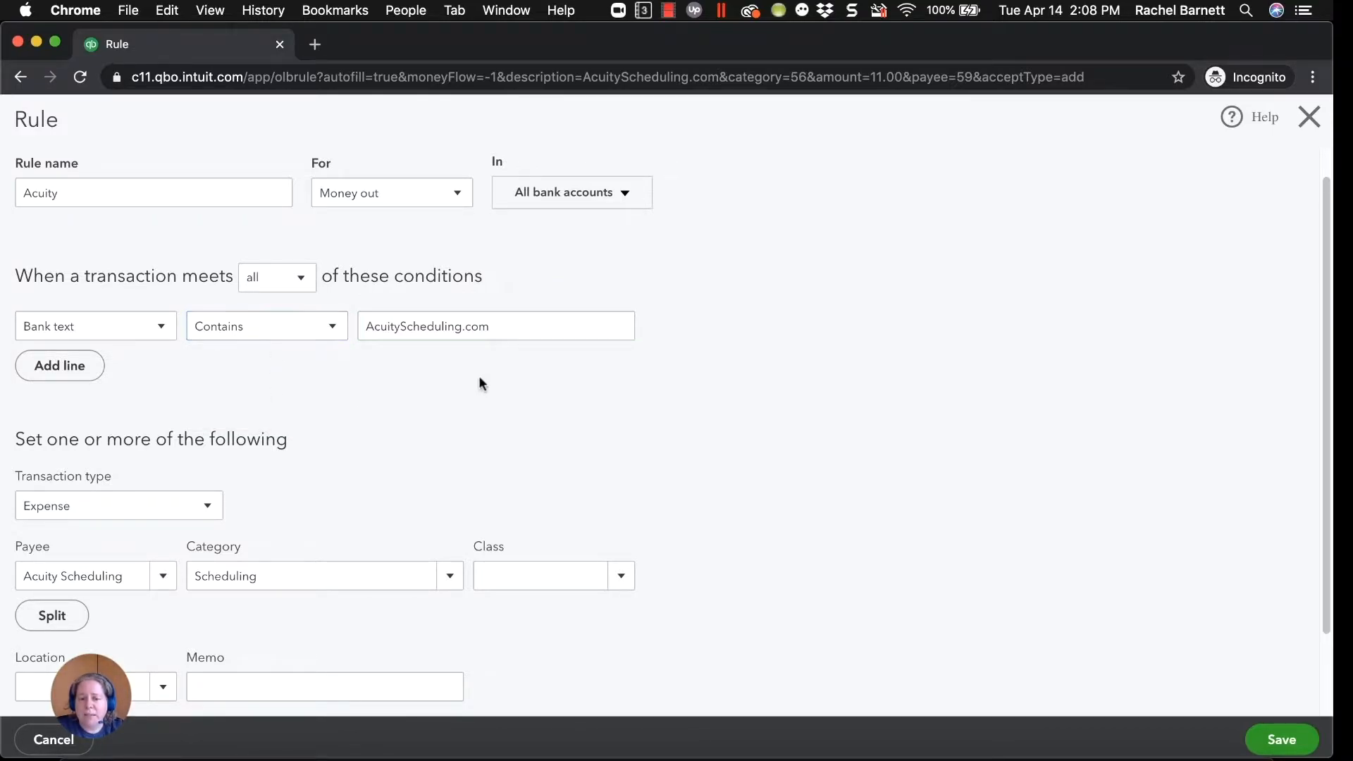
pyautogui.scroll(-1, 374, 398)
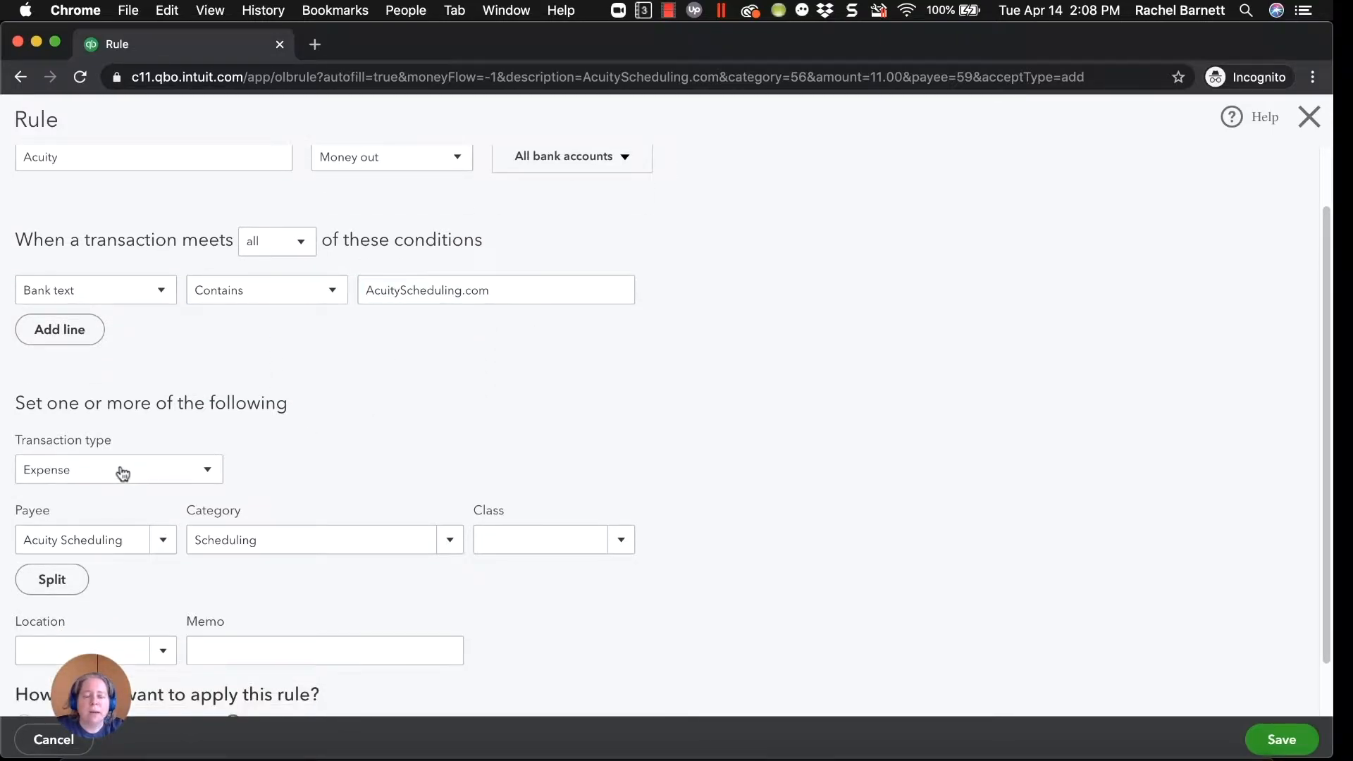
pyautogui.scroll(-1, 121, 472)
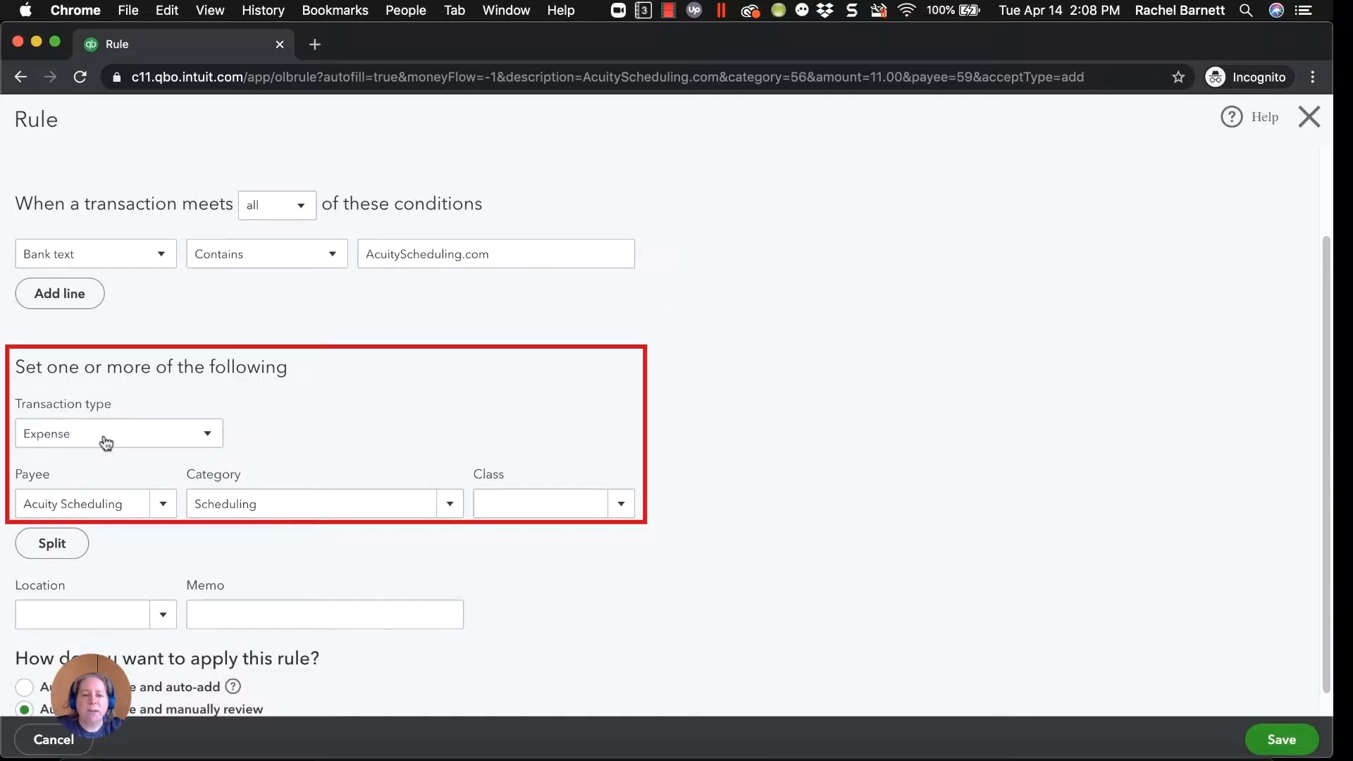
pyautogui.click(118, 442)
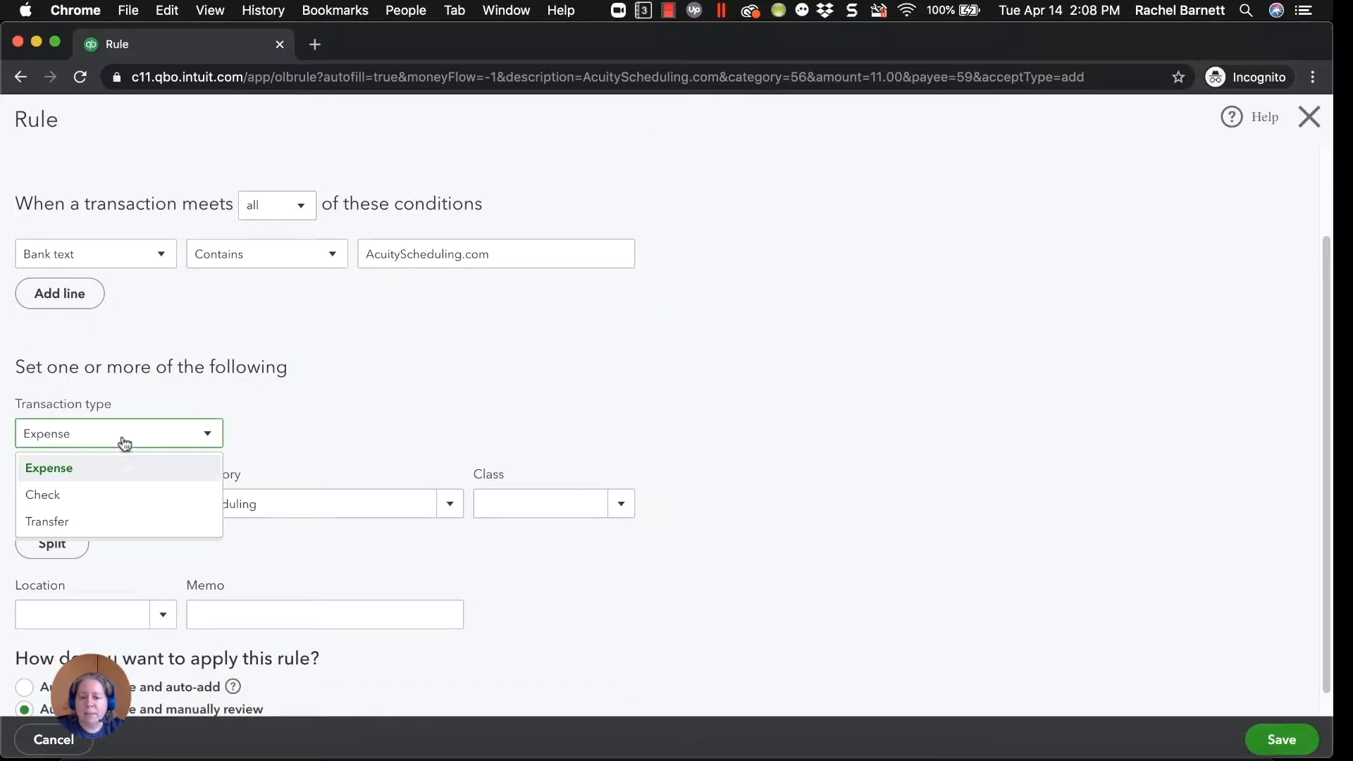
pyautogui.click(127, 441)
pyautogui.click(118, 506)
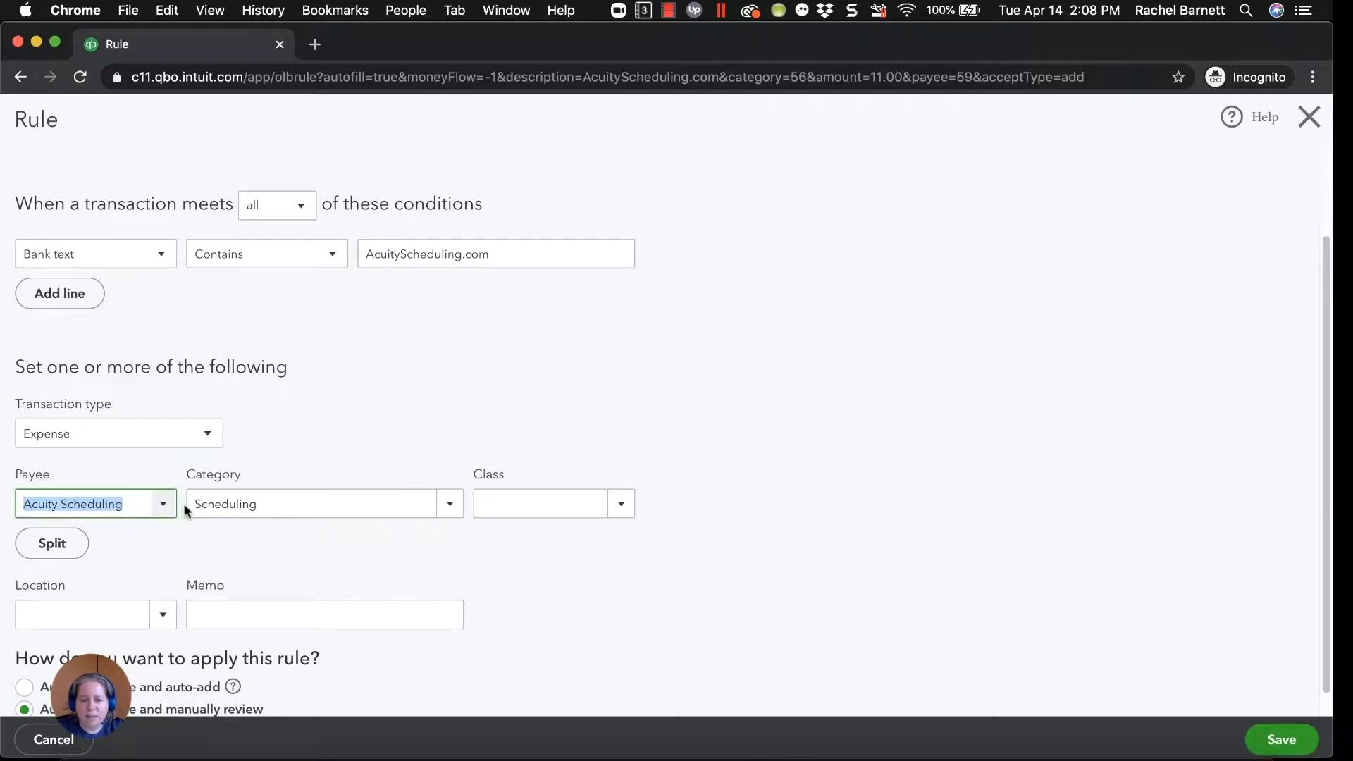
pyautogui.click(451, 507)
pyautogui.click(450, 504)
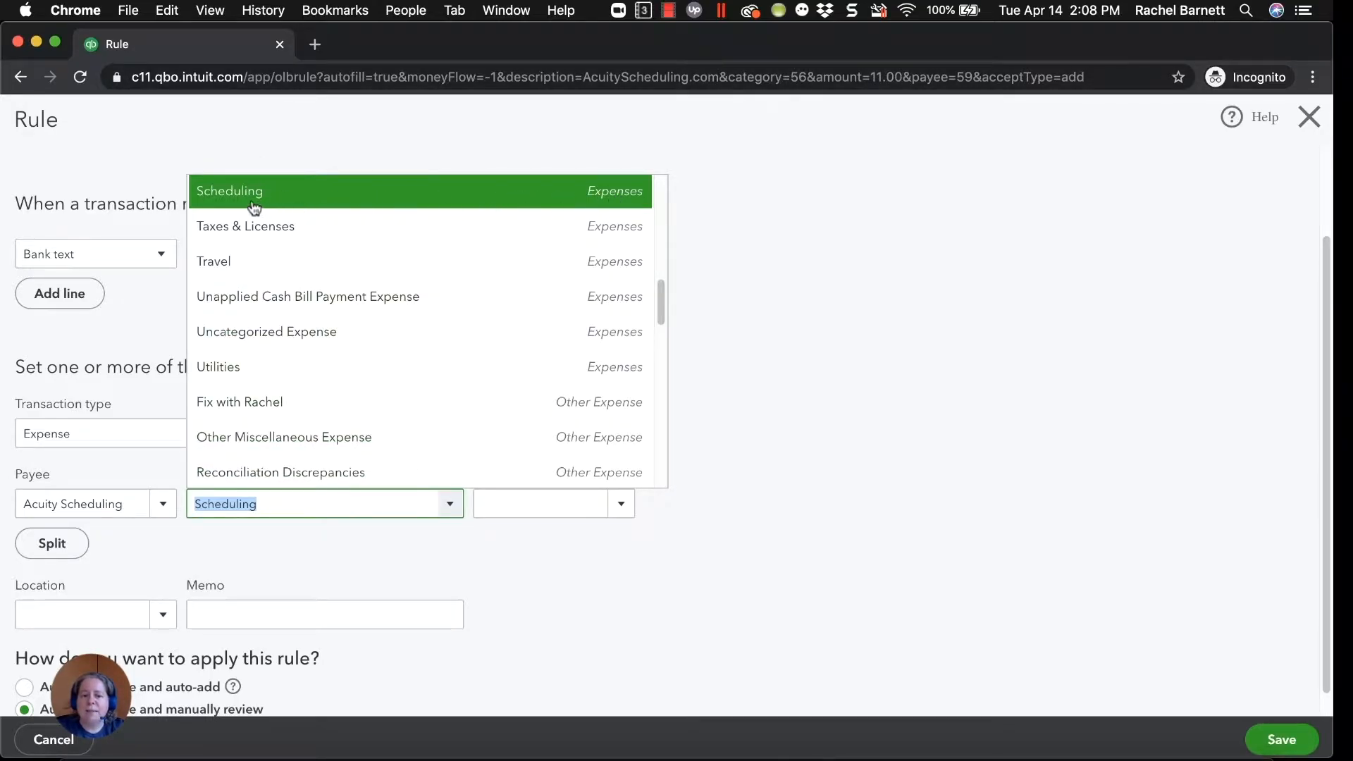
pyautogui.click(845, 280)
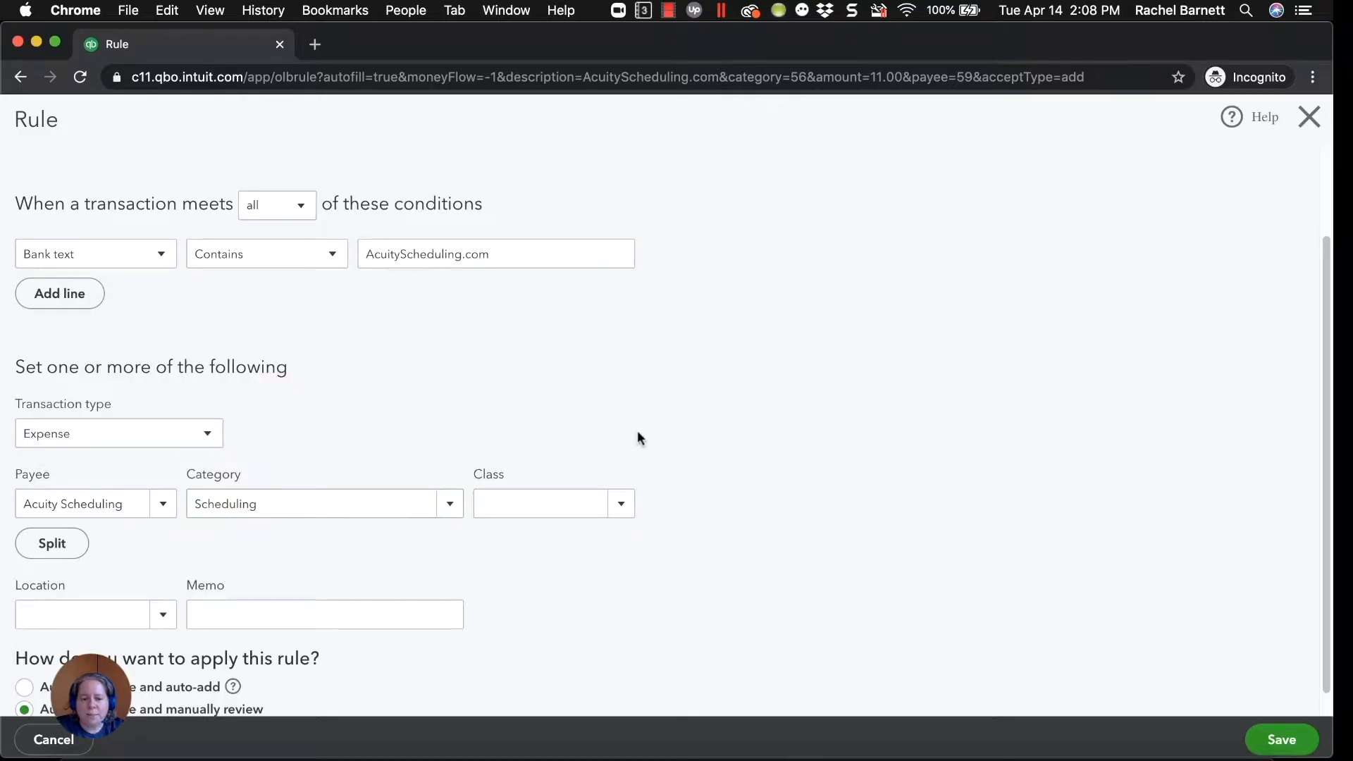
# Enter the memo "Added by rule" and save the rule.
pyautogui.scroll(-1, 634, 454)
pyautogui.click(258, 592)
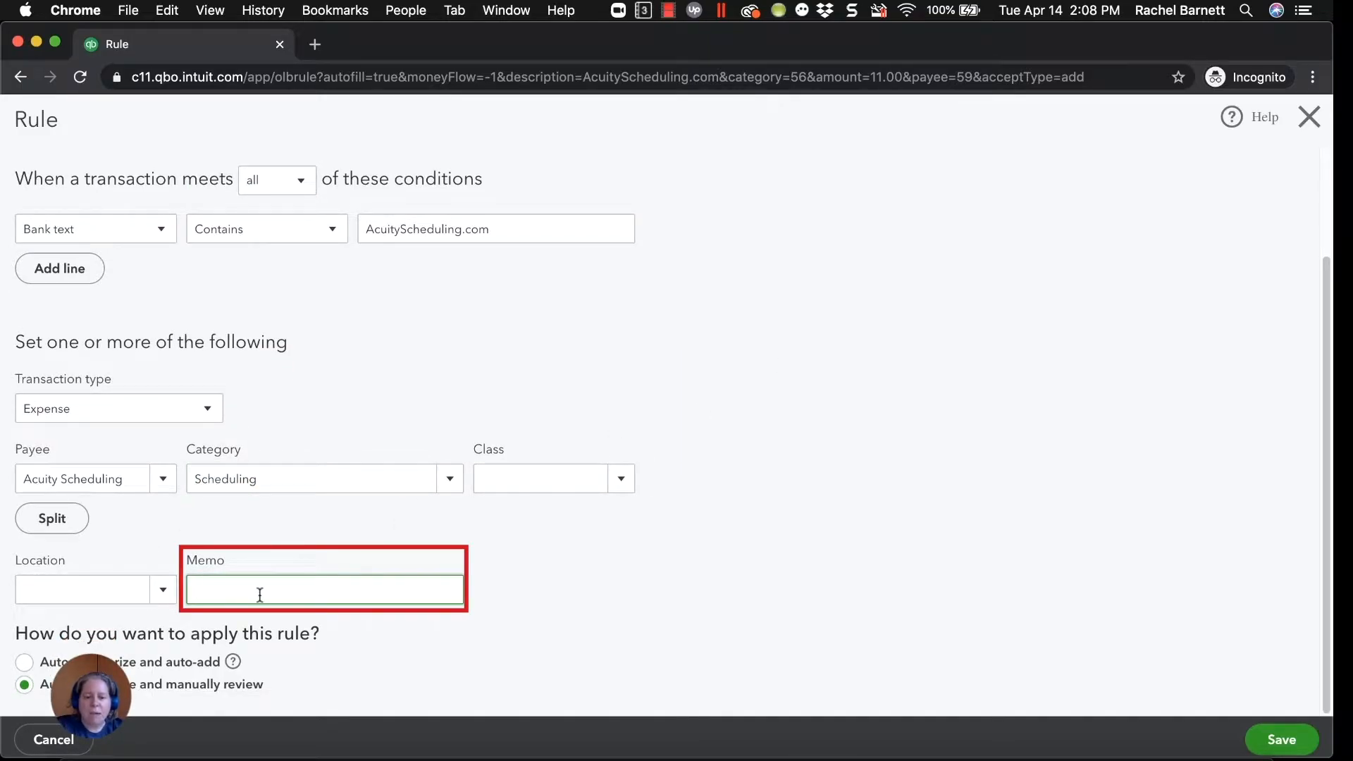
pyautogui.write('Added')
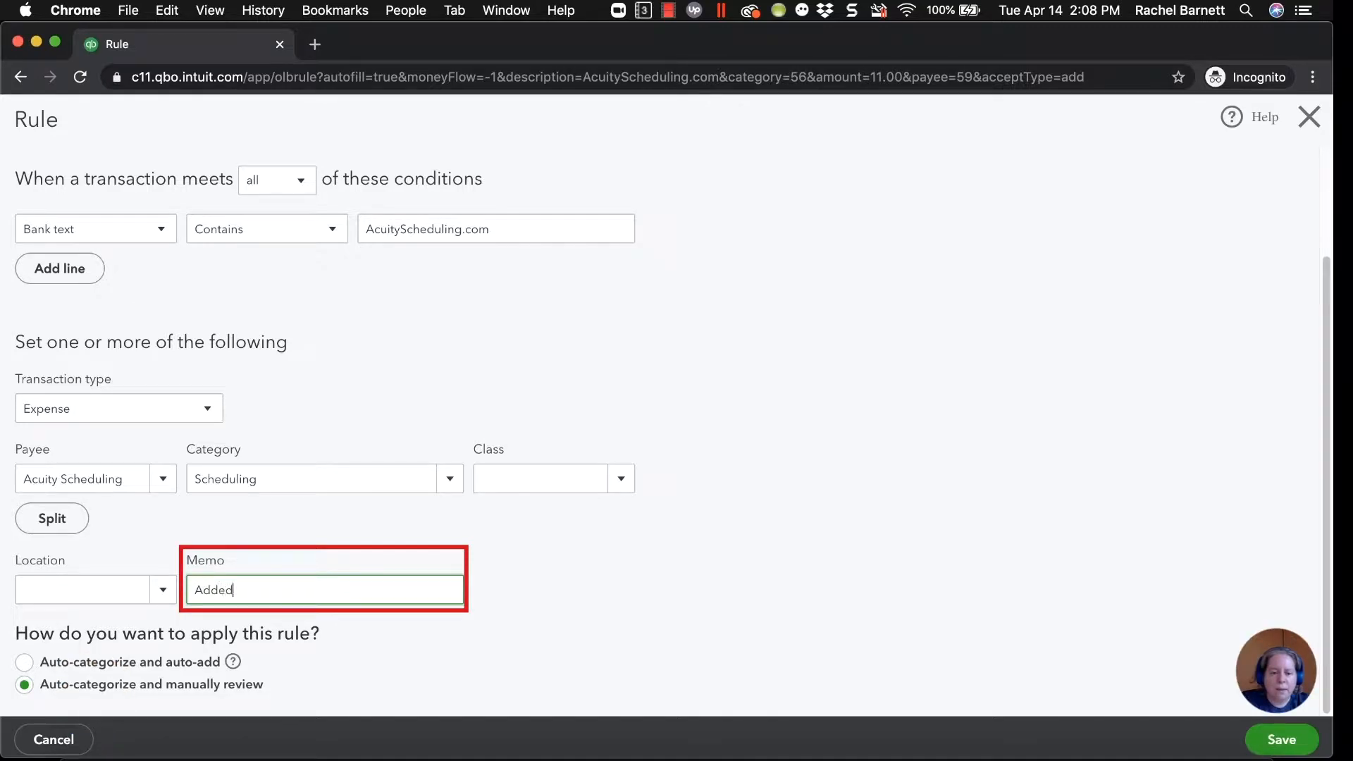
pyautogui.write(' by rule')
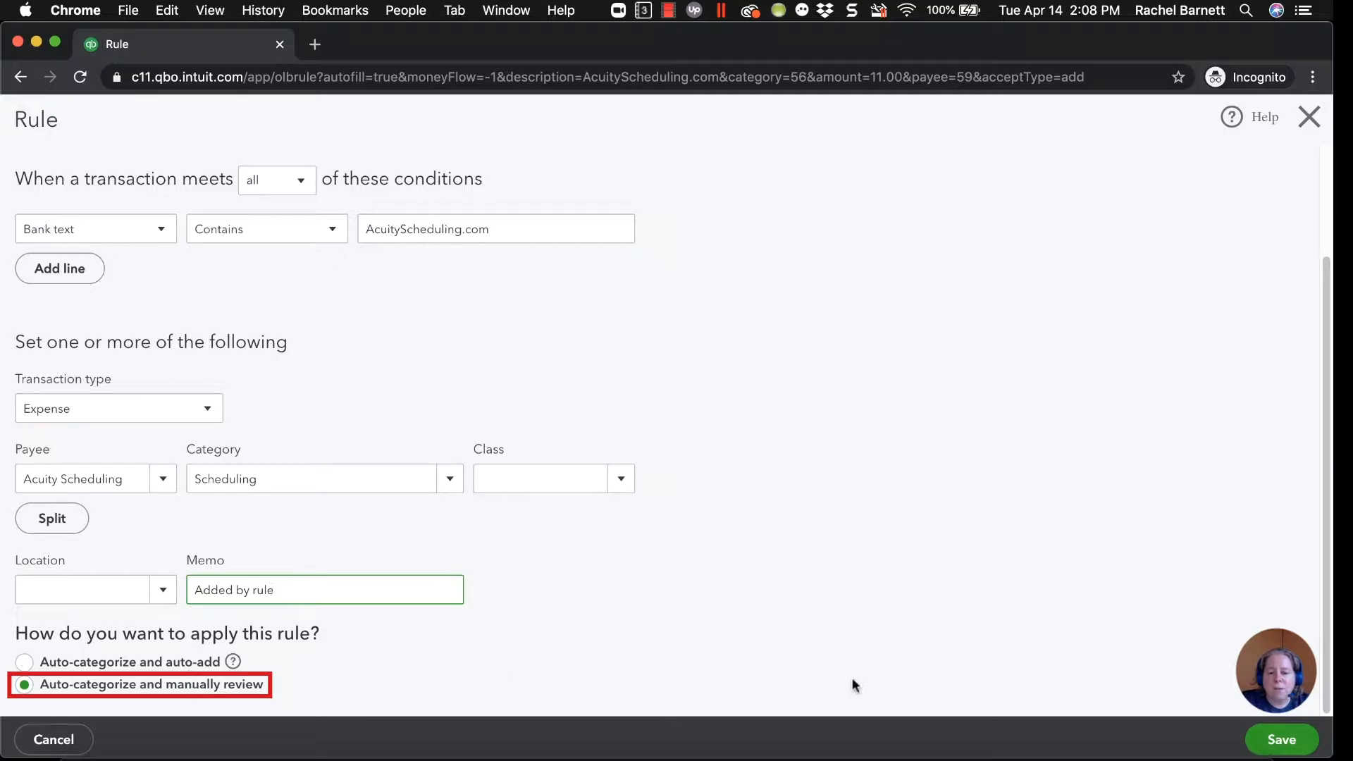
pyautogui.click(1283, 739)
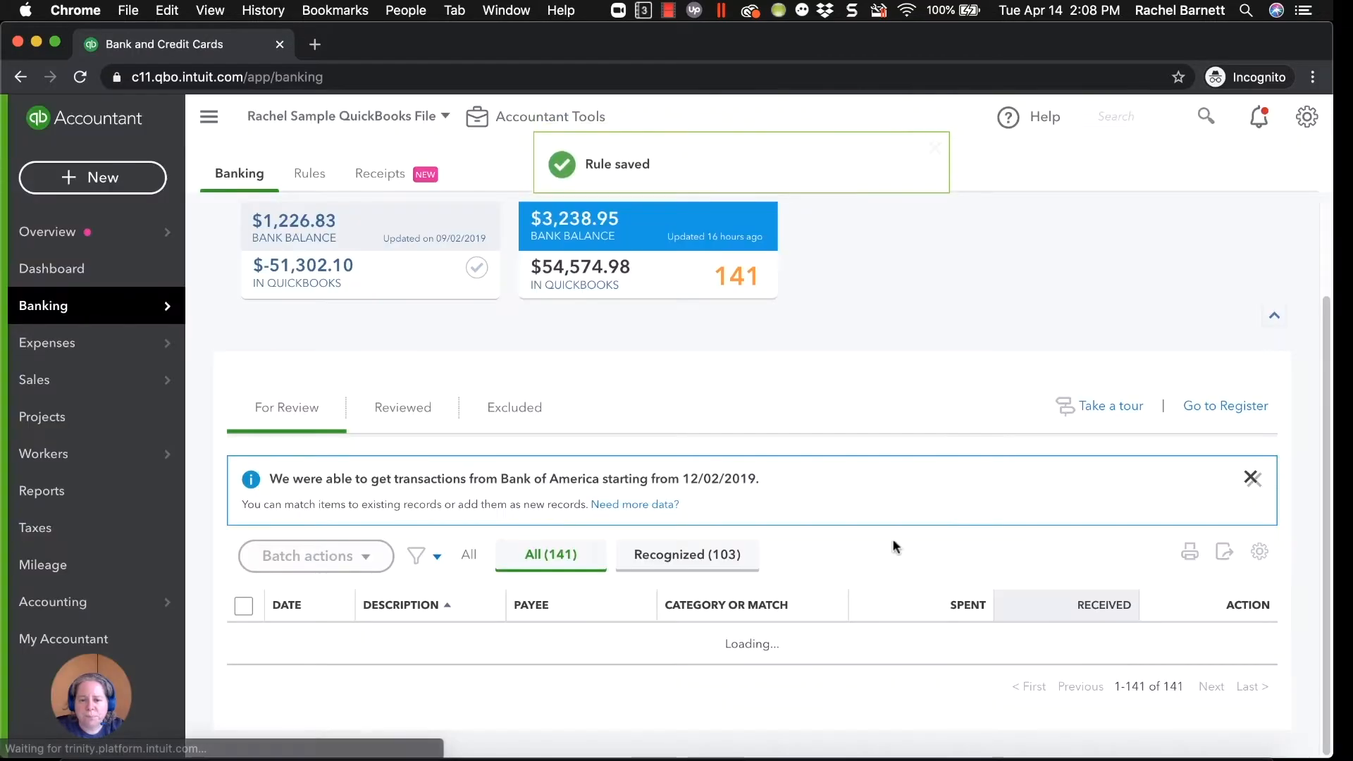
# Select the four AcuityScheduling.com transactions categorized by the rule and accept them as a batch.
pyautogui.scroll(-5, 892, 542)
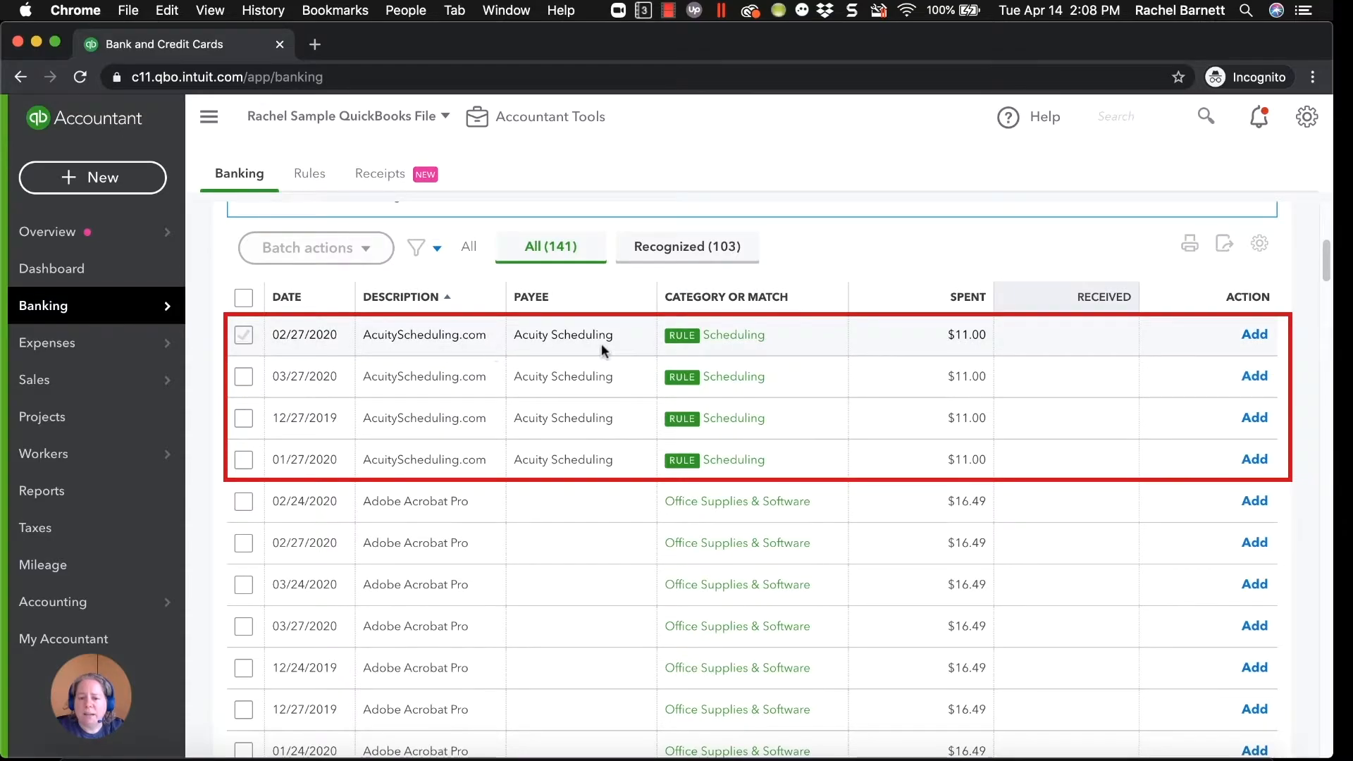
pyautogui.click(243, 335)
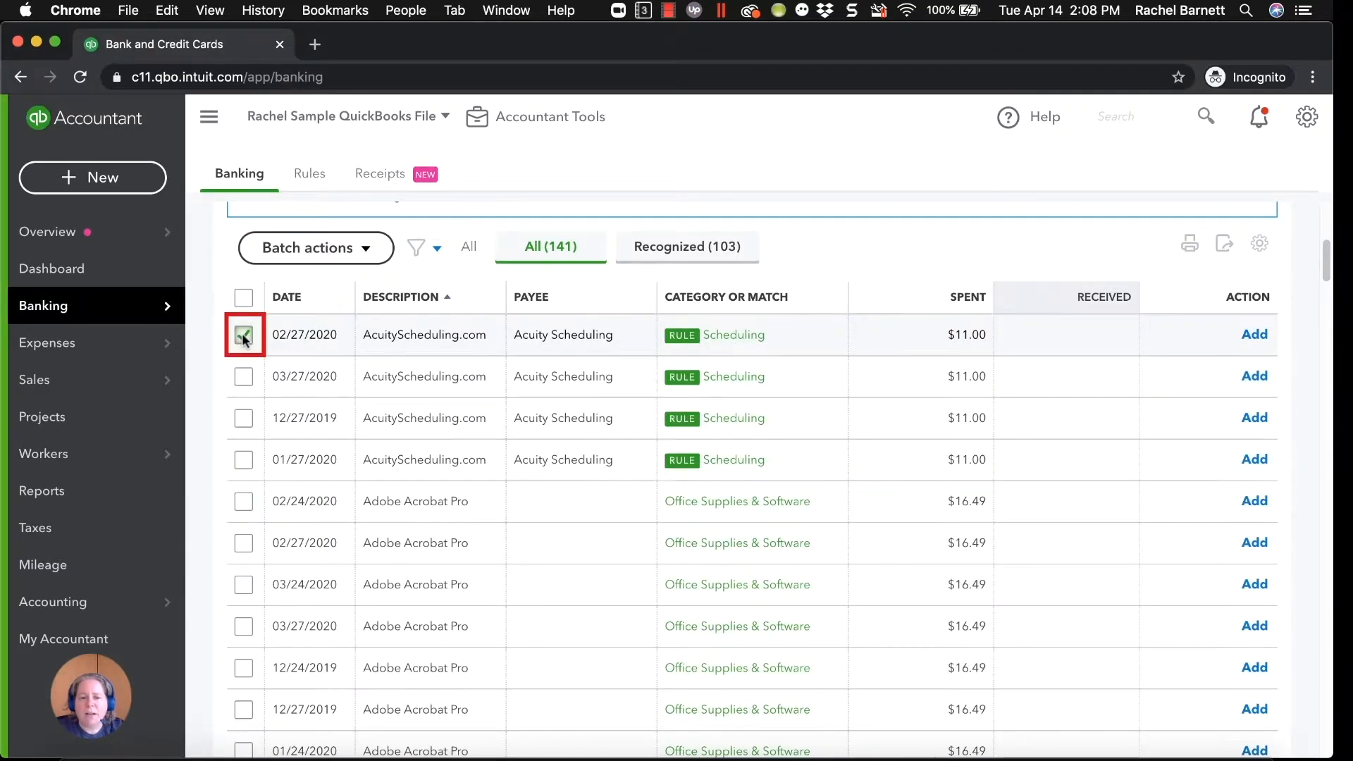
pyautogui.keyDown('shift'); pyautogui.click(246, 459); pyautogui.keyUp('shift')
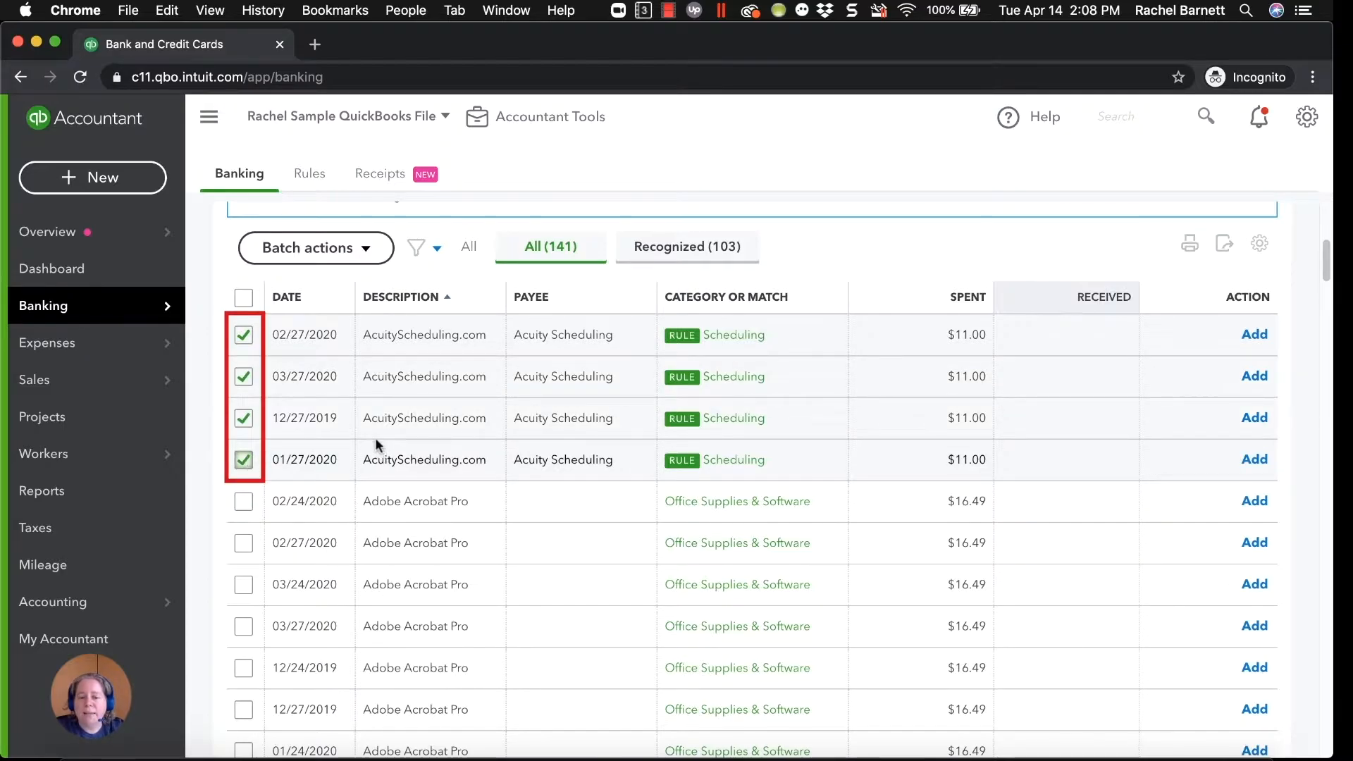
pyautogui.click(365, 254)
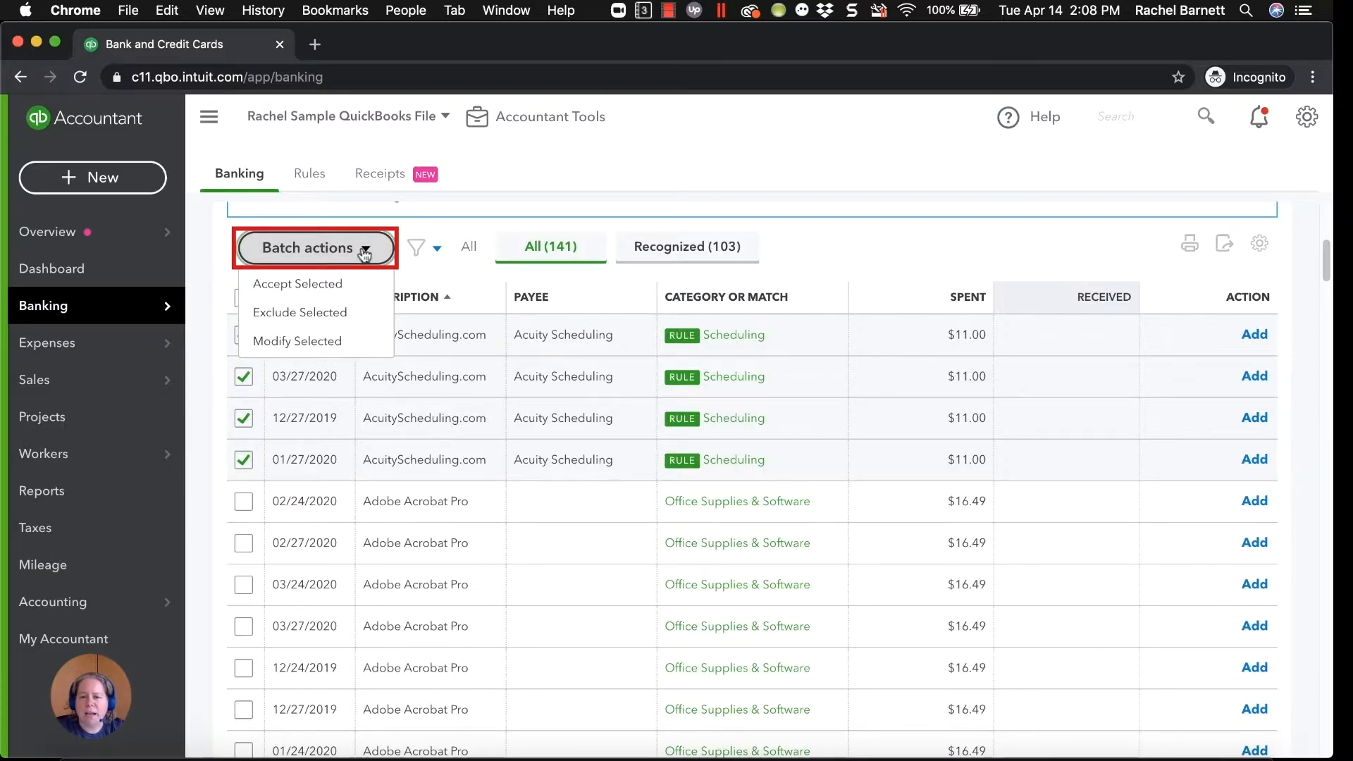
pyautogui.click(325, 286)
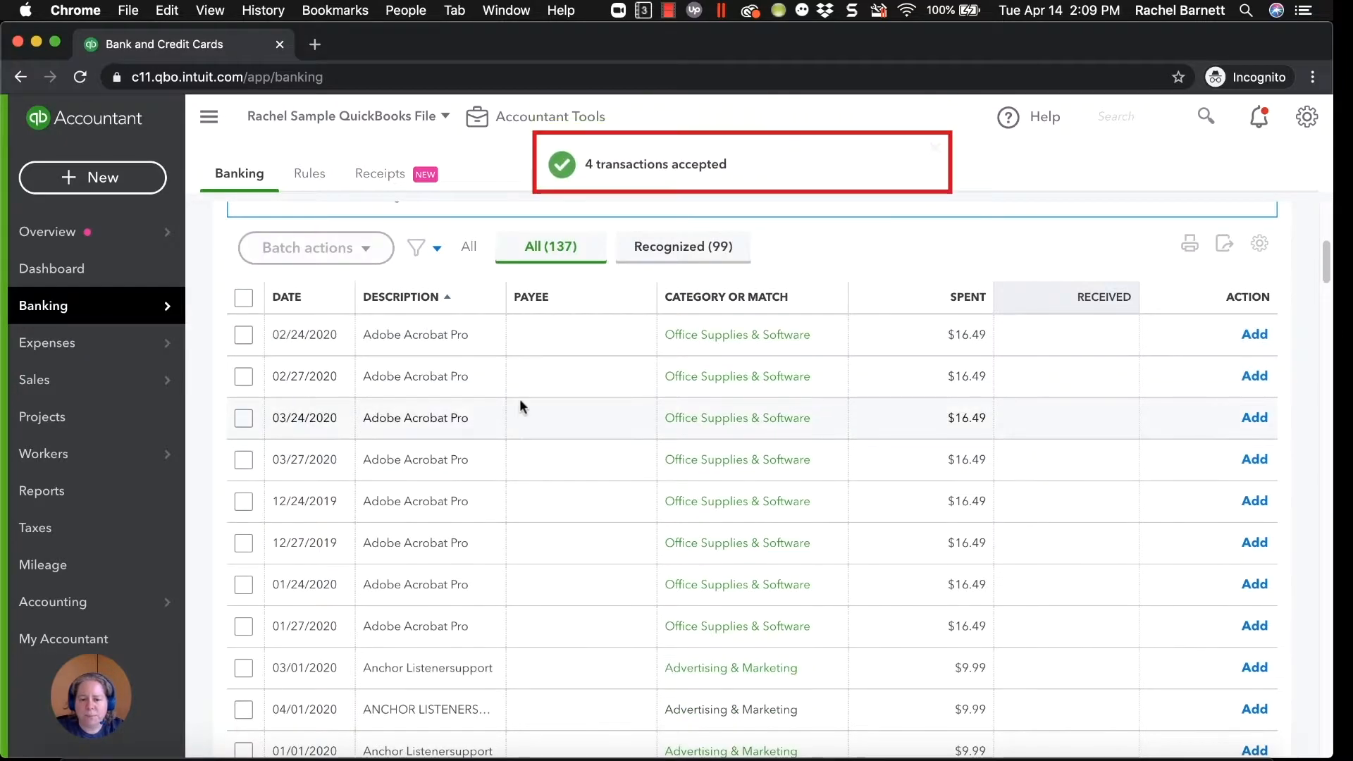
# Open the 03/24/2020 Adobe Acrobat Pro transaction and add Adobe as its new vendor.
pyautogui.scroll(-1, 520, 406)
pyautogui.scroll(5, 520, 407)
pyautogui.scroll(-3, 493, 522)
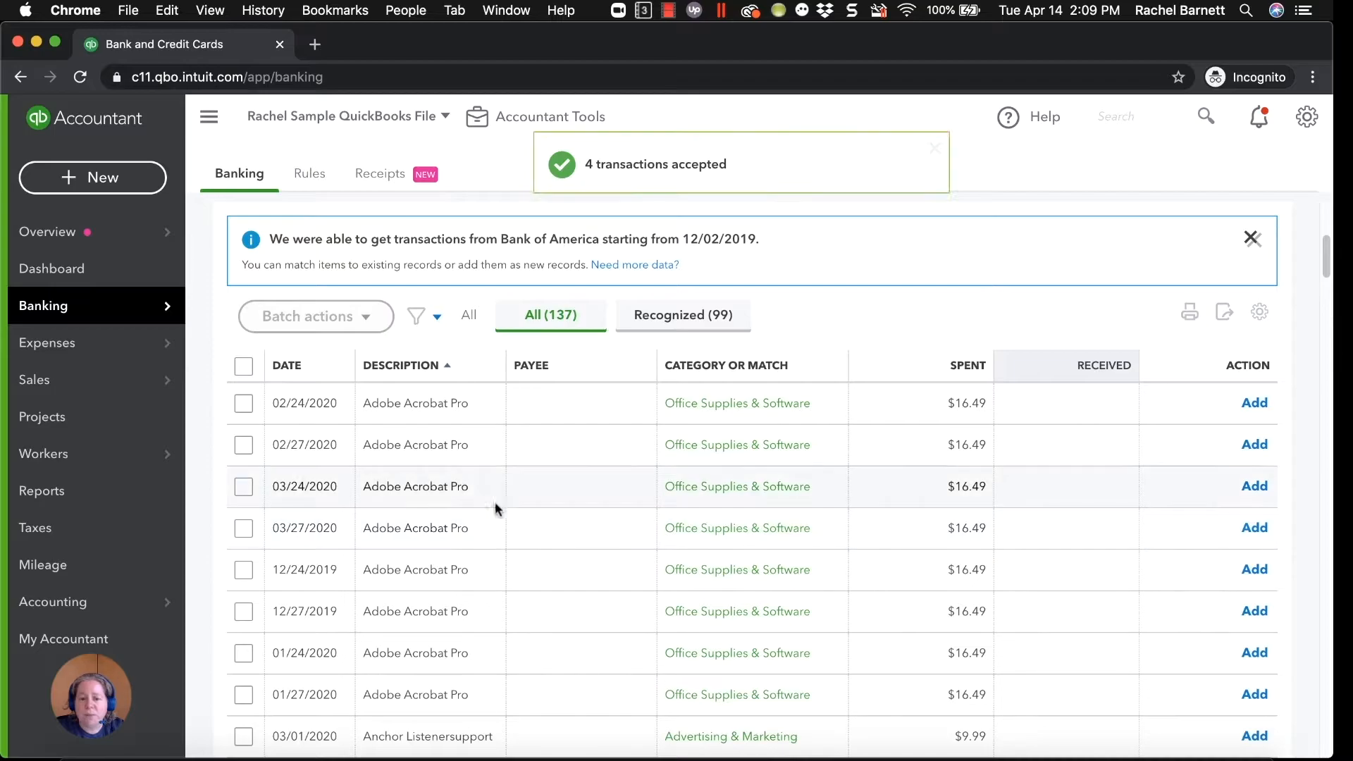
pyautogui.click(514, 486)
pyautogui.click(377, 600)
pyautogui.write('Adobe')
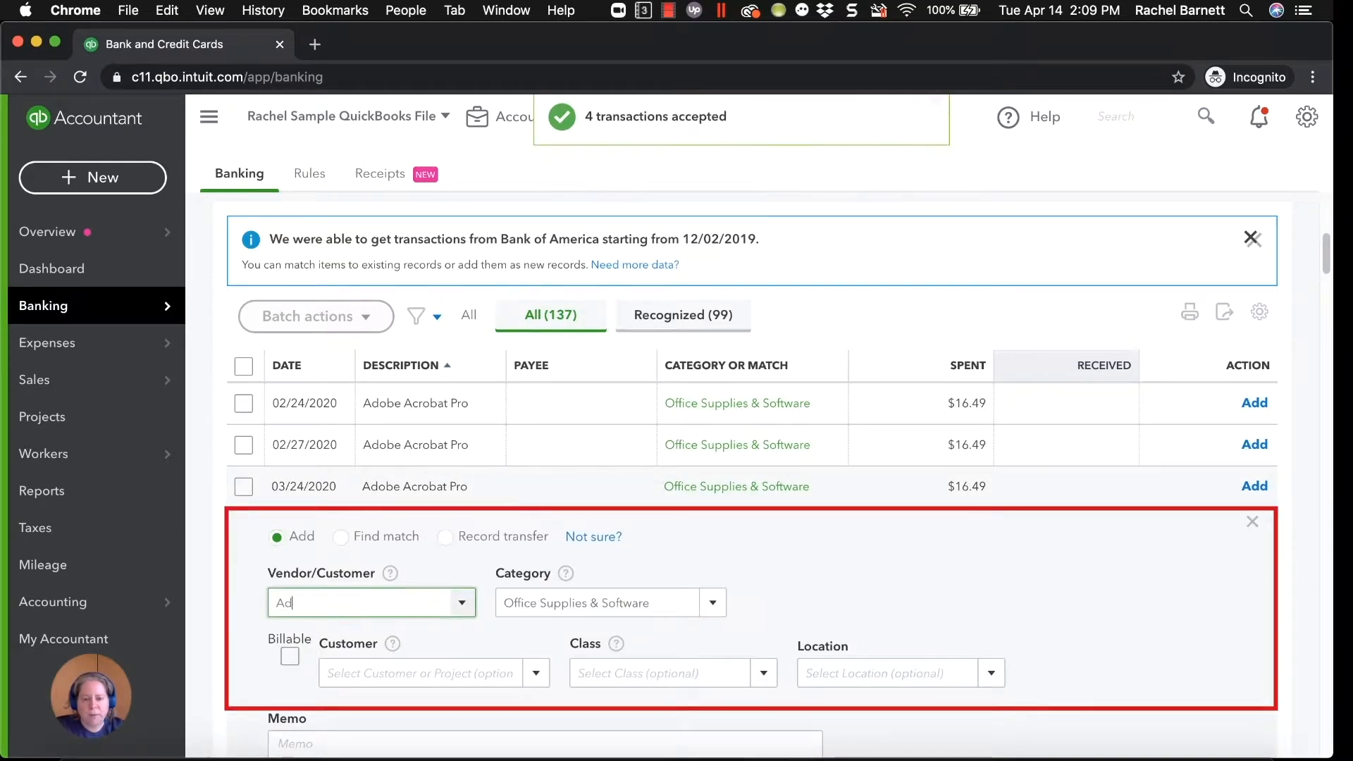
pyautogui.press('Return')
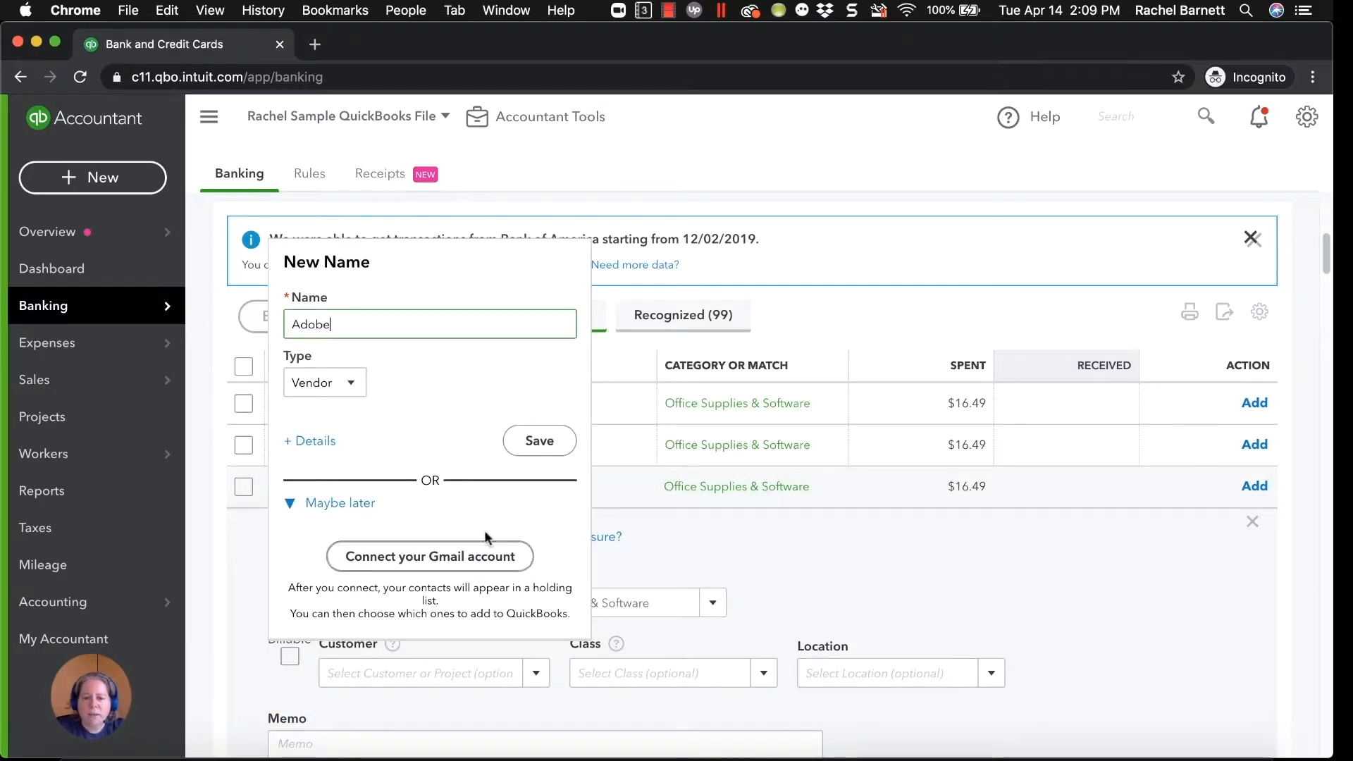
pyautogui.click(534, 441)
# Start a bank rule from this Adobe Acrobat Pro transaction and name it Adobe.
pyautogui.scroll(-3, 437, 661)
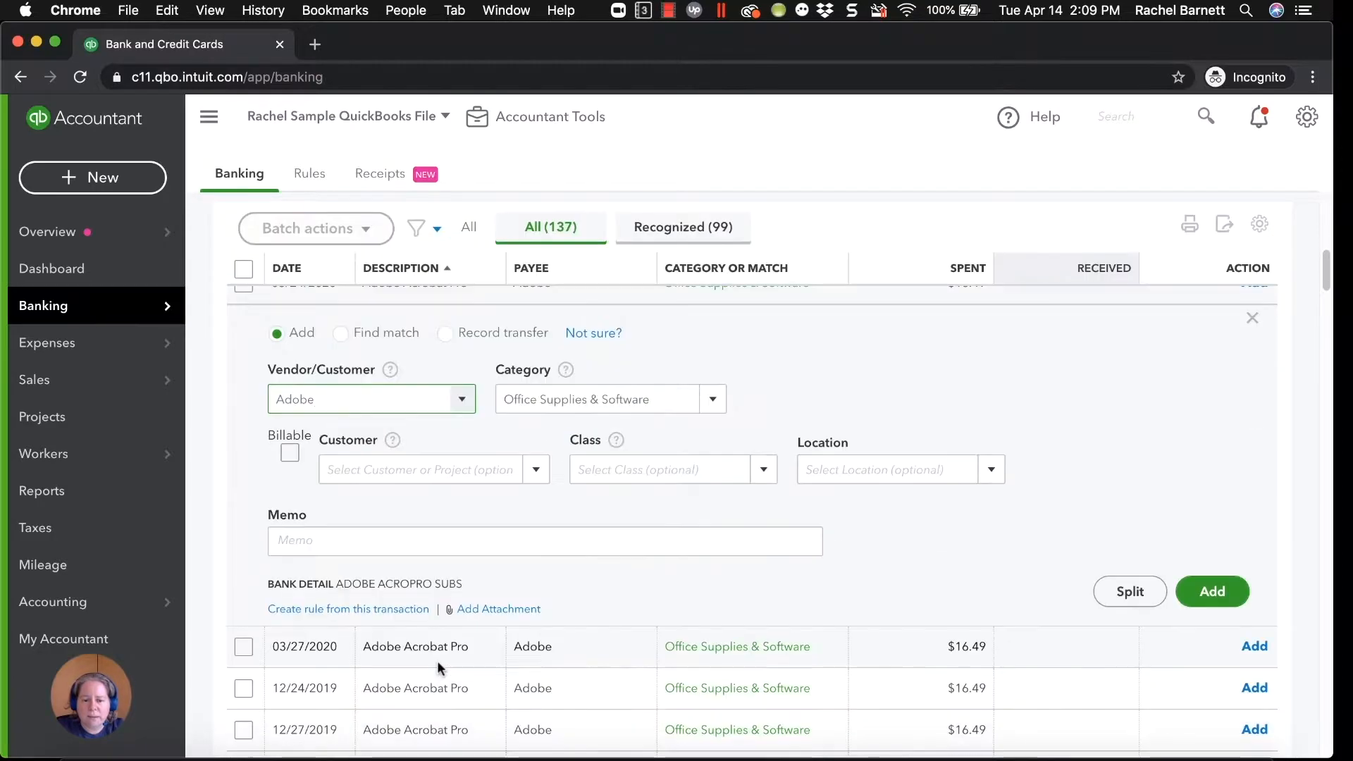
pyautogui.click(347, 611)
pyautogui.write('Adobe')
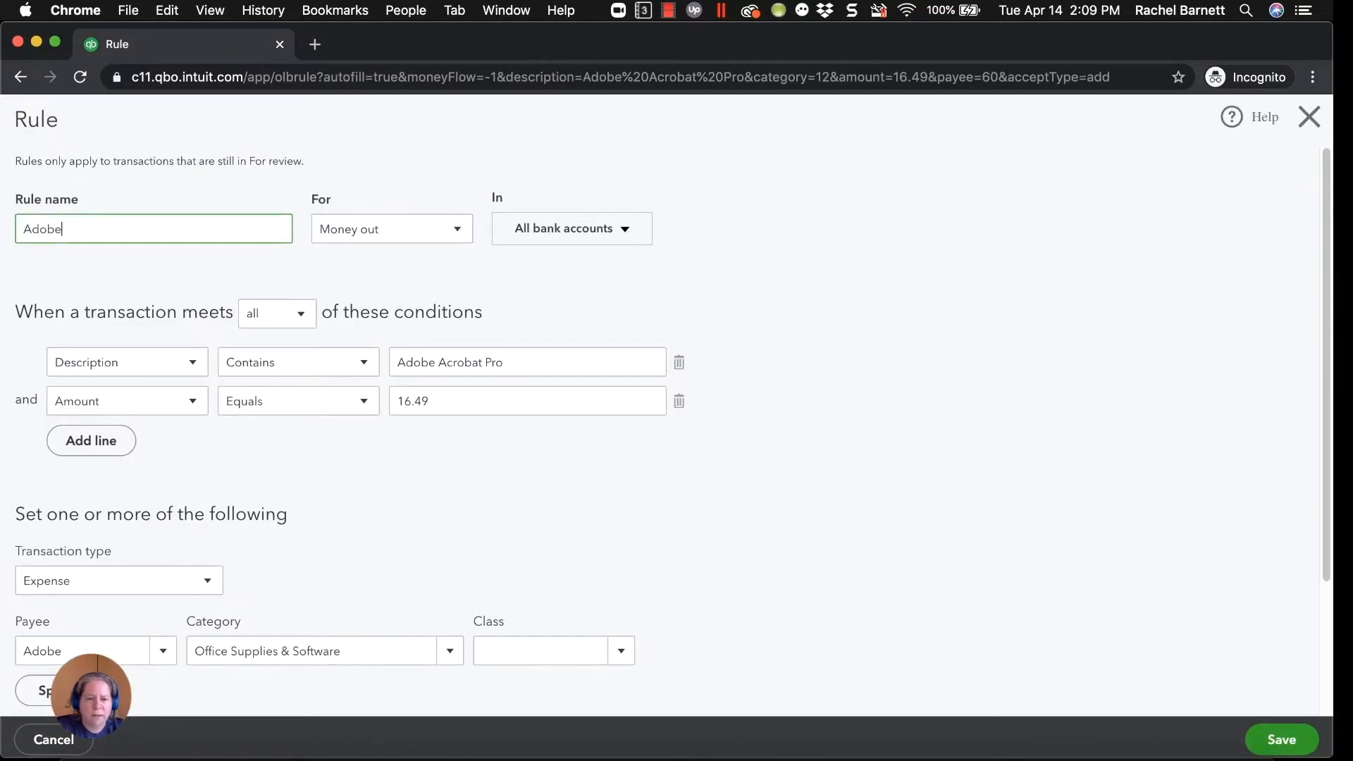
# Base the rule's Adobe Acrobat Pro condition on Bank text and delete the amount condition.
pyautogui.click(180, 368)
pyautogui.click(158, 397)
pyautogui.click(679, 405)
# Enter the memo "Added by rule" for the Adobe rule and save it.
pyautogui.scroll(-3, 303, 564)
pyautogui.click(254, 592)
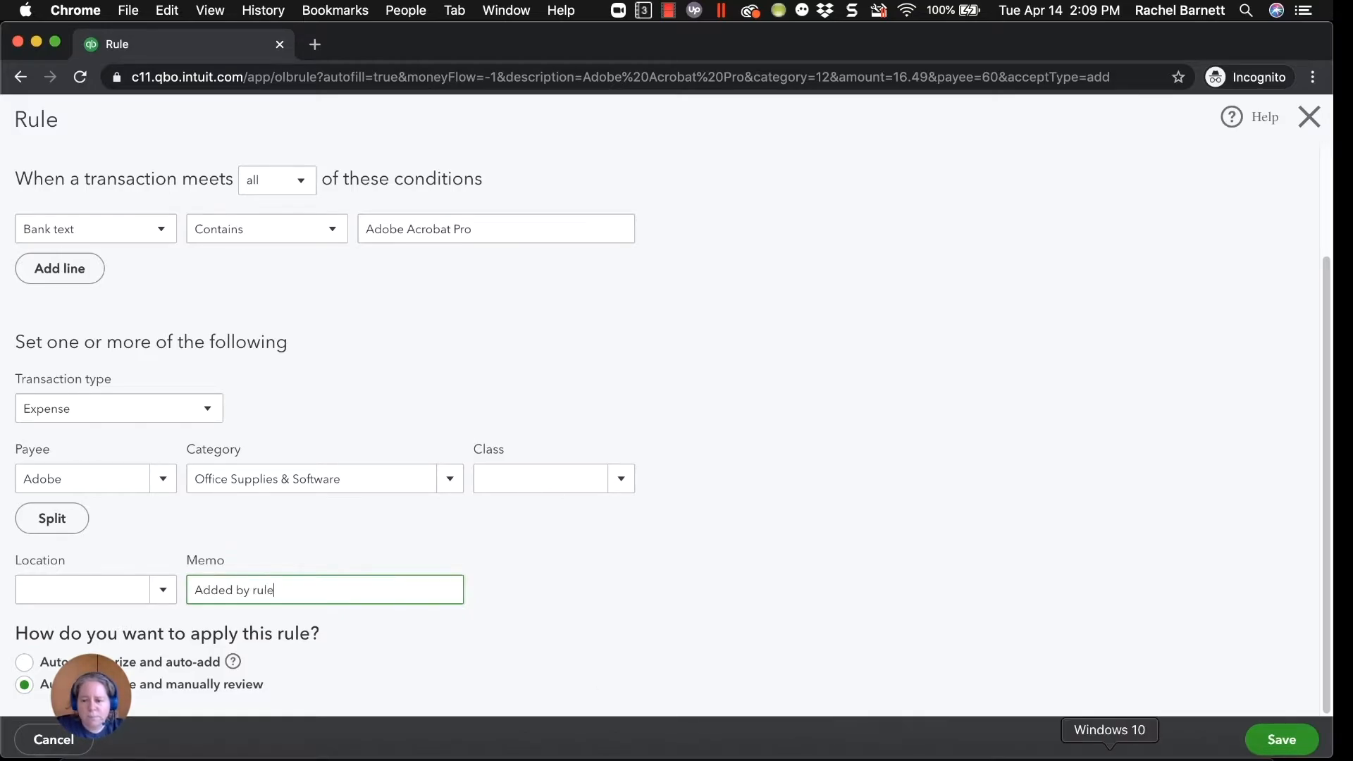
pyautogui.click(1281, 739)
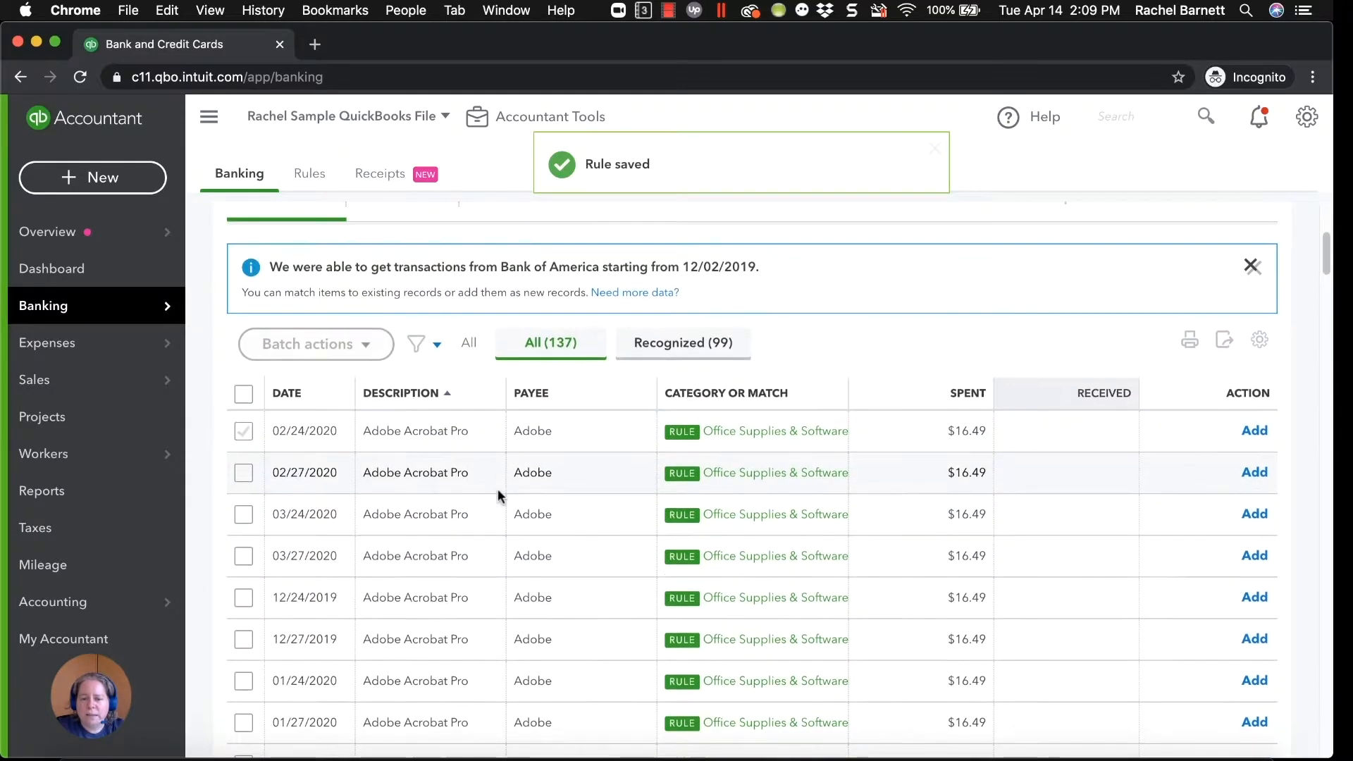
# Edit the Adobe rule in the rules list to turn on Auto-confirm, and save it.
pyautogui.scroll(-3, 497, 489)
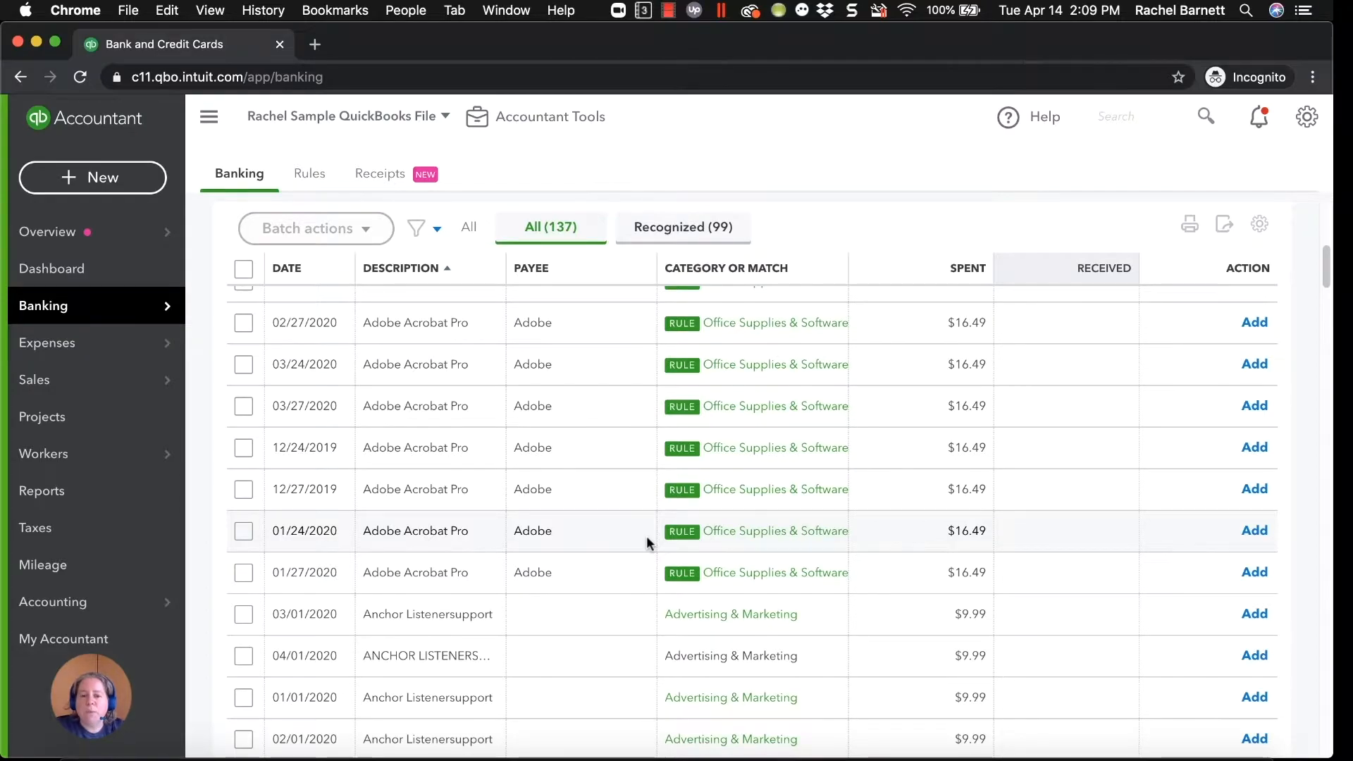
pyautogui.scroll(2, 645, 535)
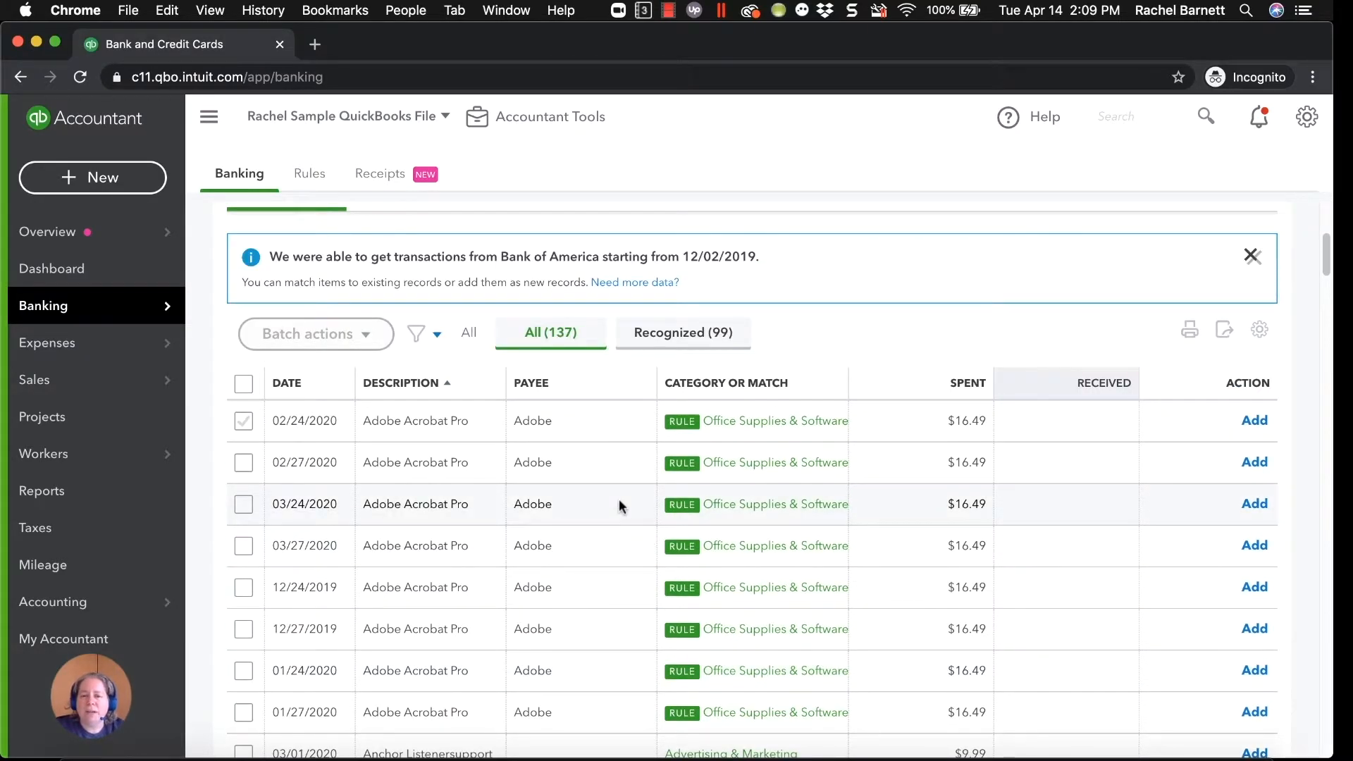
pyautogui.scroll(1, 465, 436)
pyautogui.scroll(-1, 465, 442)
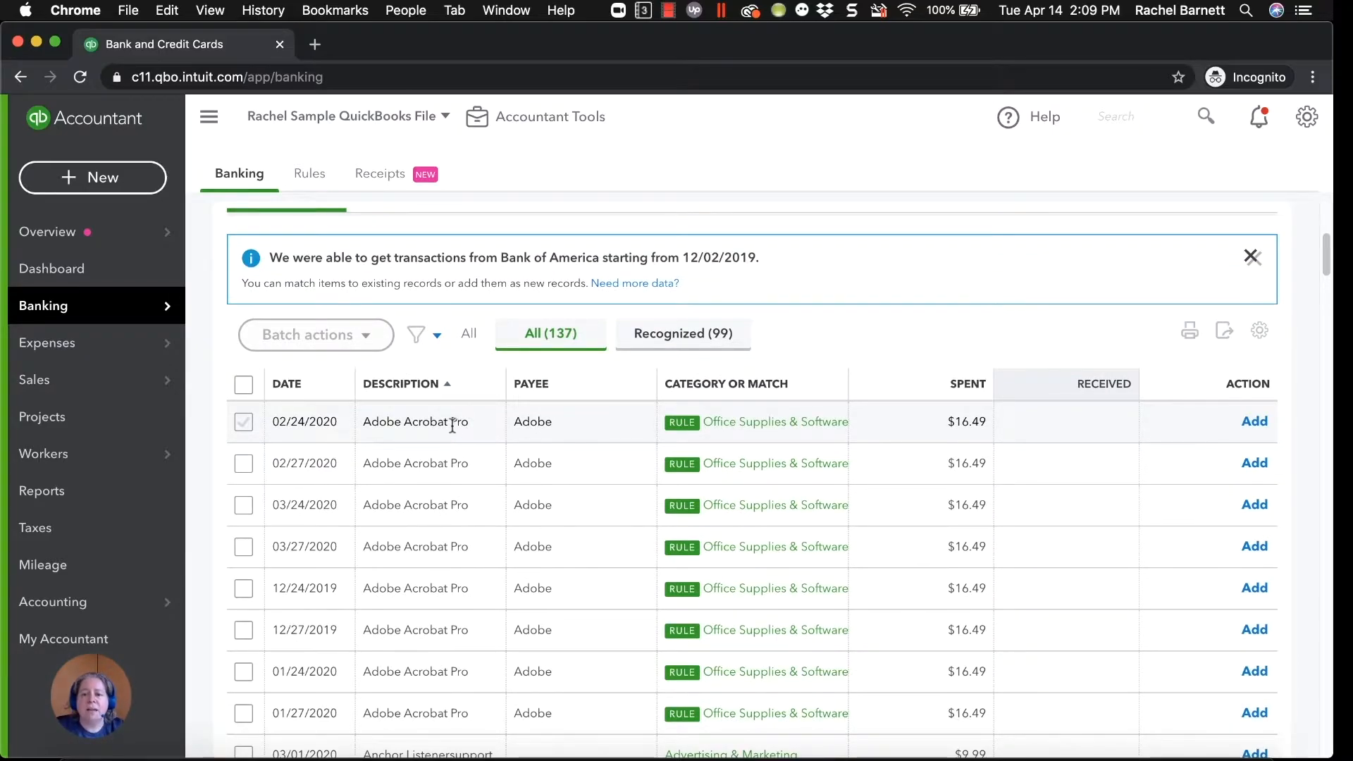
pyautogui.click(311, 180)
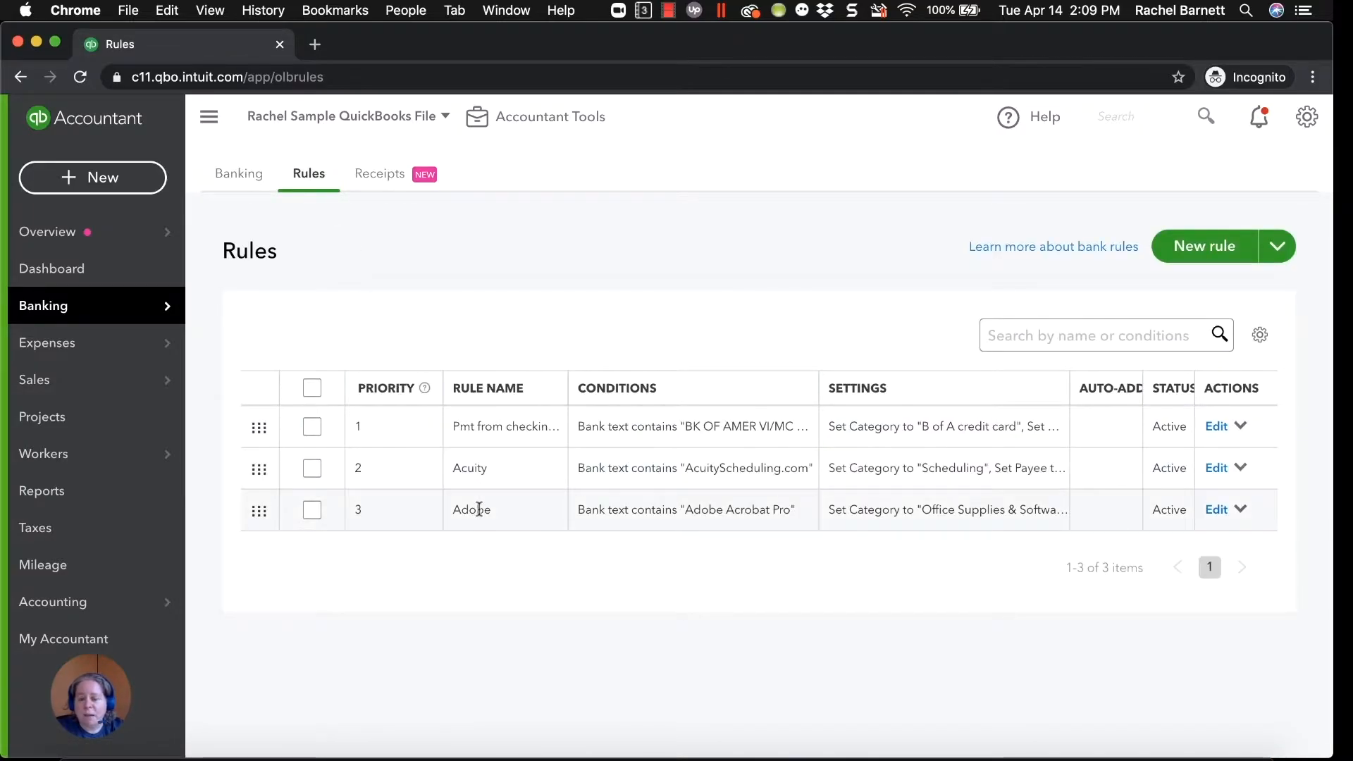
pyautogui.click(1224, 511)
pyautogui.scroll(-2, 1077, 588)
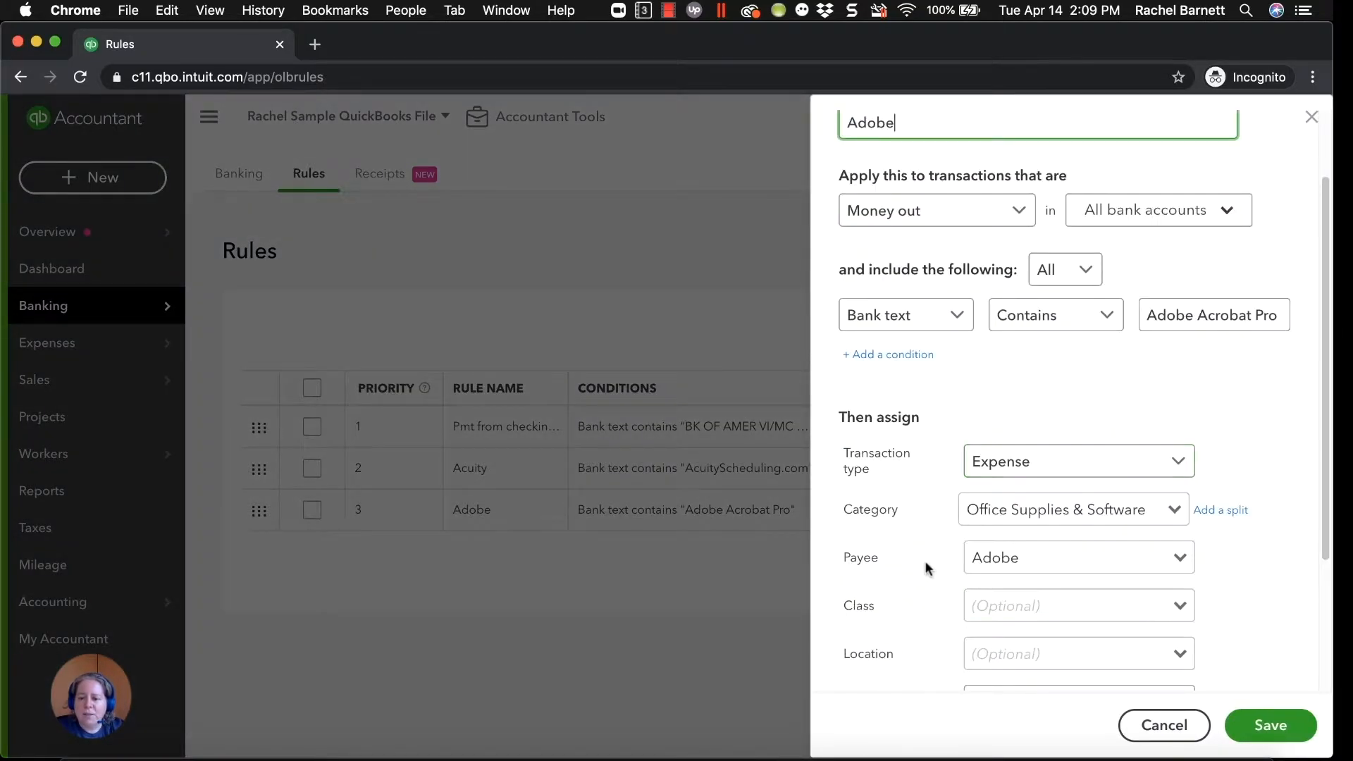
pyautogui.scroll(-4, 924, 564)
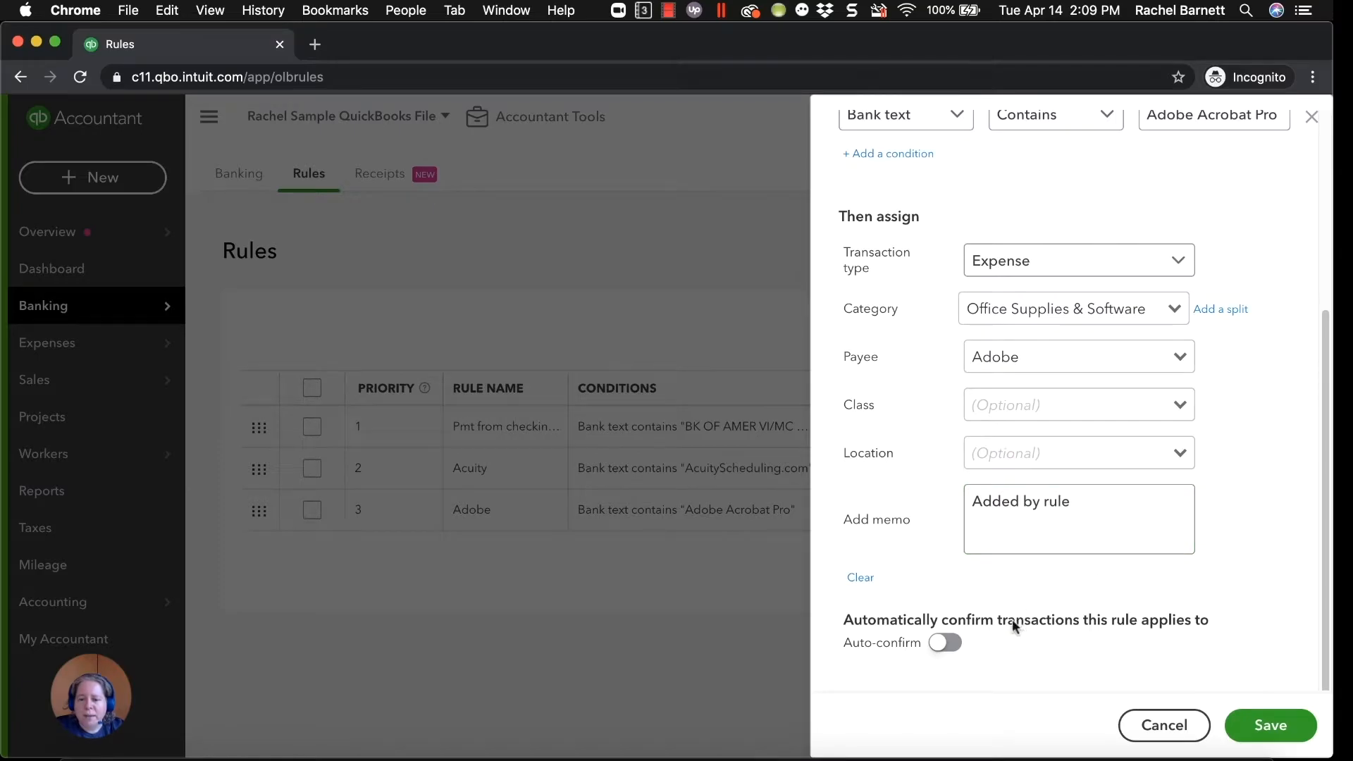
pyautogui.click(946, 644)
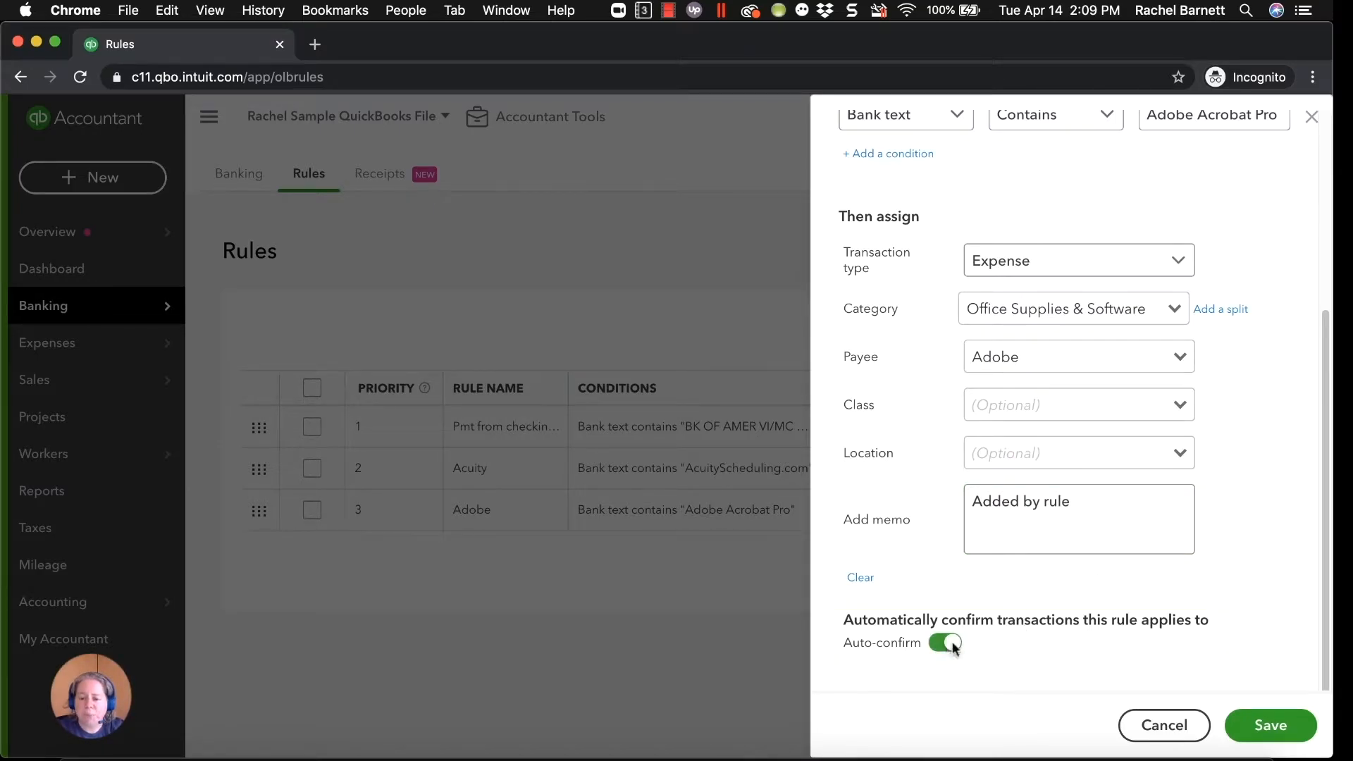
pyautogui.click(1268, 725)
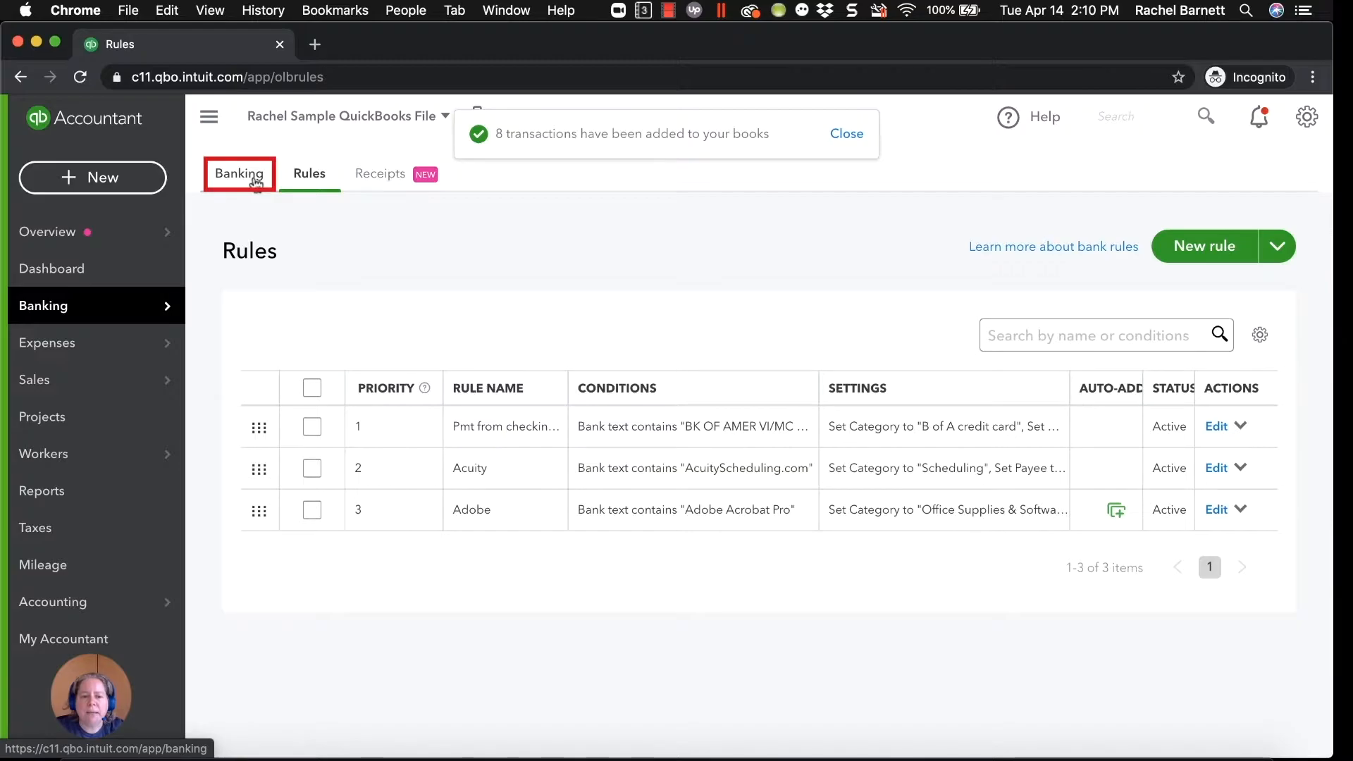
# Return to the B of A credit card feed and check the For Review list after the Adobe rule change.
pyautogui.click(255, 178)
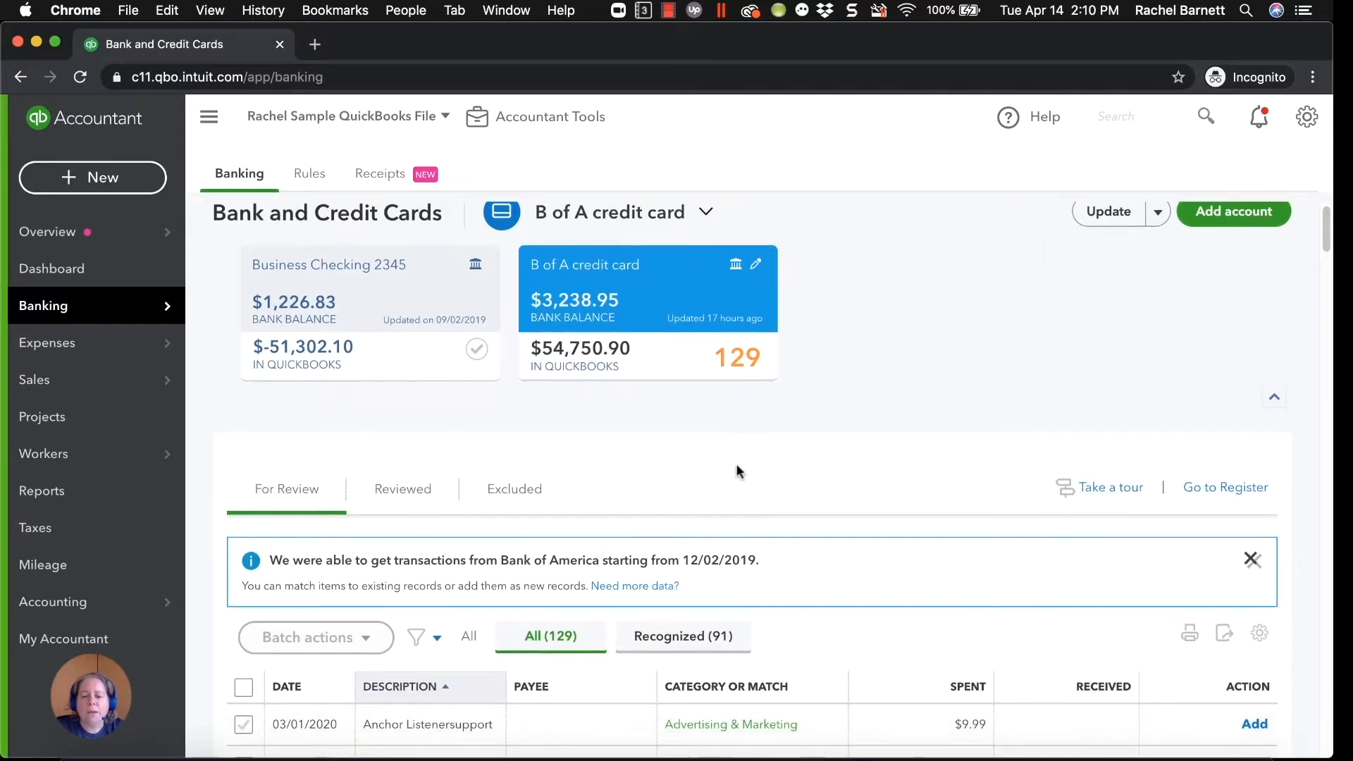
pyautogui.scroll(-5, 736, 463)
pyautogui.scroll(-8, 735, 463)
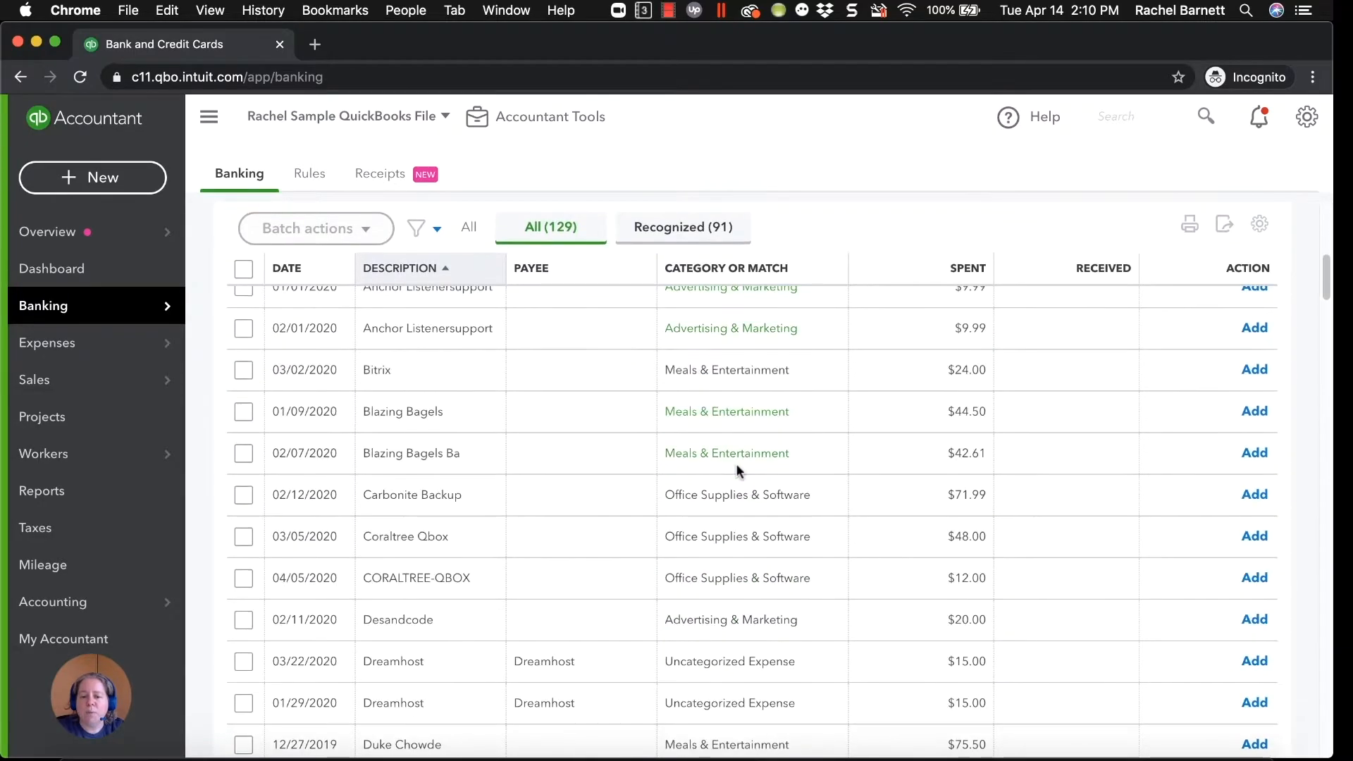
pyautogui.scroll(-3, 736, 463)
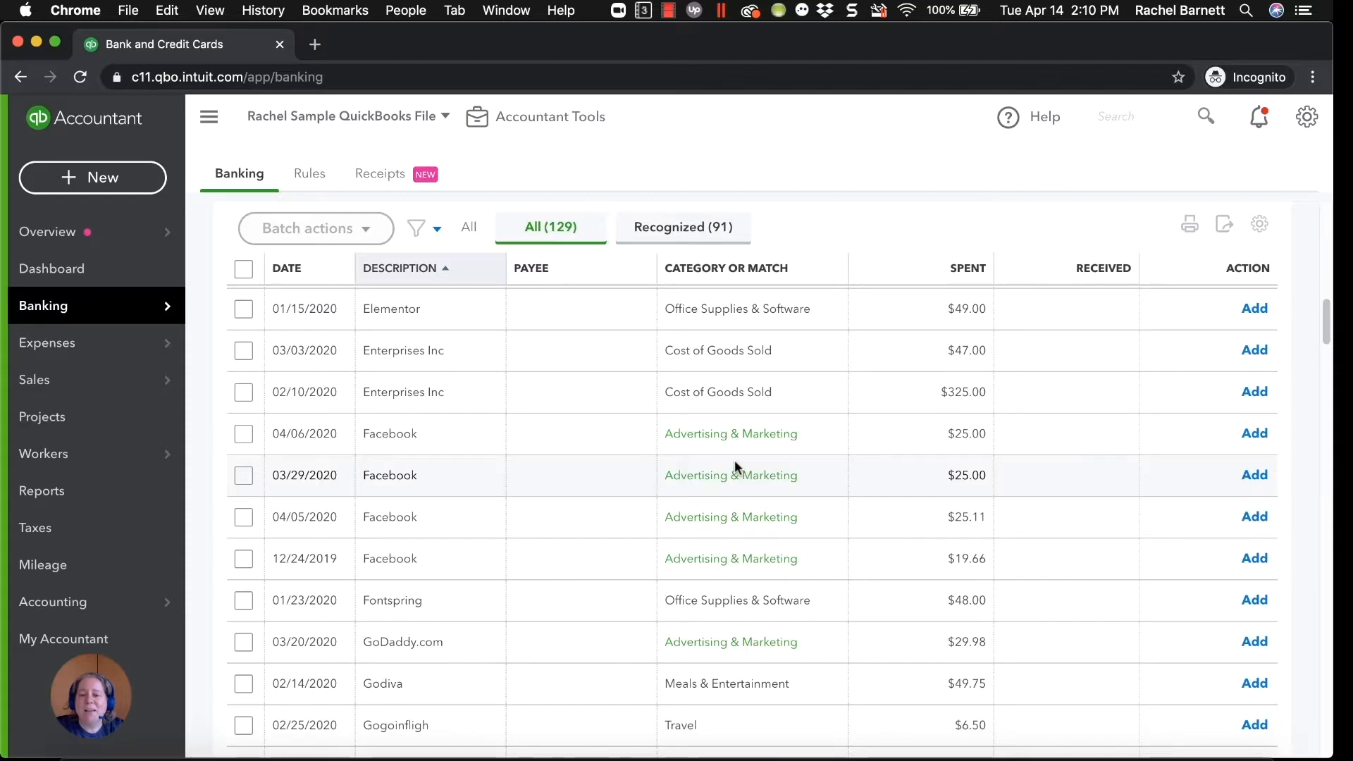
pyautogui.scroll(10, 735, 467)
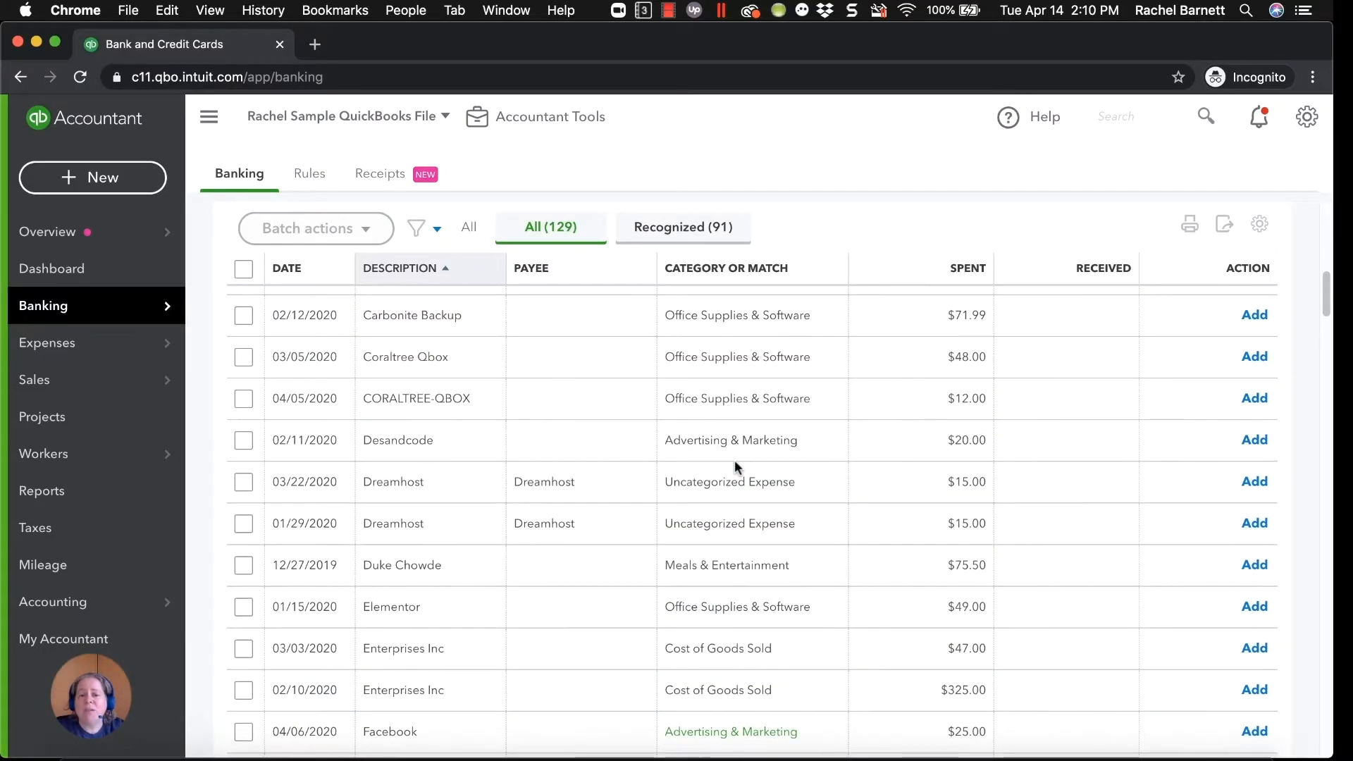
pyautogui.scroll(3, 734, 459)
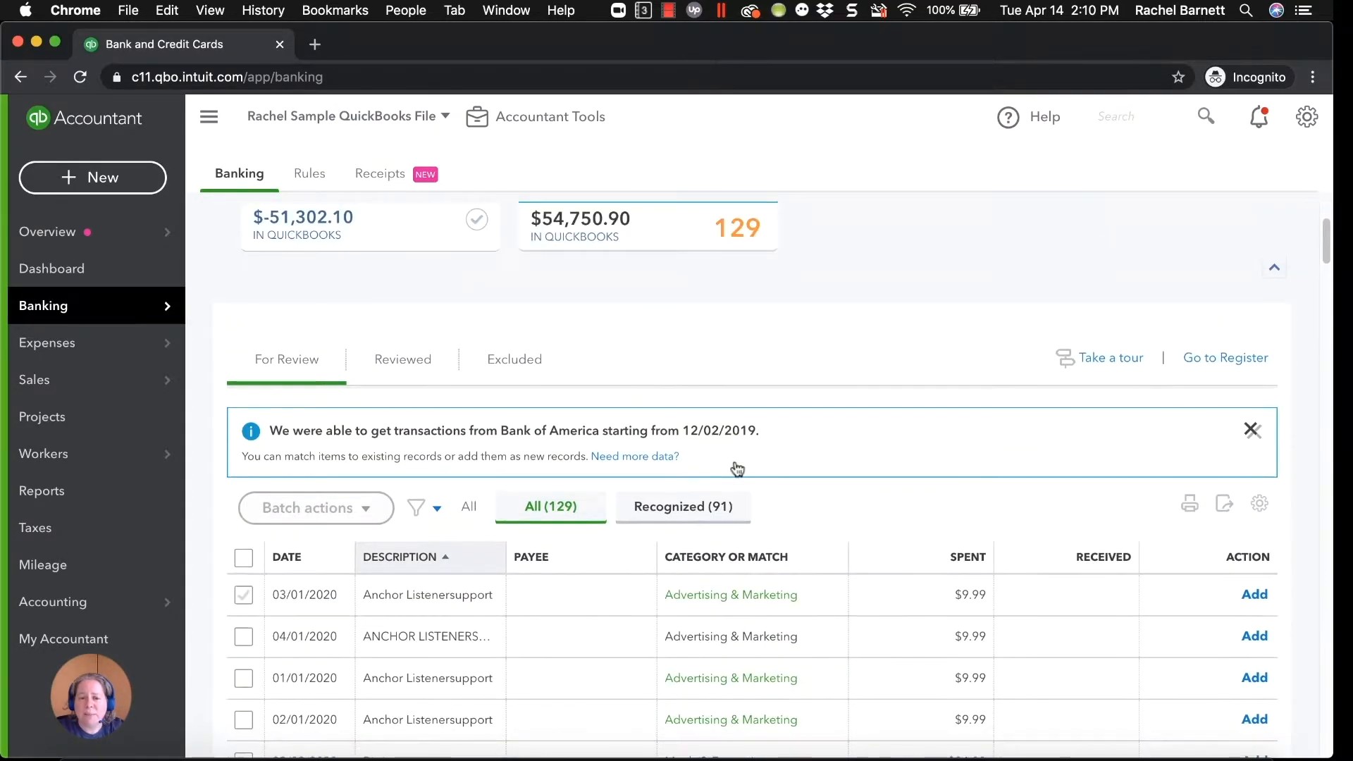
# Find the vendor Adobe in the vendor list and examine its recorded expense transactions.
pyautogui.moveTo(84, 356)
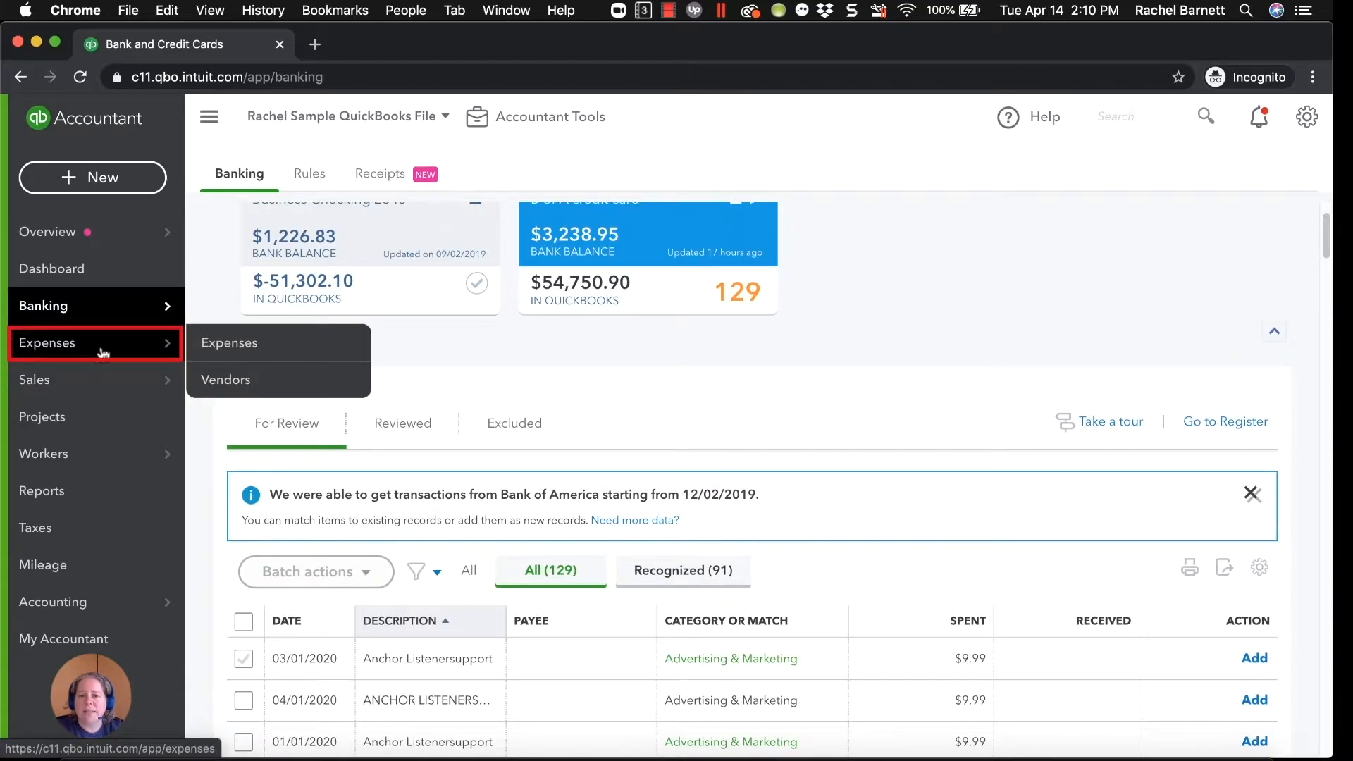
pyautogui.click(219, 380)
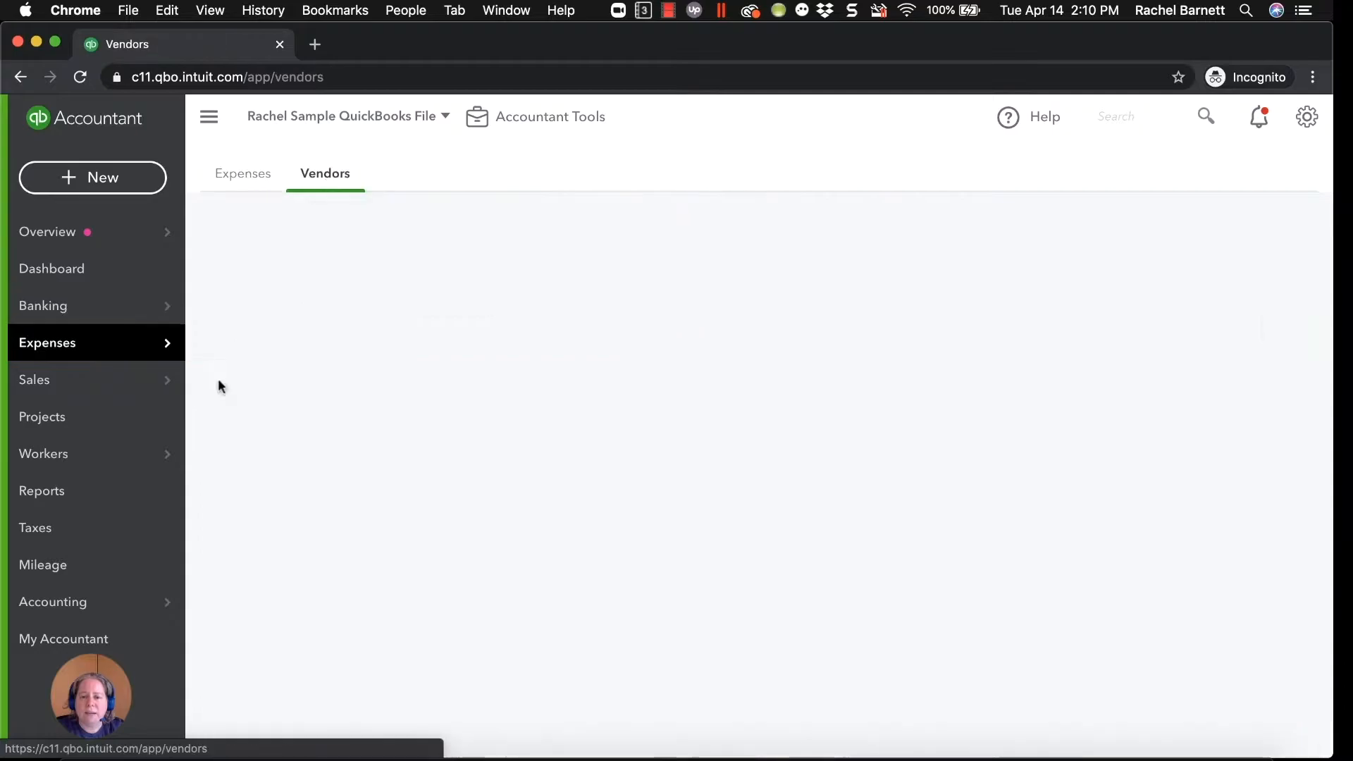
pyautogui.click(560, 450)
pyautogui.write('adob')
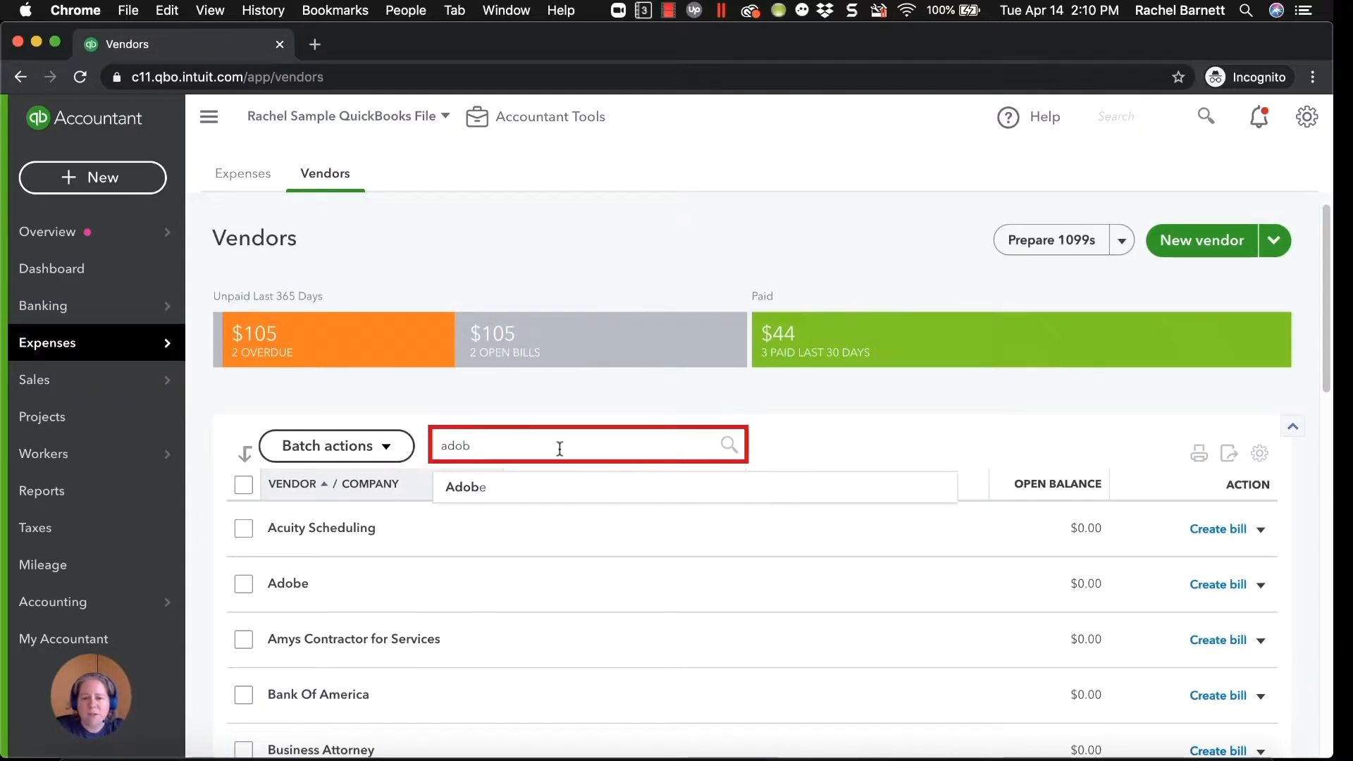
pyautogui.click(504, 485)
pyautogui.scroll(-1, 696, 567)
pyautogui.scroll(-3, 696, 568)
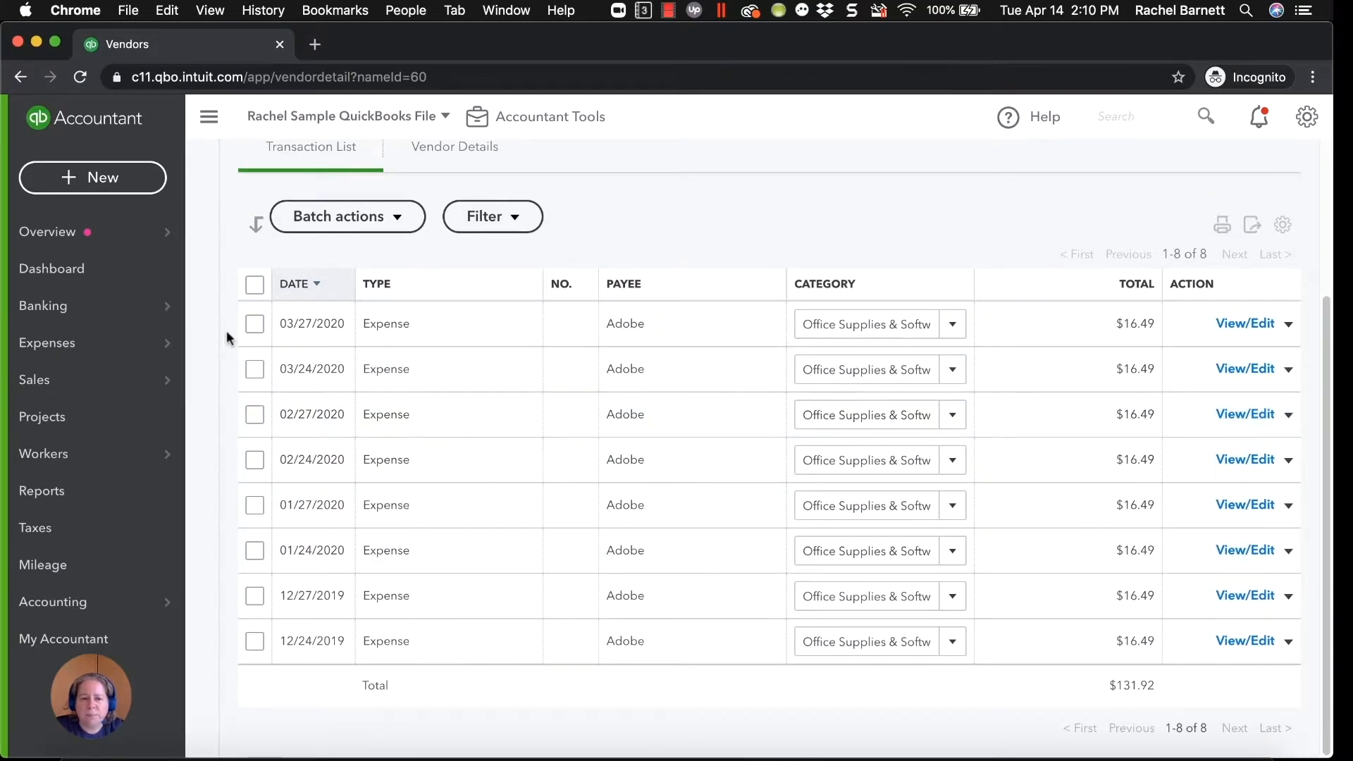
# Go back to the bank feed and look through the remaining For Review transactions for more recurring vendors.
pyautogui.click(57, 308)
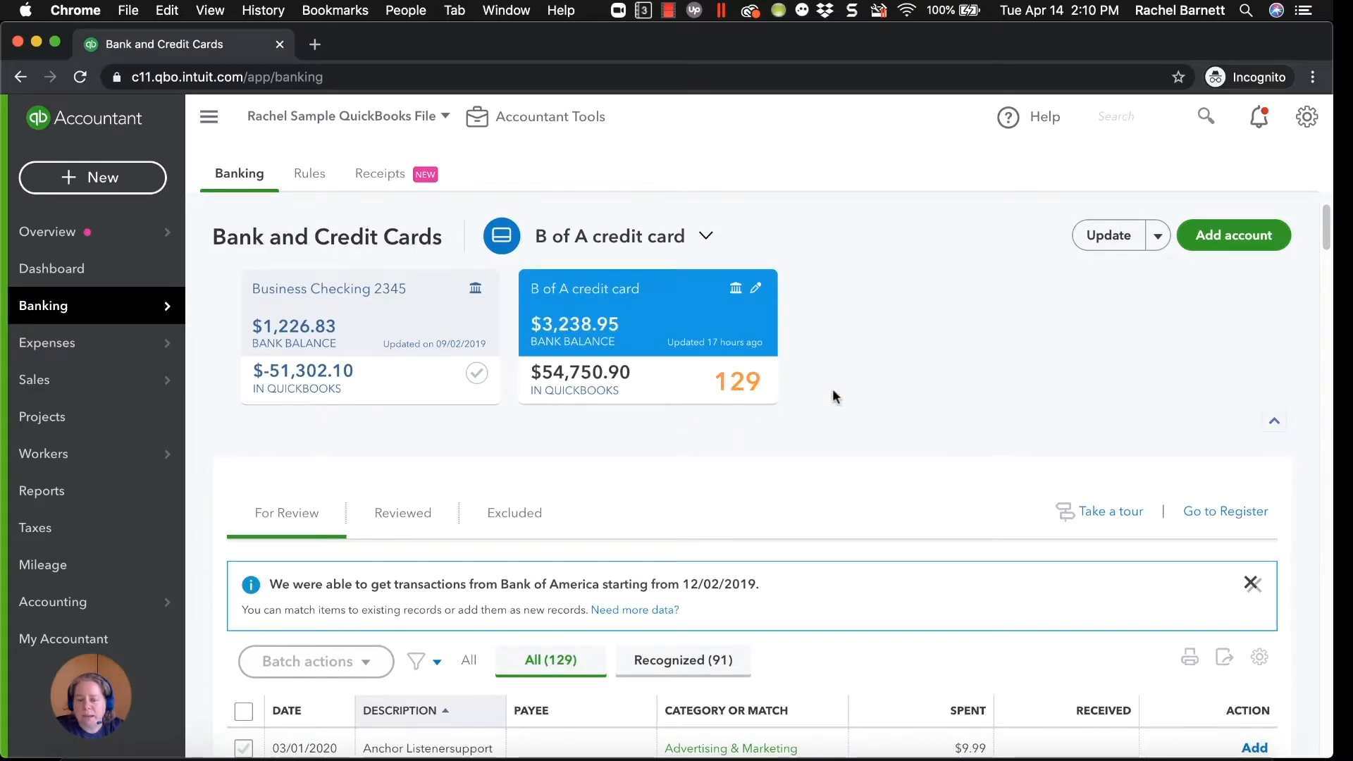
pyautogui.scroll(-5, 766, 441)
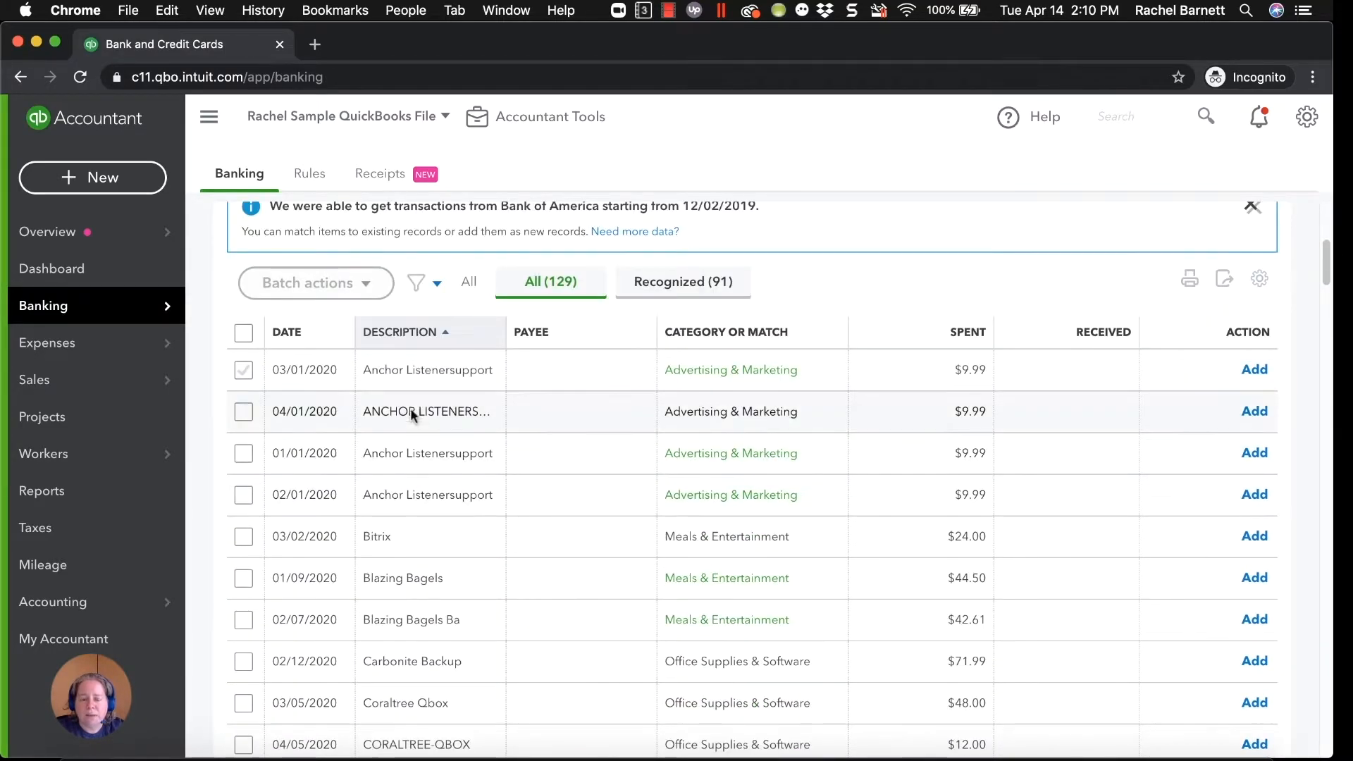
pyautogui.scroll(-5, 439, 538)
pyautogui.scroll(-10, 439, 537)
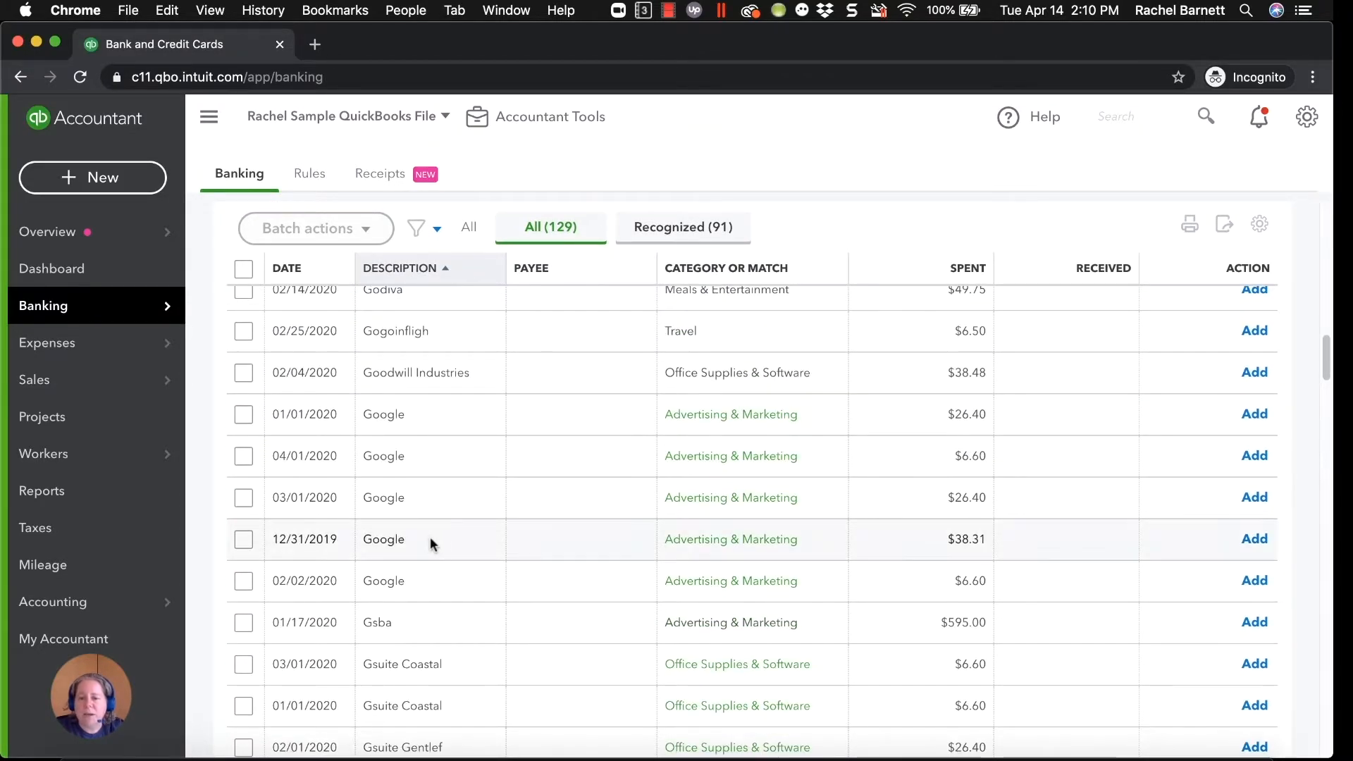
pyautogui.scroll(-2, 429, 539)
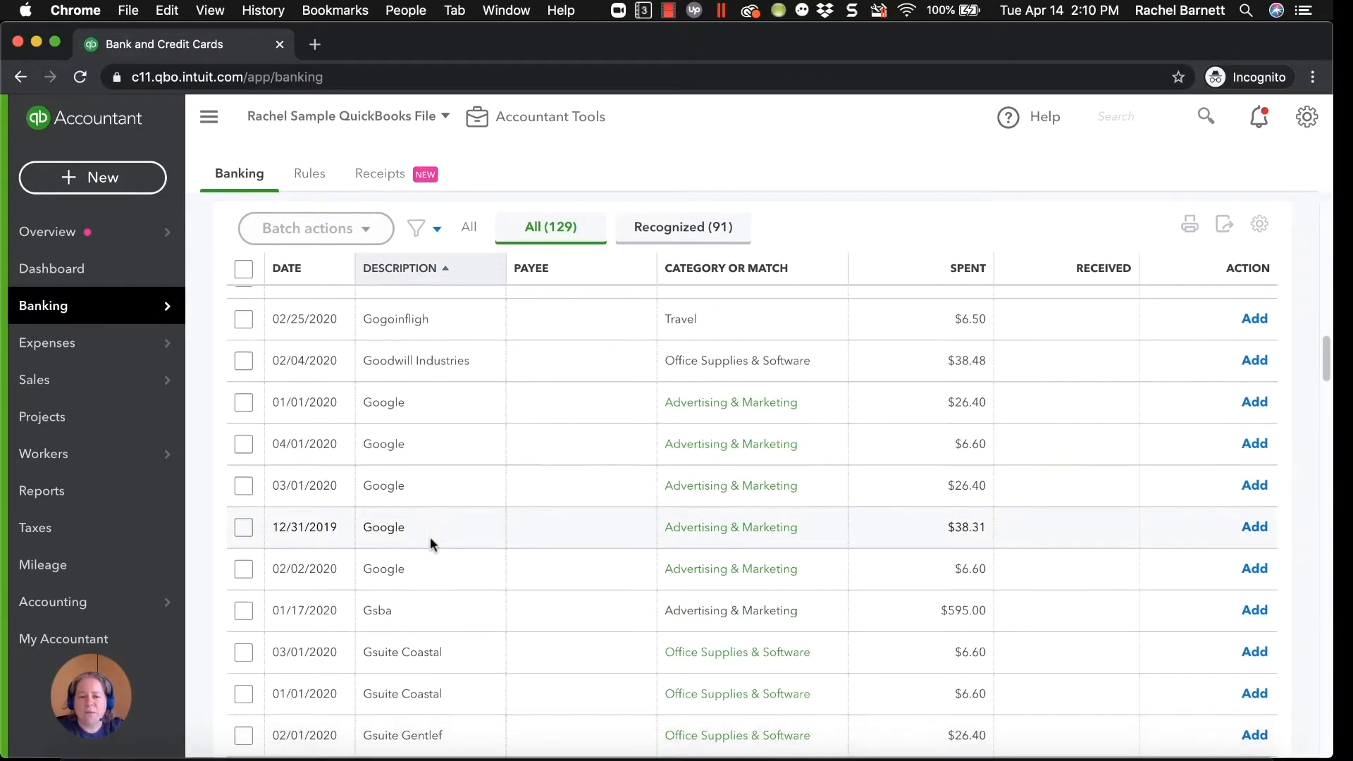
pyautogui.scroll(6, 429, 539)
pyautogui.scroll(6, 431, 538)
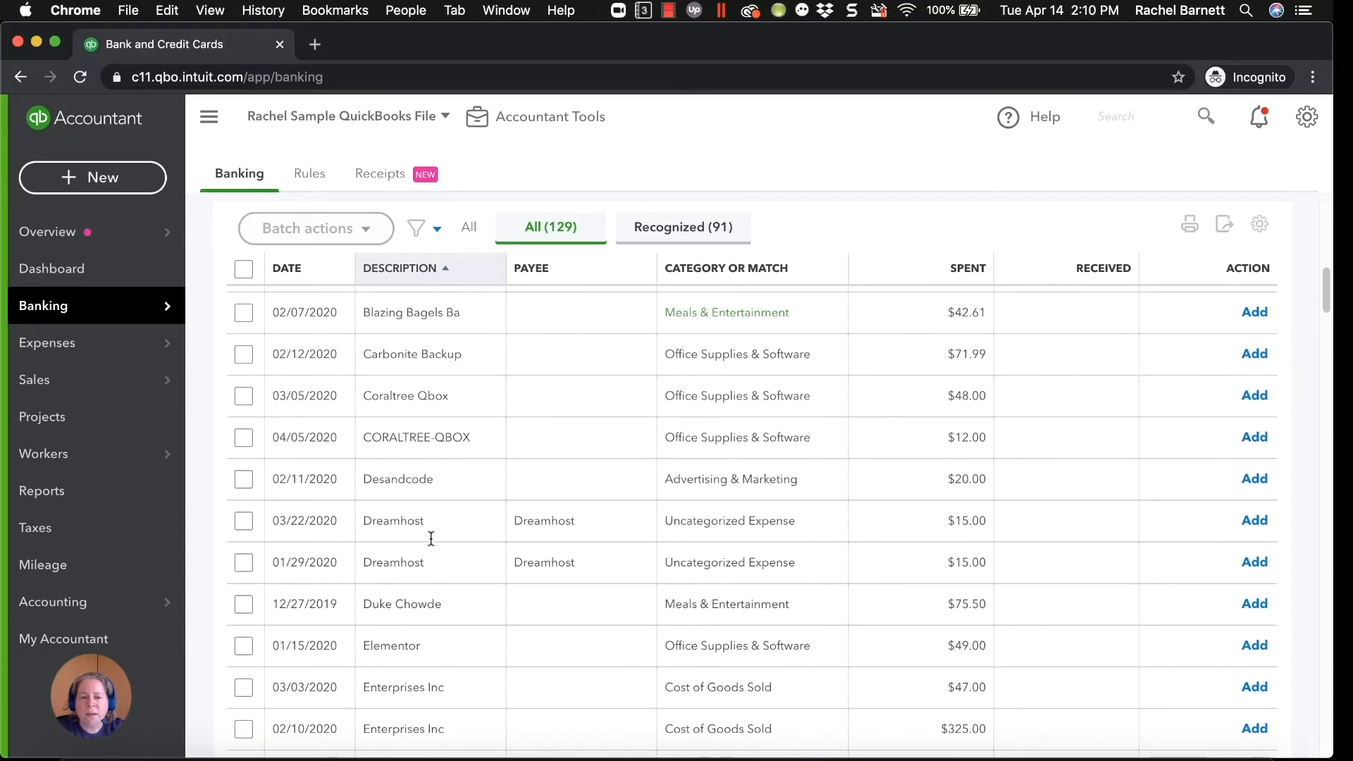
pyautogui.scroll(5, 432, 538)
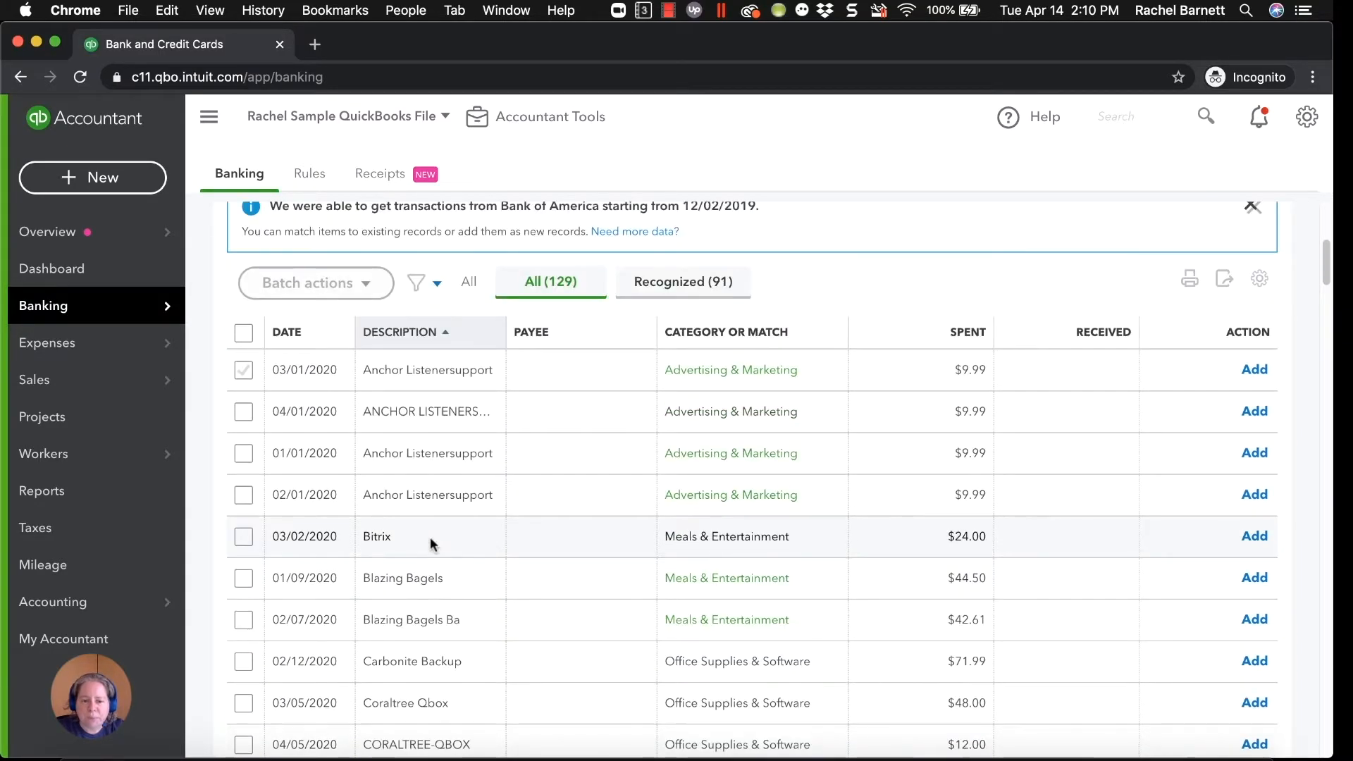
# Add Anchor as a new vendor and assign it to the 03/01/2020 Anchor Listenersupport transaction.
pyautogui.click(456, 371)
pyautogui.click(416, 486)
pyautogui.write('Anchor')
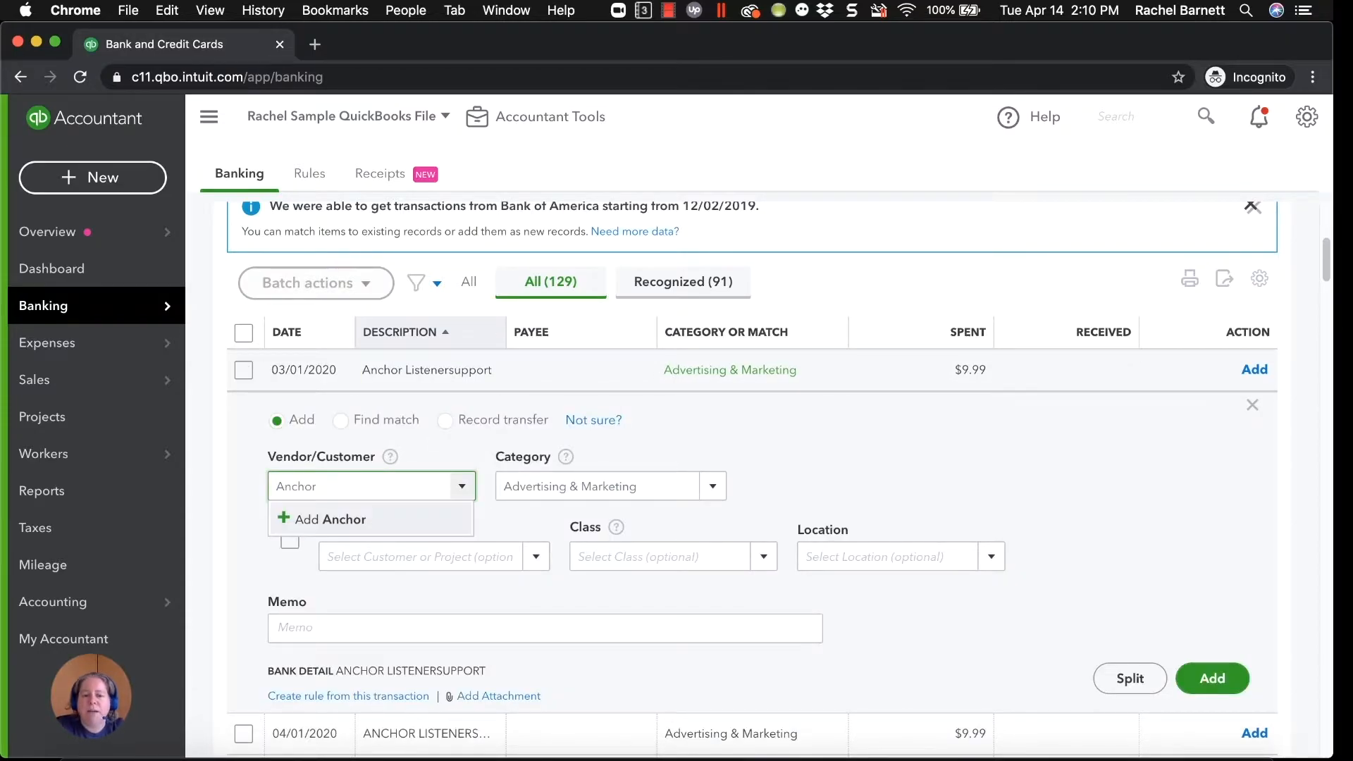
pyautogui.press('Return')
pyautogui.click(560, 328)
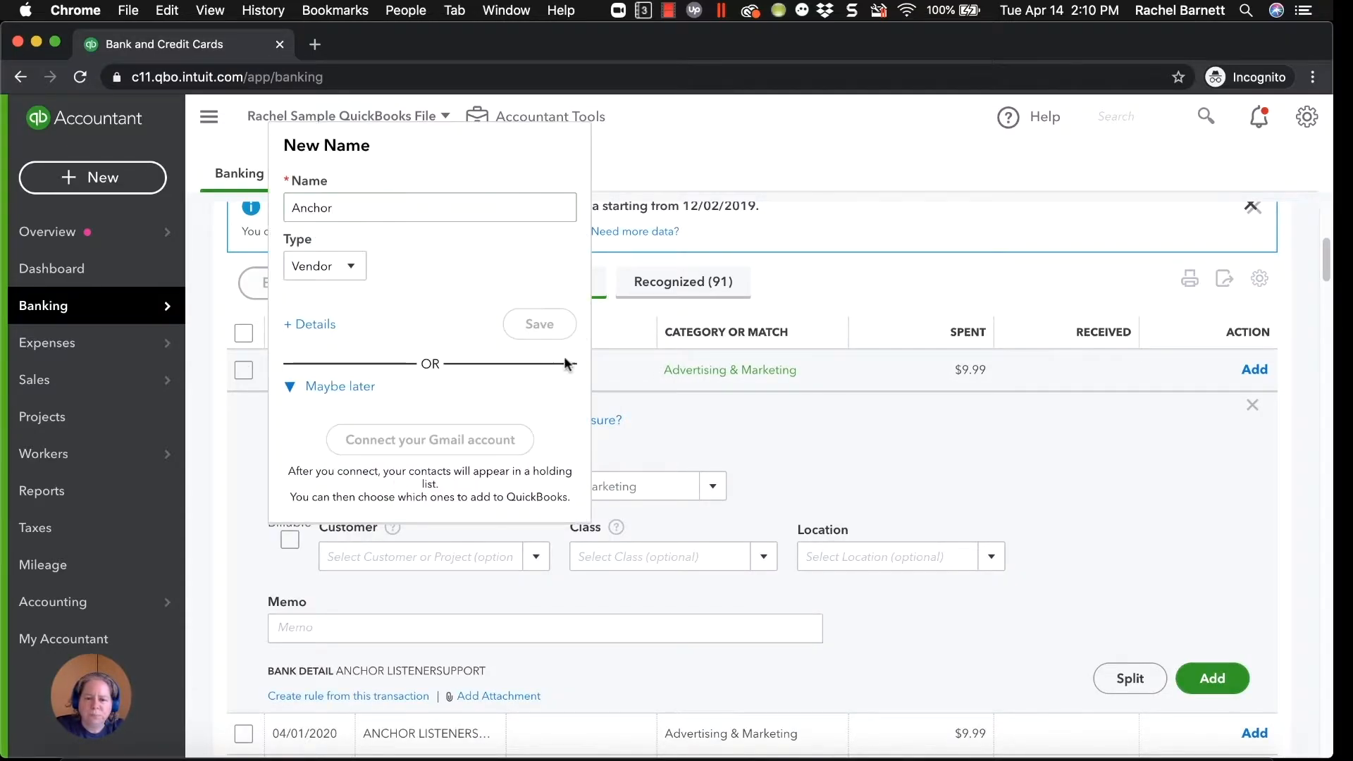
pyautogui.click(616, 491)
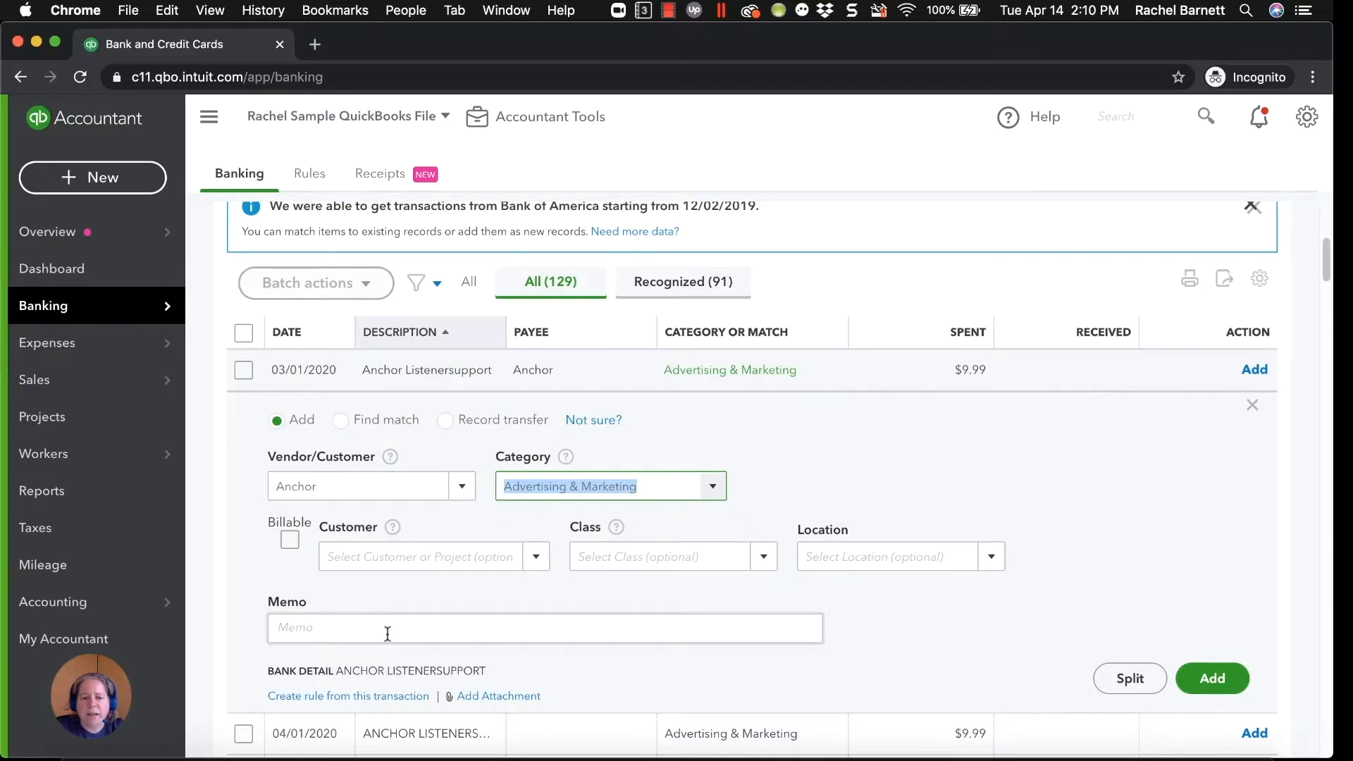
# Create a rule named Anchor from this transaction, removing the amount condition and matching on Bank text instead of Description.
pyautogui.scroll(-1, 406, 617)
pyautogui.click(338, 668)
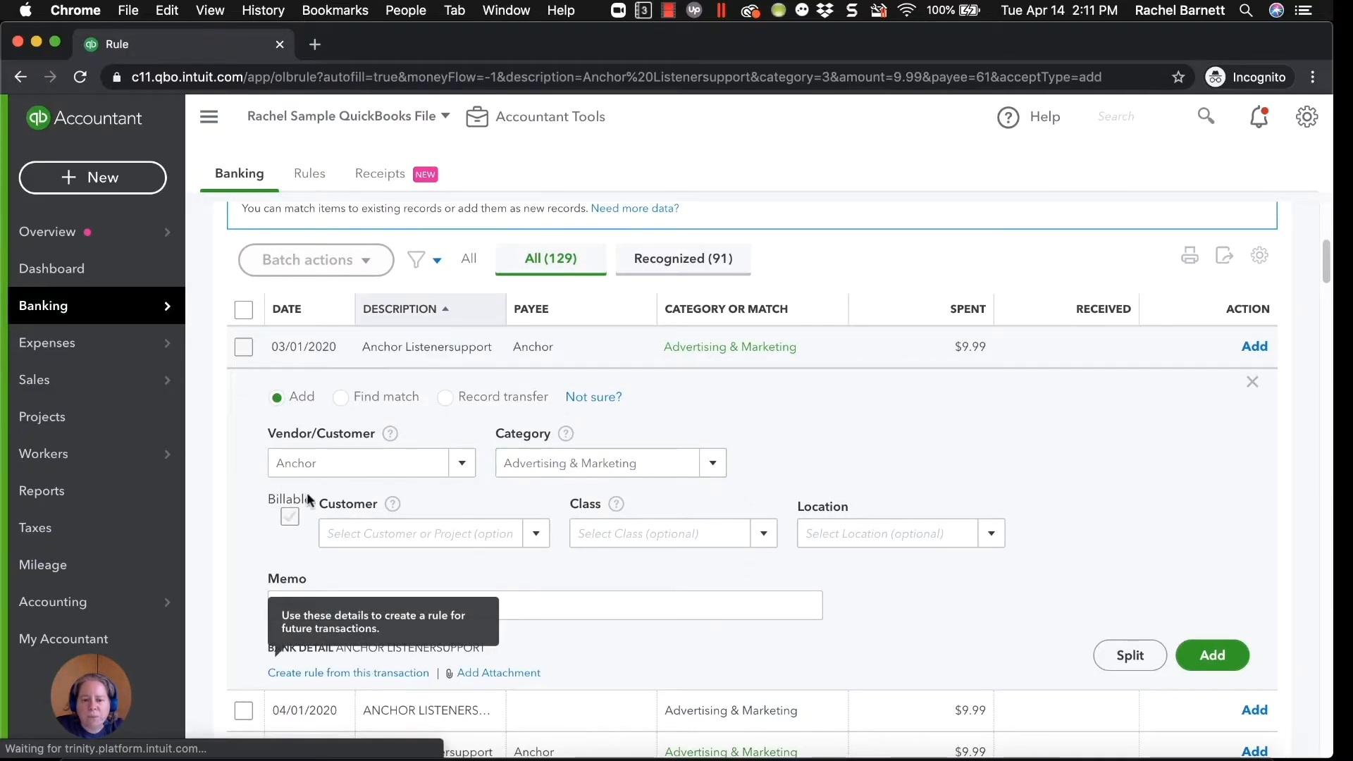
pyautogui.write('Anchor')
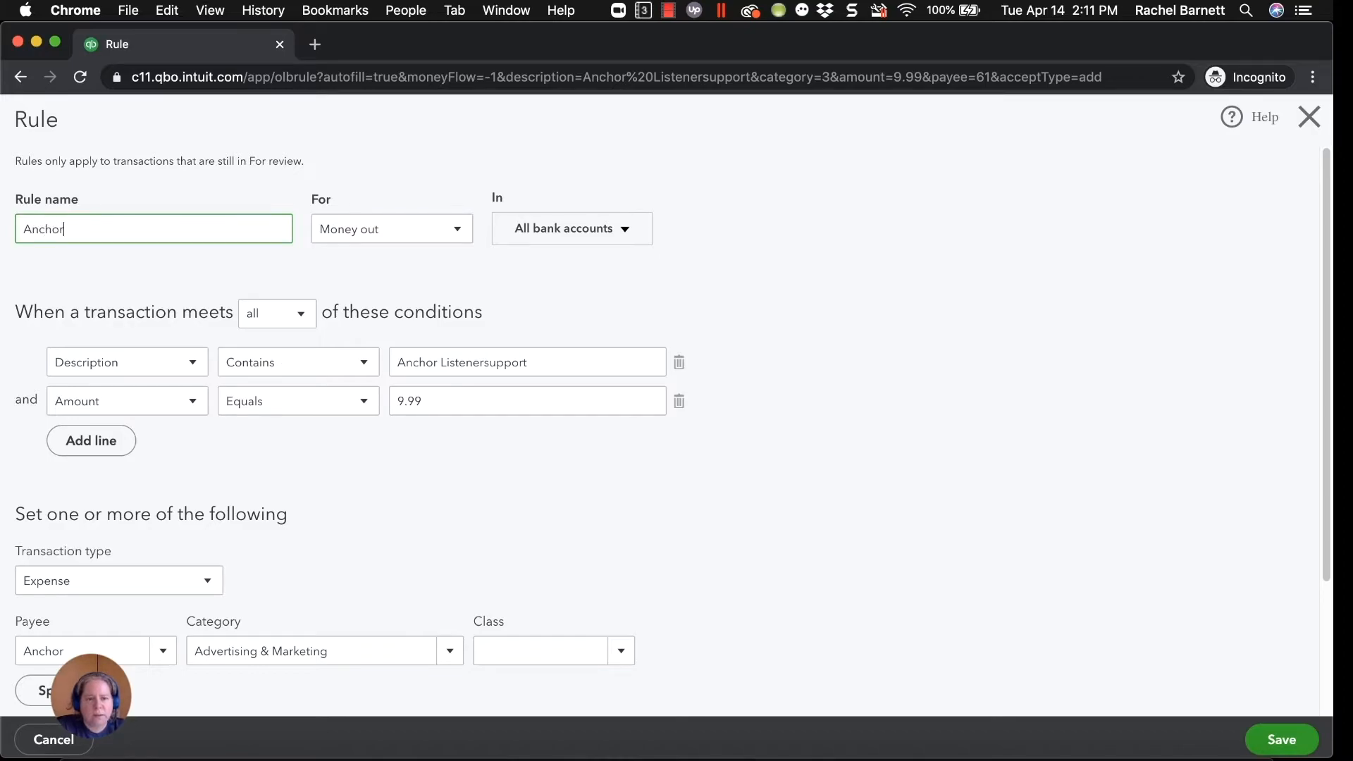
pyautogui.click(678, 400)
pyautogui.click(118, 372)
pyautogui.click(57, 396)
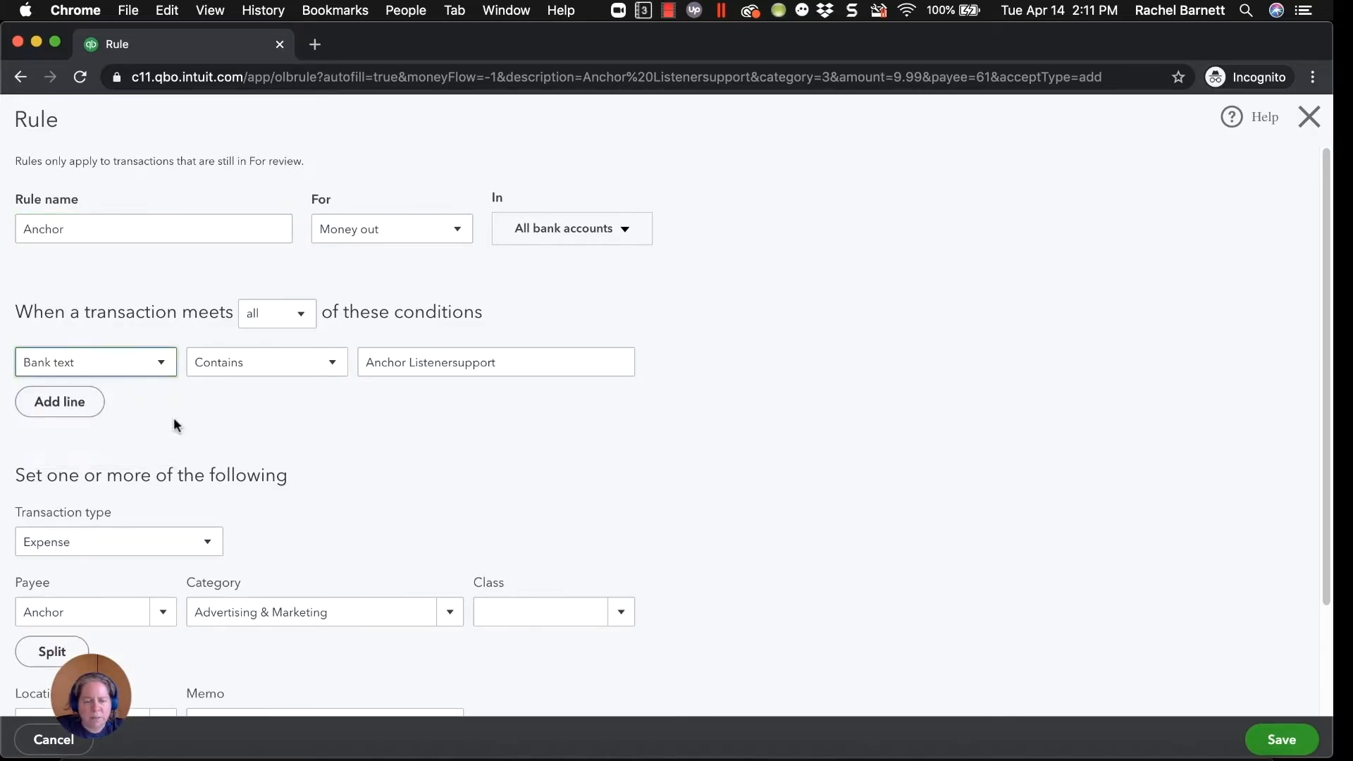
# Split the Anchor rule by percentage, giving 50% to Advertising & Marketing and 50% to a second line.
pyautogui.scroll(-3, 234, 430)
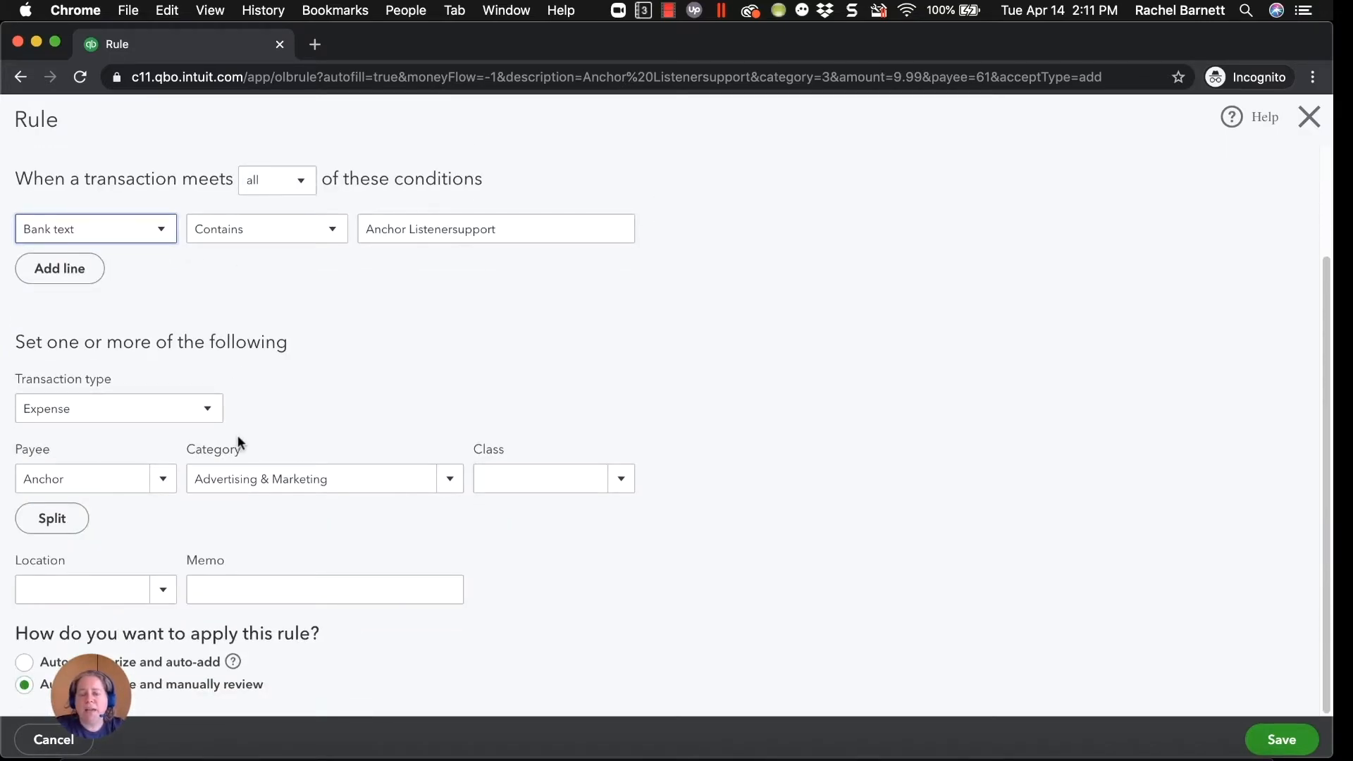
pyautogui.click(63, 521)
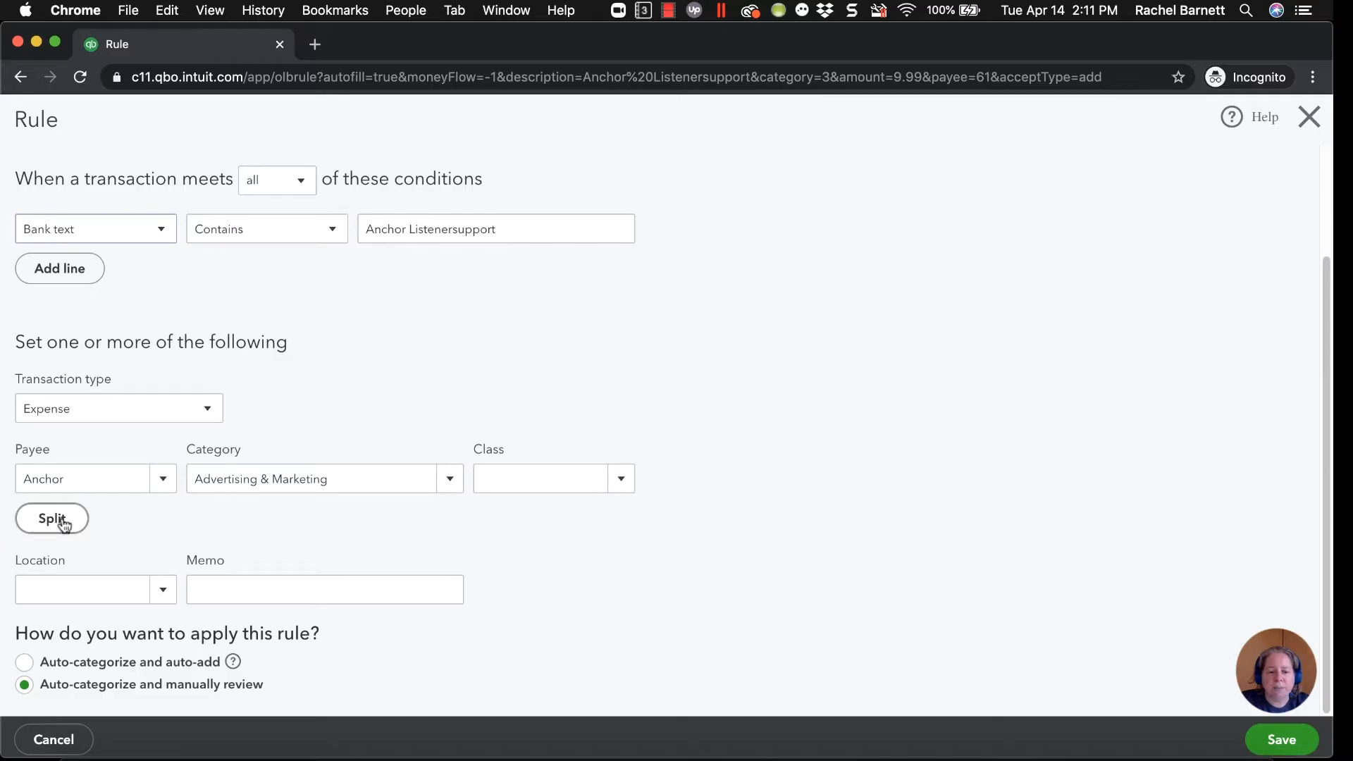
pyautogui.scroll(-3, 248, 525)
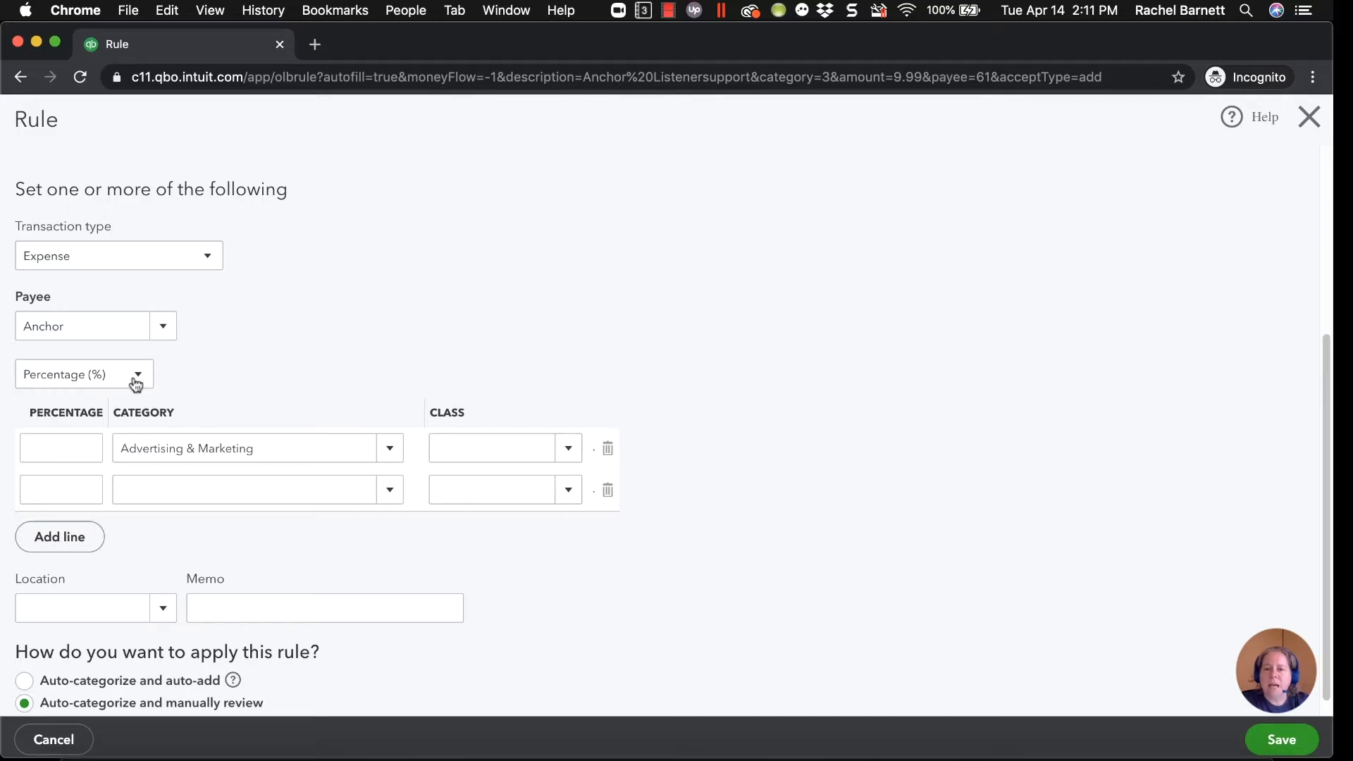
pyautogui.click(86, 323)
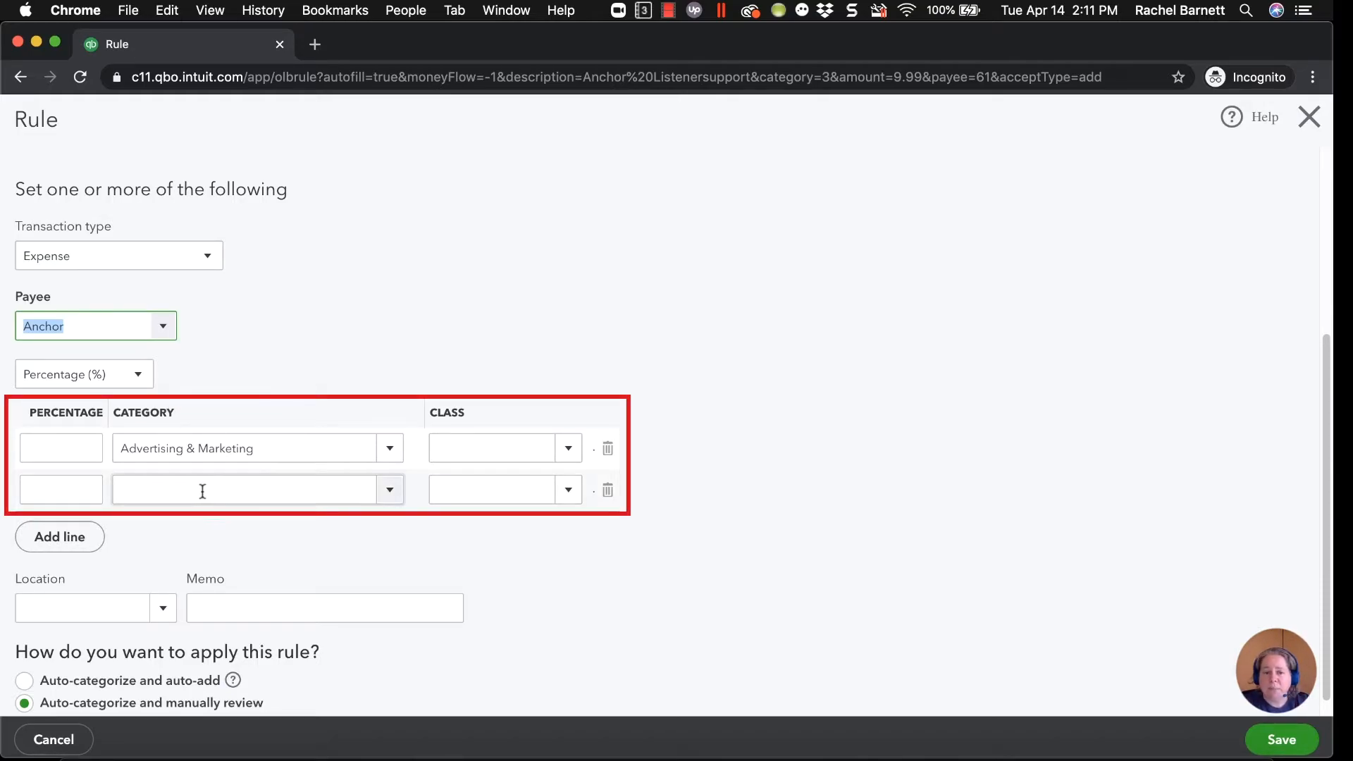
pyautogui.click(205, 449)
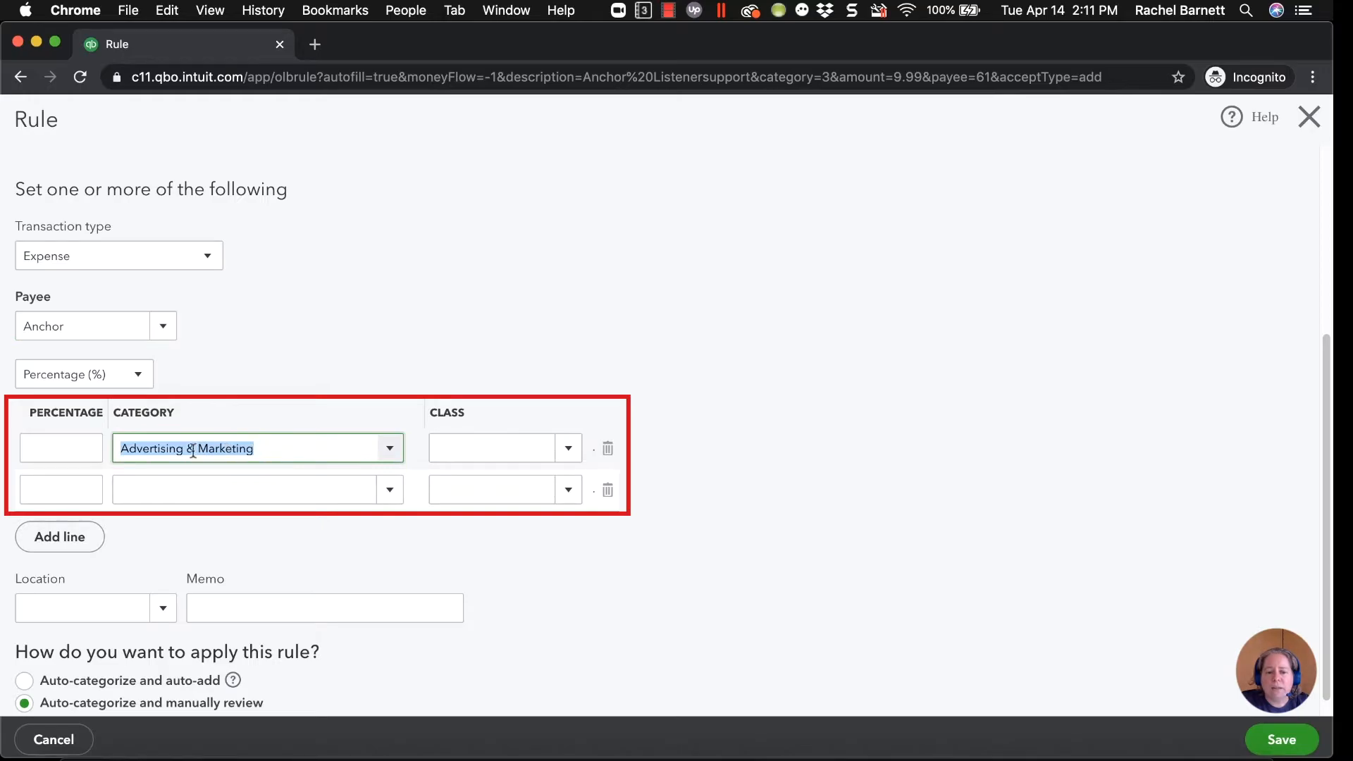
pyautogui.click(78, 449)
pyautogui.click(85, 486)
pyautogui.write('50')
pyautogui.press('Tab')
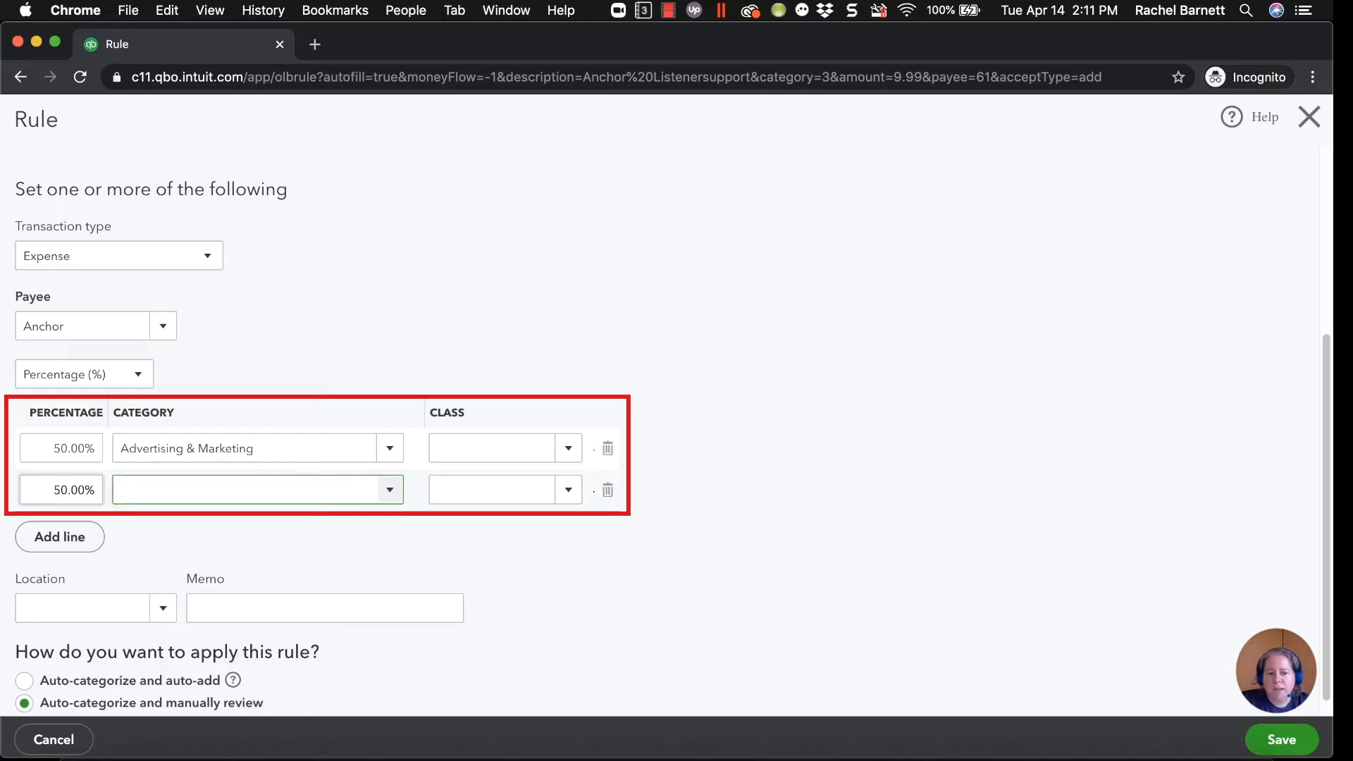
# Set the second split line's category to Gifts and save the Anchor rule.
pyautogui.write('Gift')
pyautogui.press('BackSpace')
pyautogui.press('BackSpace')
pyautogui.write('ifts')
pyautogui.moveTo(533, 569); pyautogui.dragTo(619, 568)
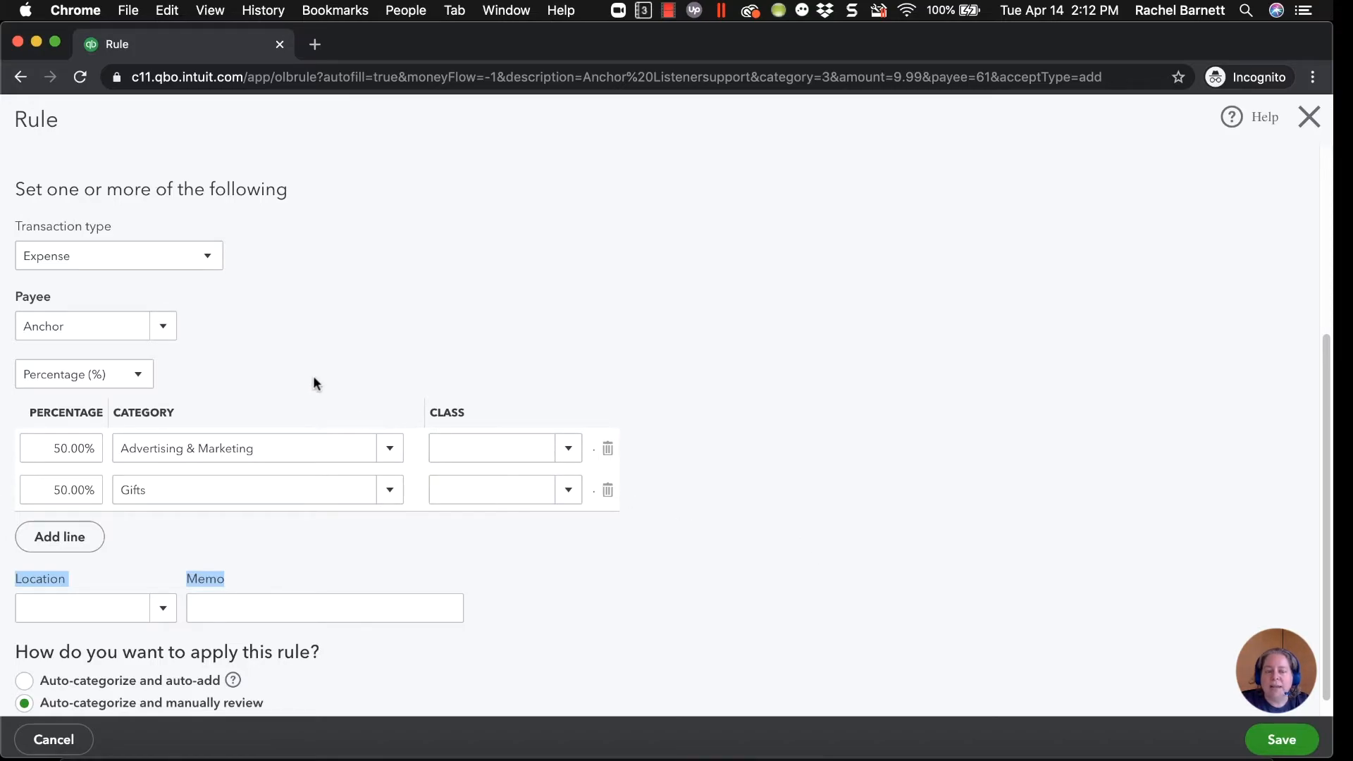
pyautogui.click(920, 561)
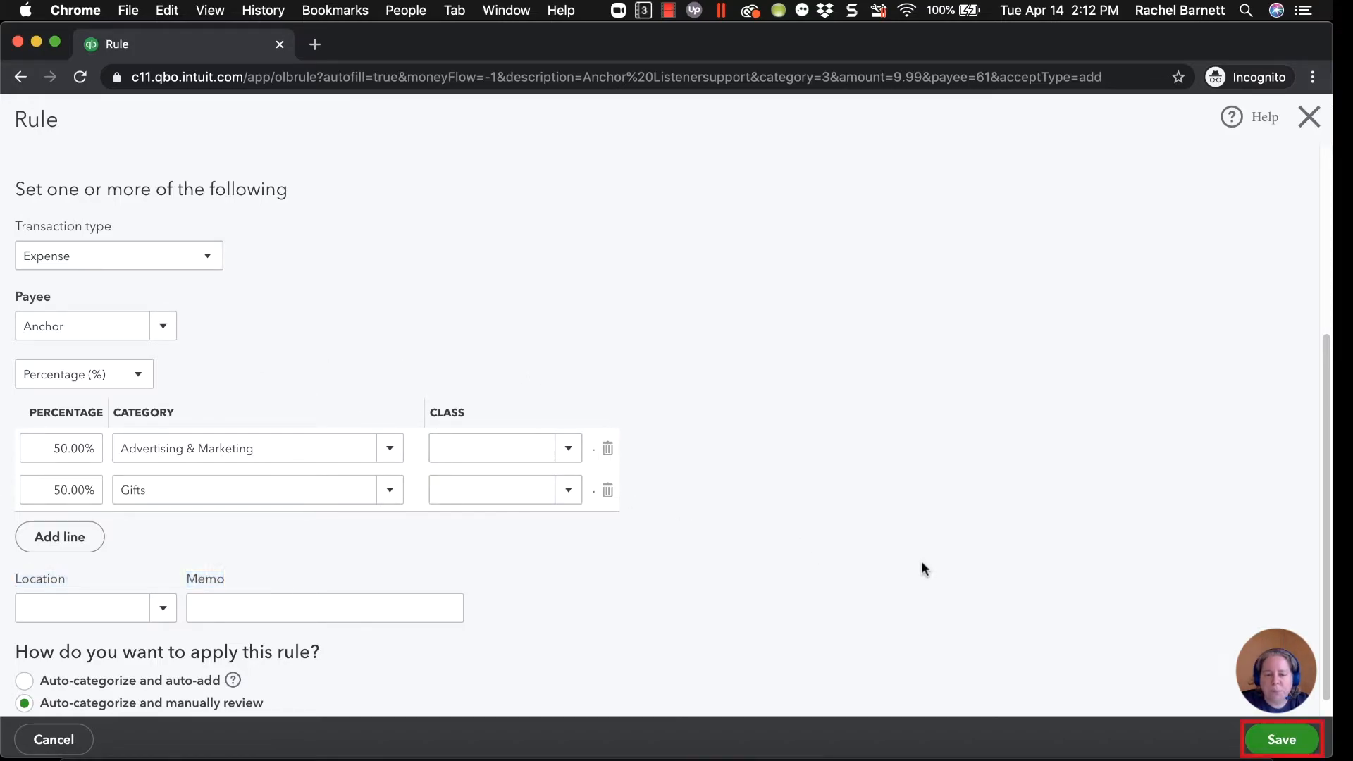
pyautogui.click(1299, 742)
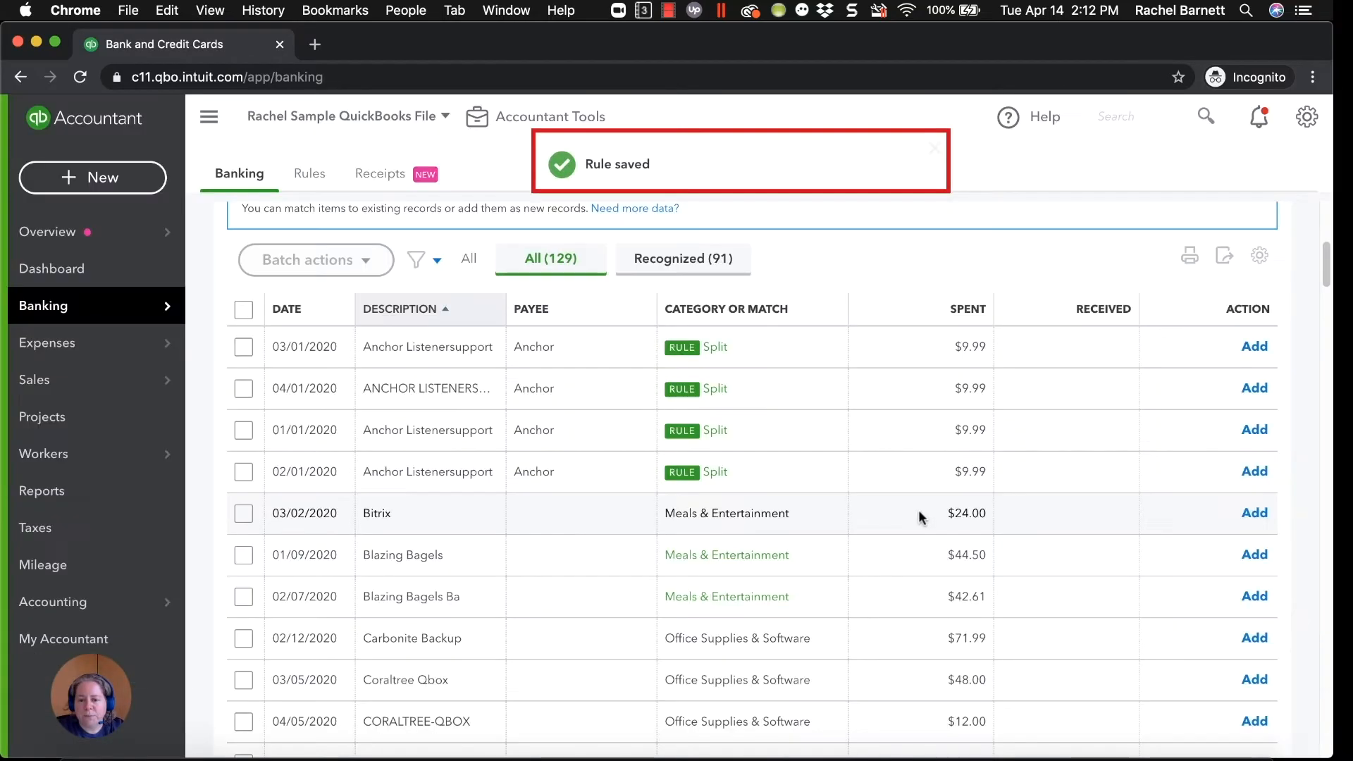
# Open the split of the 03/01/2020 Anchor transaction, examine how its amounts are divided, and close it without changes.
pyautogui.click(775, 349)
pyautogui.click(1116, 476)
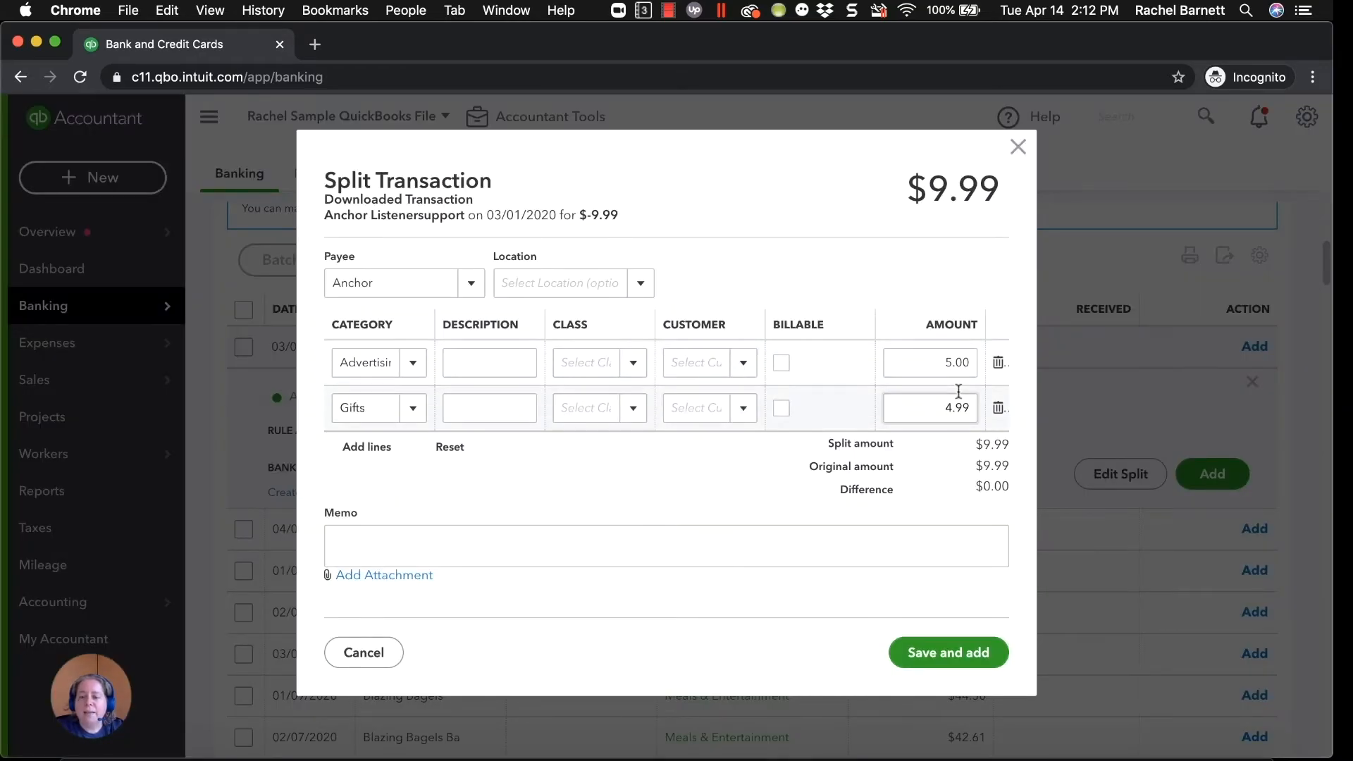
pyautogui.click(928, 362)
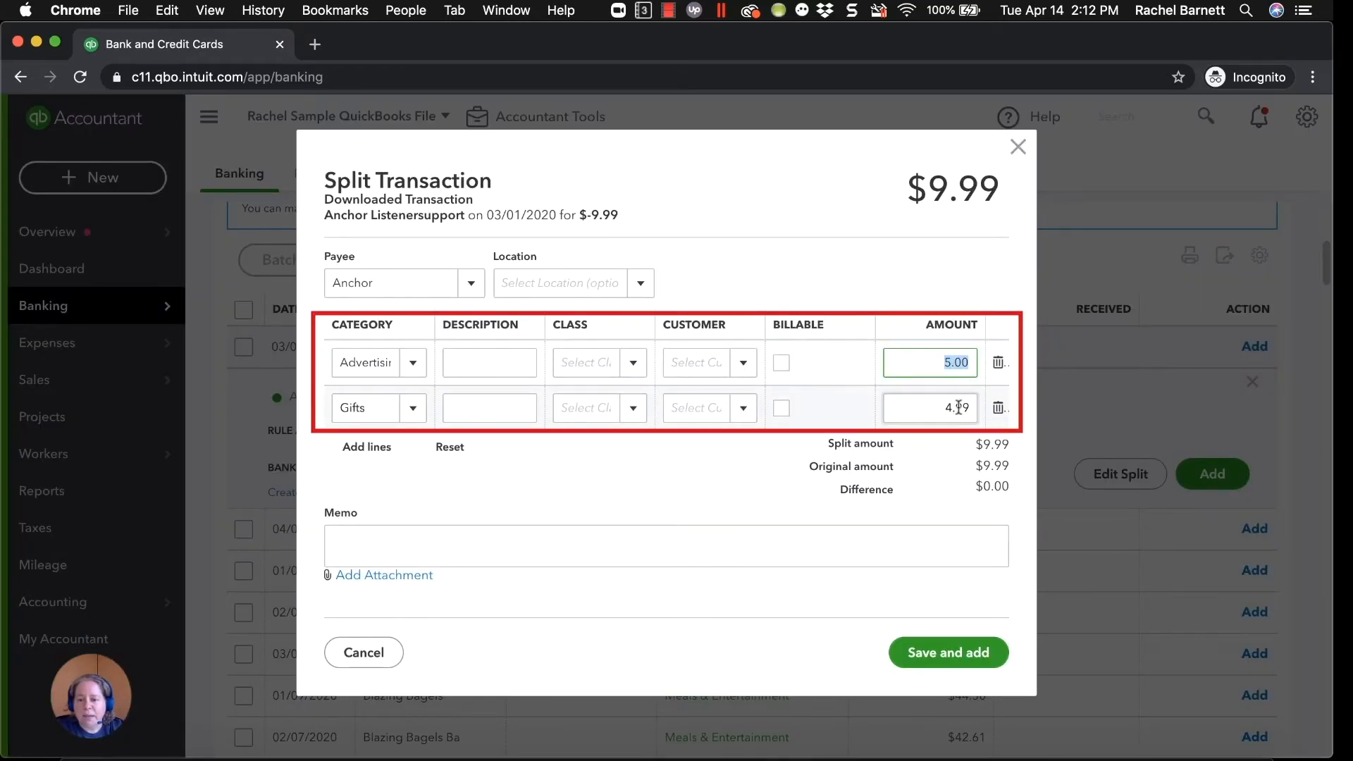
pyautogui.click(930, 408)
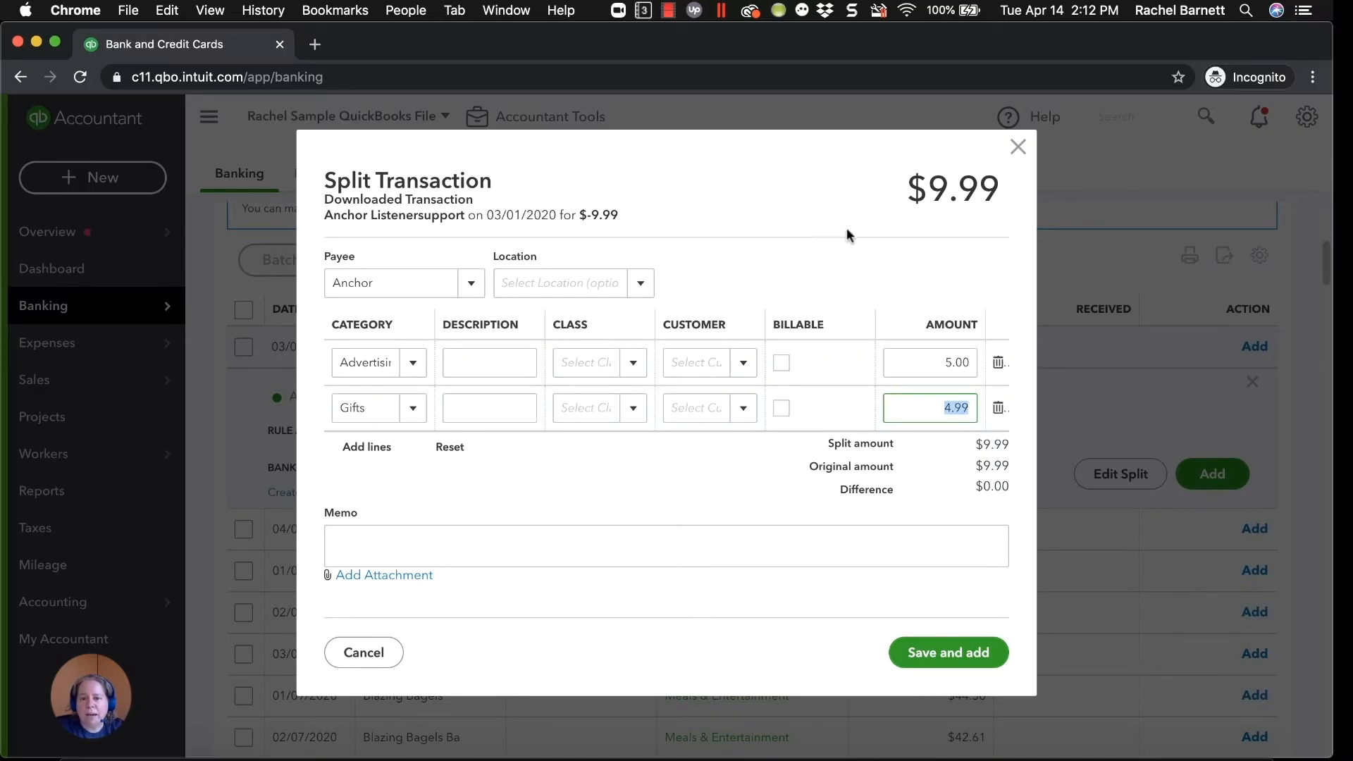
pyautogui.click(1014, 148)
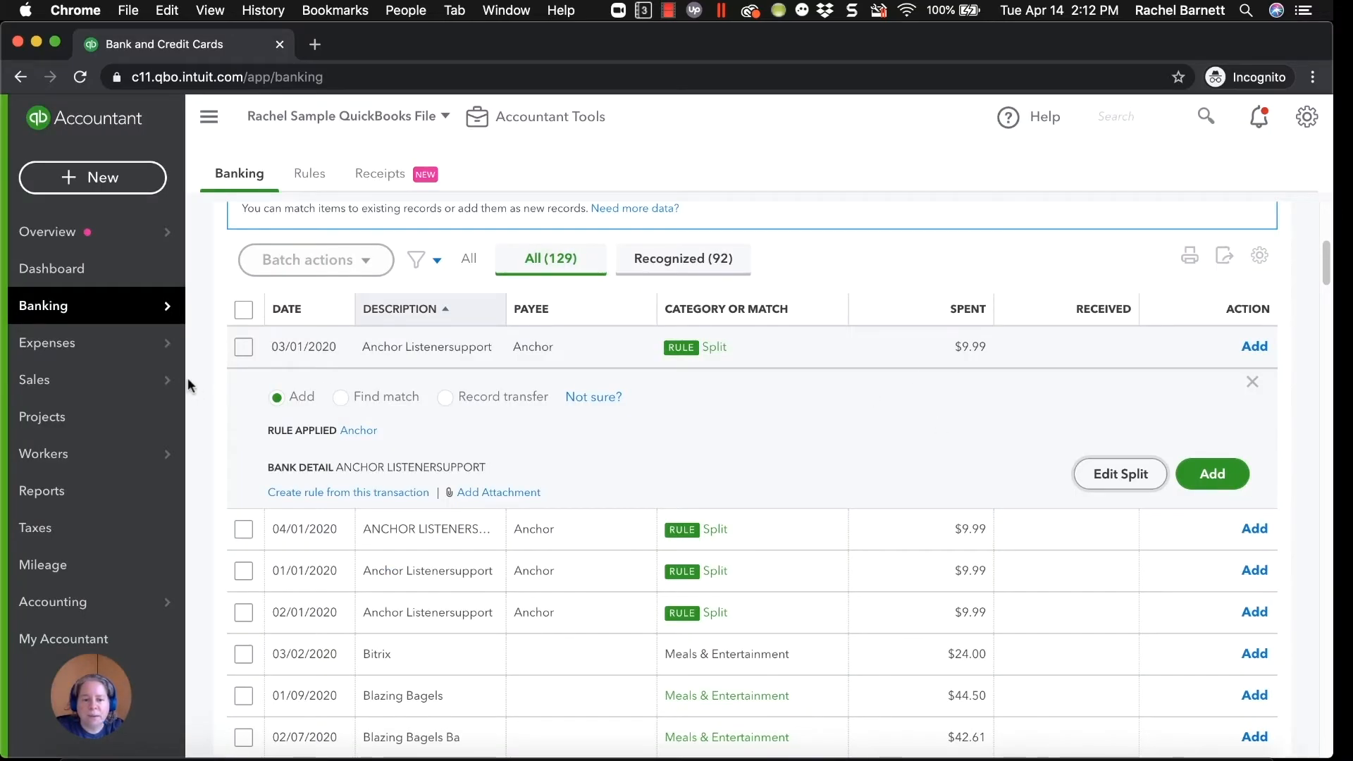
# Select the four Anchor Listenersupport transactions and accept them as a batch.
pyautogui.click(244, 346)
pyautogui.click(243, 611)
pyautogui.click(243, 571)
pyautogui.click(243, 529)
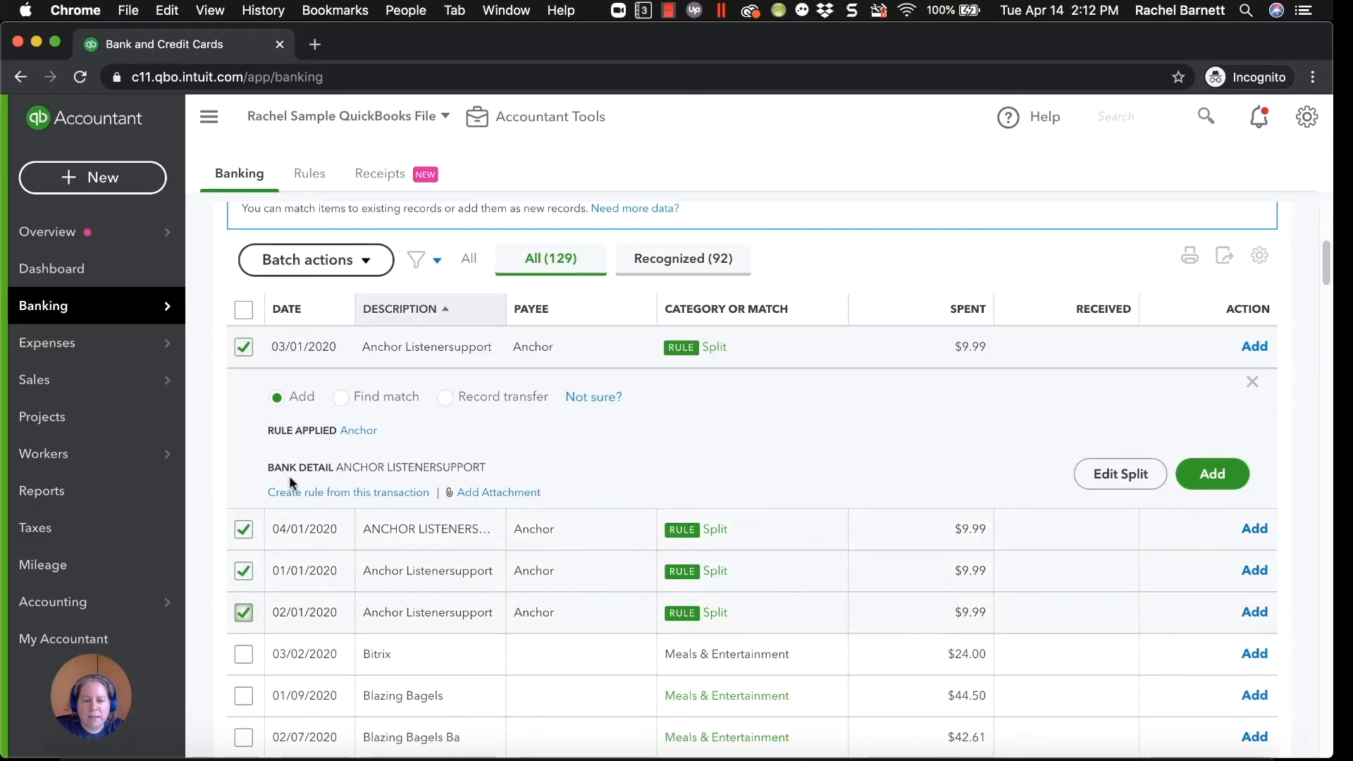
pyautogui.click(331, 265)
pyautogui.click(335, 297)
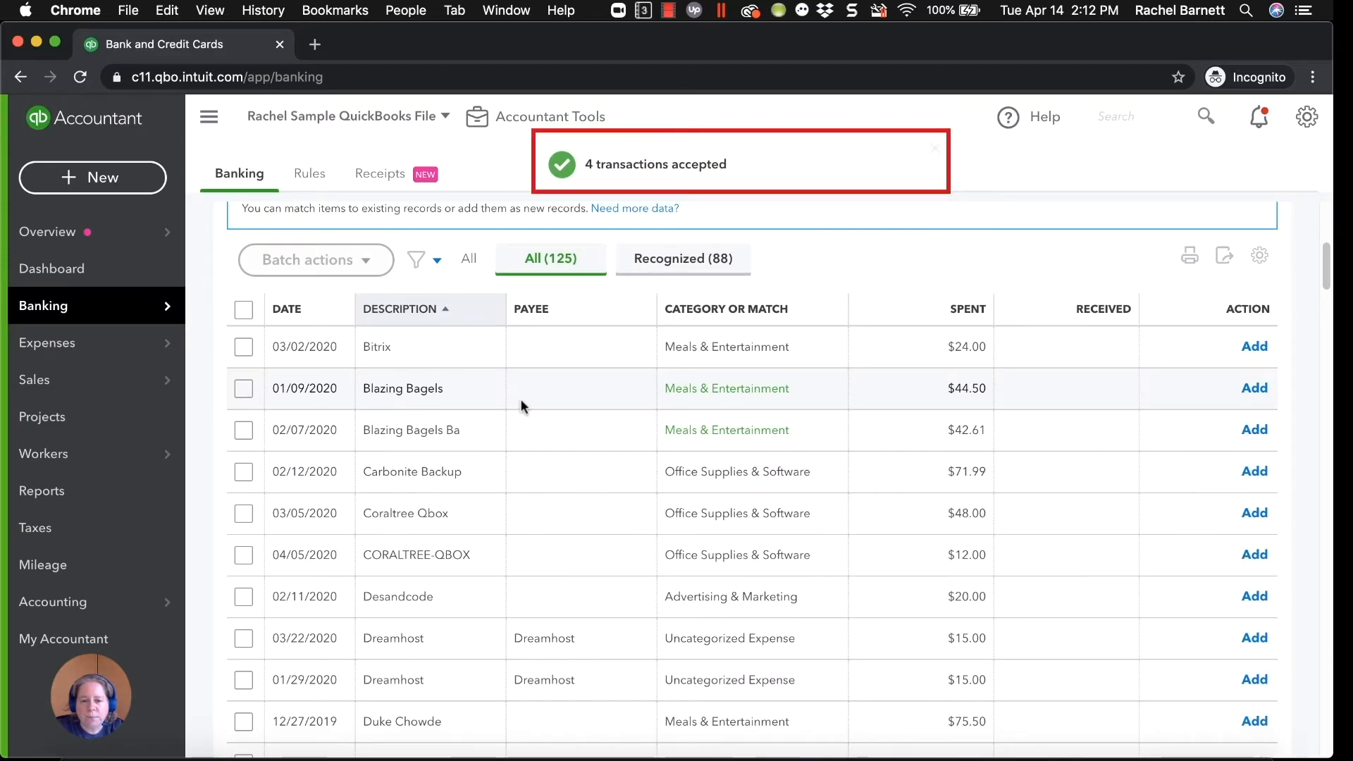
# Add Blazing Bagels as a new vendor and assign it to the 01/09/2020 Blazing Bagels transaction.
pyautogui.click(512, 401)
pyautogui.click(403, 497)
pyautogui.write('B;')
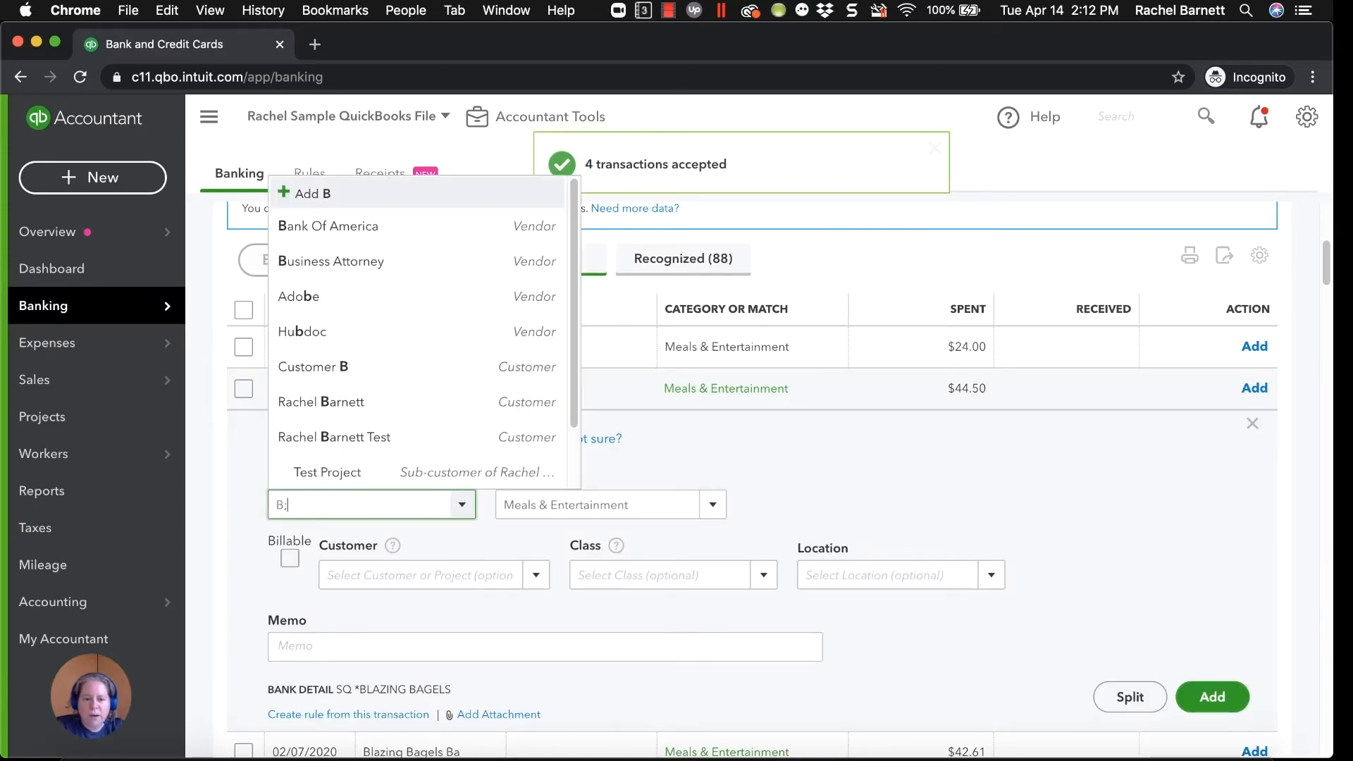
pyautogui.write('lazing Bagels')
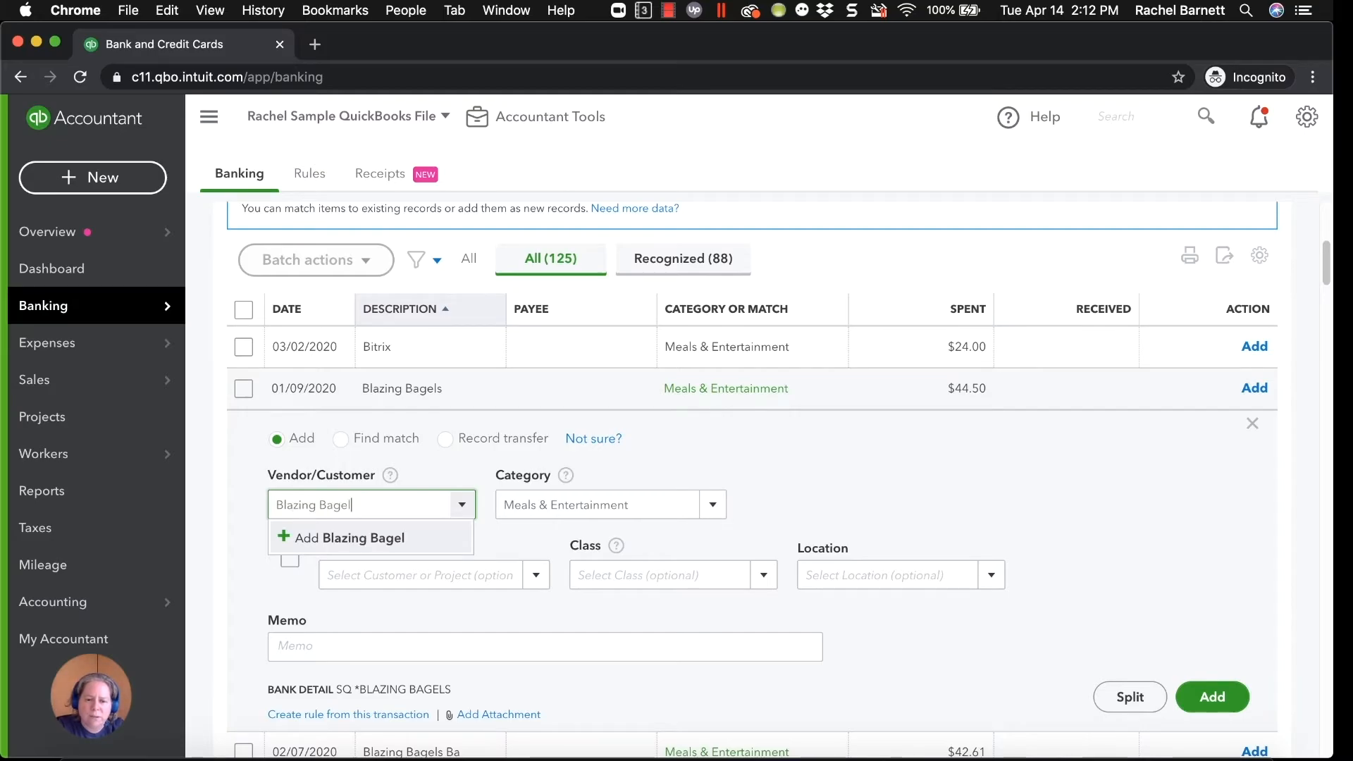
pyautogui.press('Return')
pyautogui.click(548, 342)
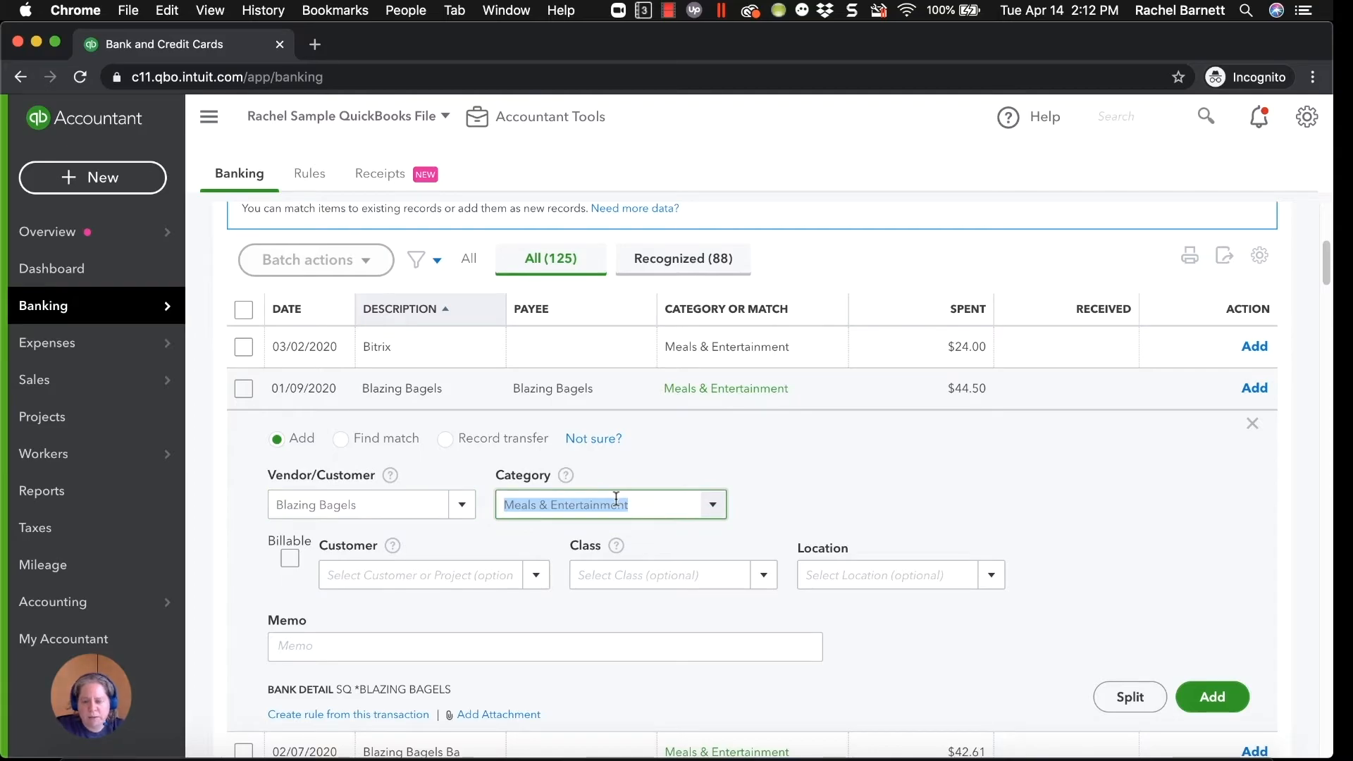
# Create and save a rule named Bagels from this transaction, matching only on Bank text containing Blazing Bagels, without the amount condition.
pyautogui.click(339, 714)
pyautogui.click(232, 224)
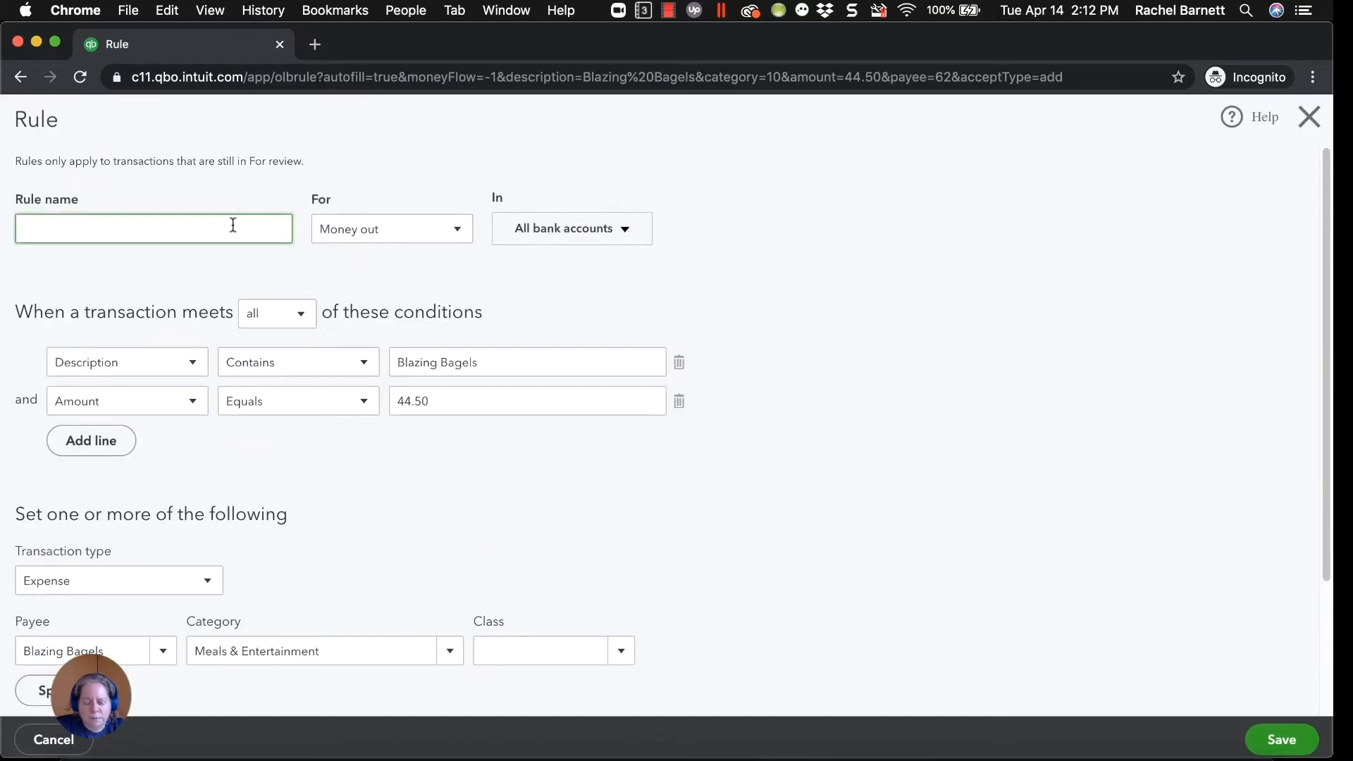
pyautogui.write('Bagels')
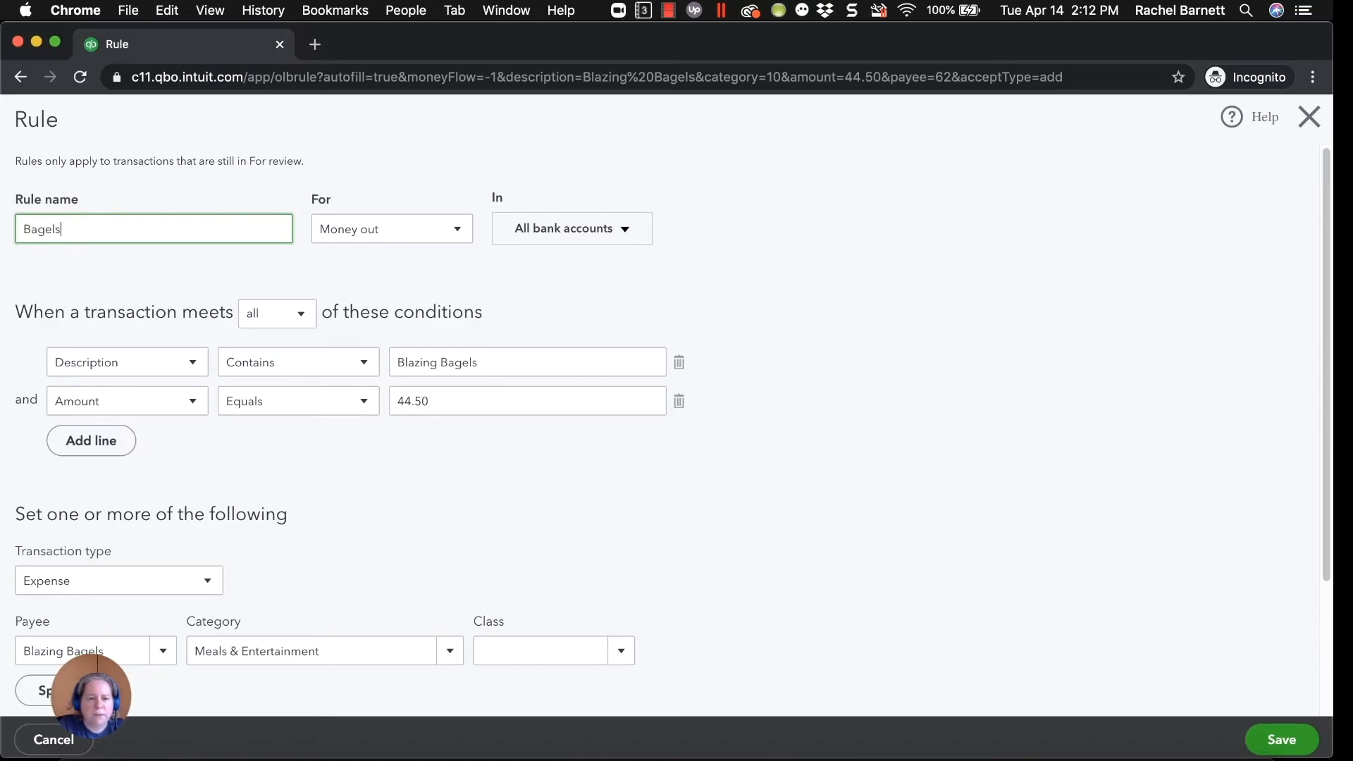
pyautogui.click(679, 401)
pyautogui.click(126, 378)
pyautogui.click(84, 396)
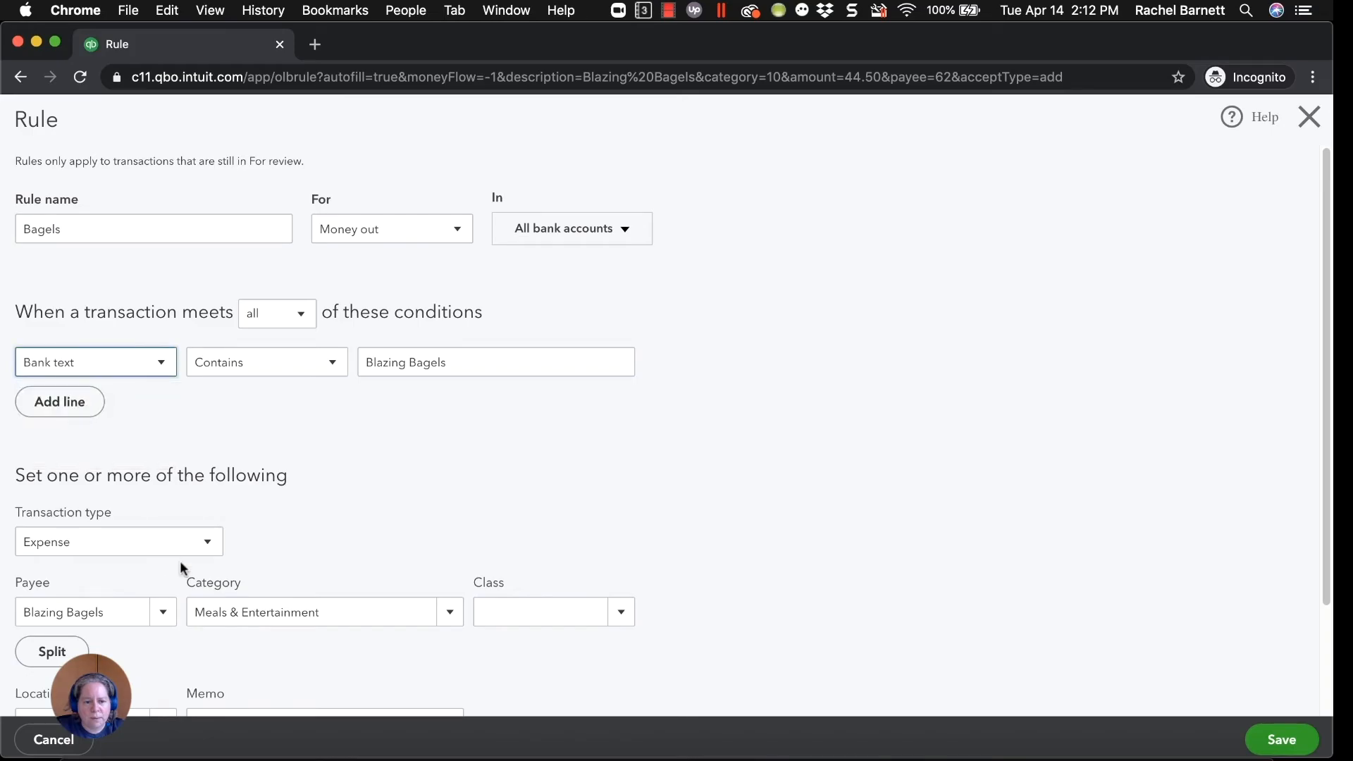
pyautogui.scroll(-1, 166, 619)
pyautogui.scroll(-2, 413, 568)
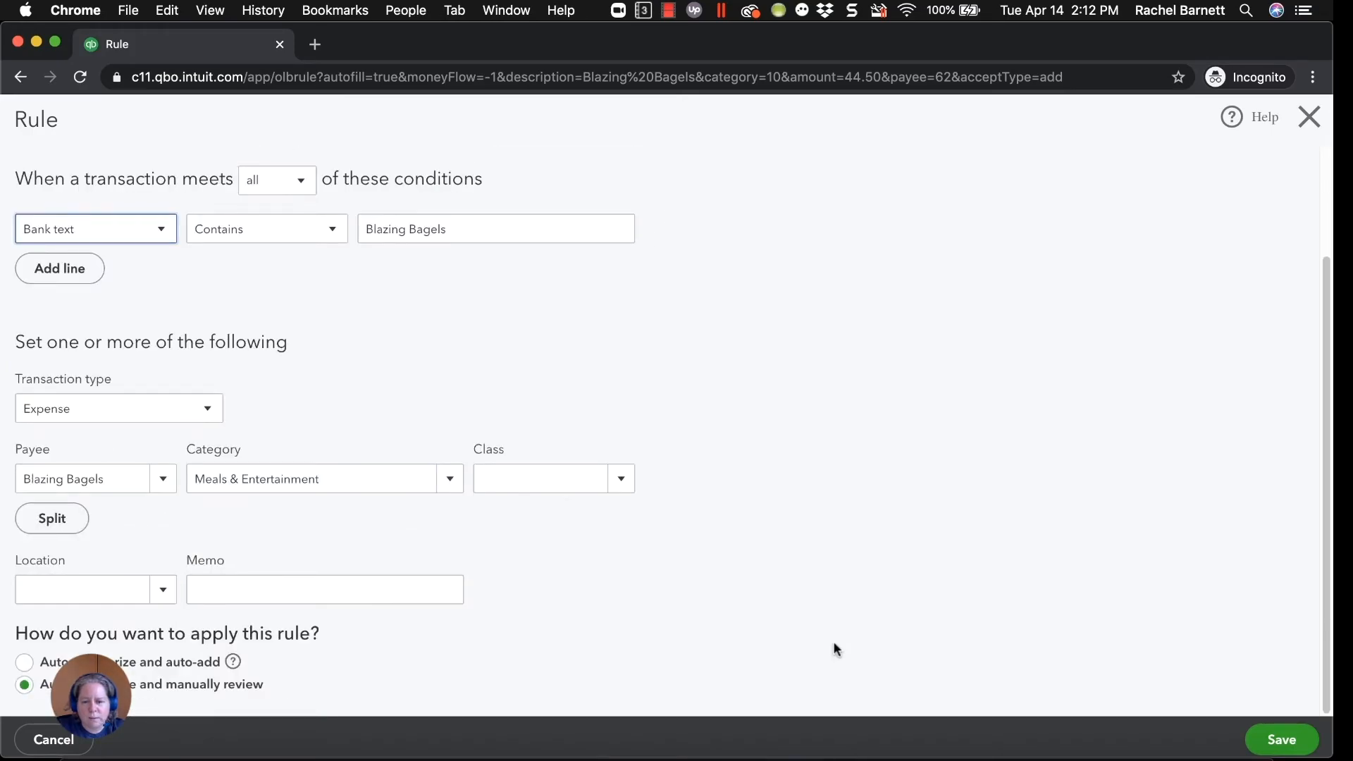
pyautogui.click(1301, 738)
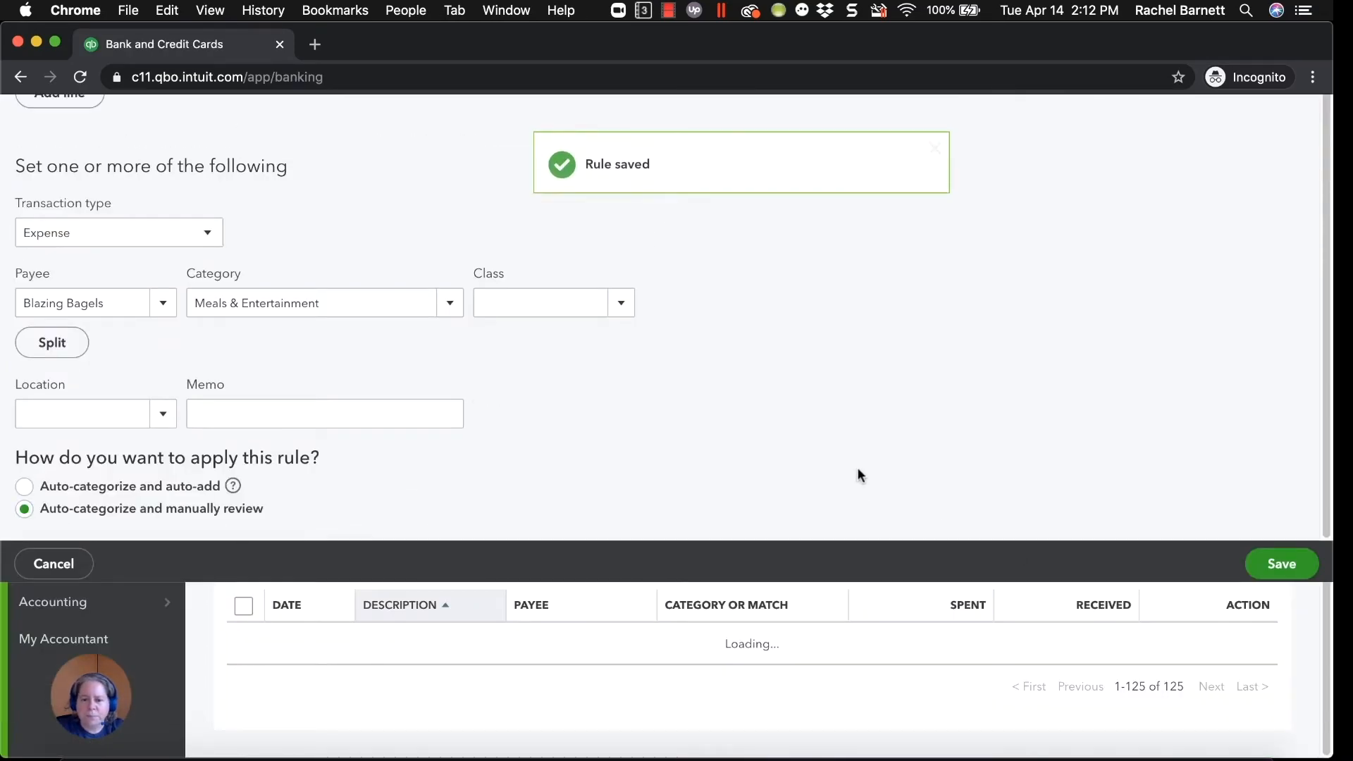
# Look through the For Review transactions after the Bagels rule, and limit the list to Recognized transactions.
pyautogui.scroll(1, 813, 466)
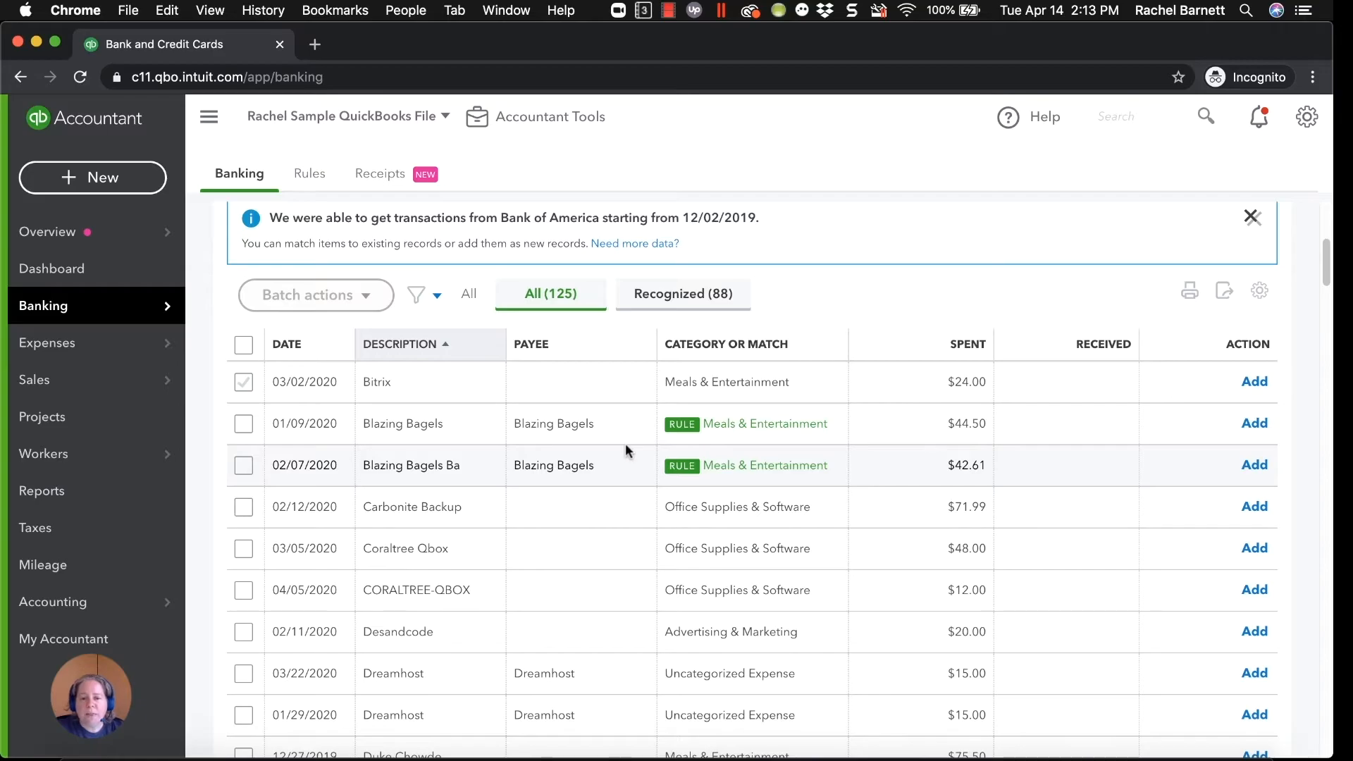
pyautogui.scroll(-5, 638, 511)
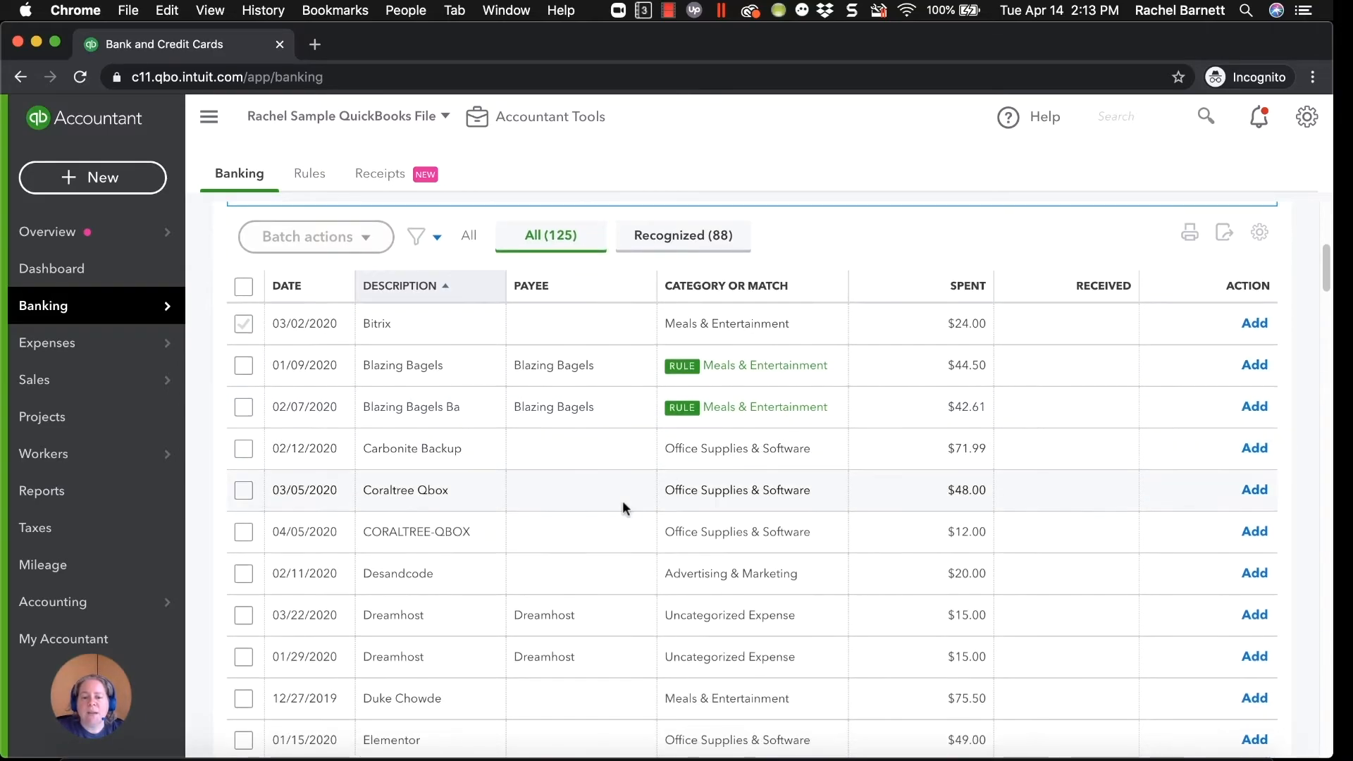
pyautogui.scroll(-5, 886, 651)
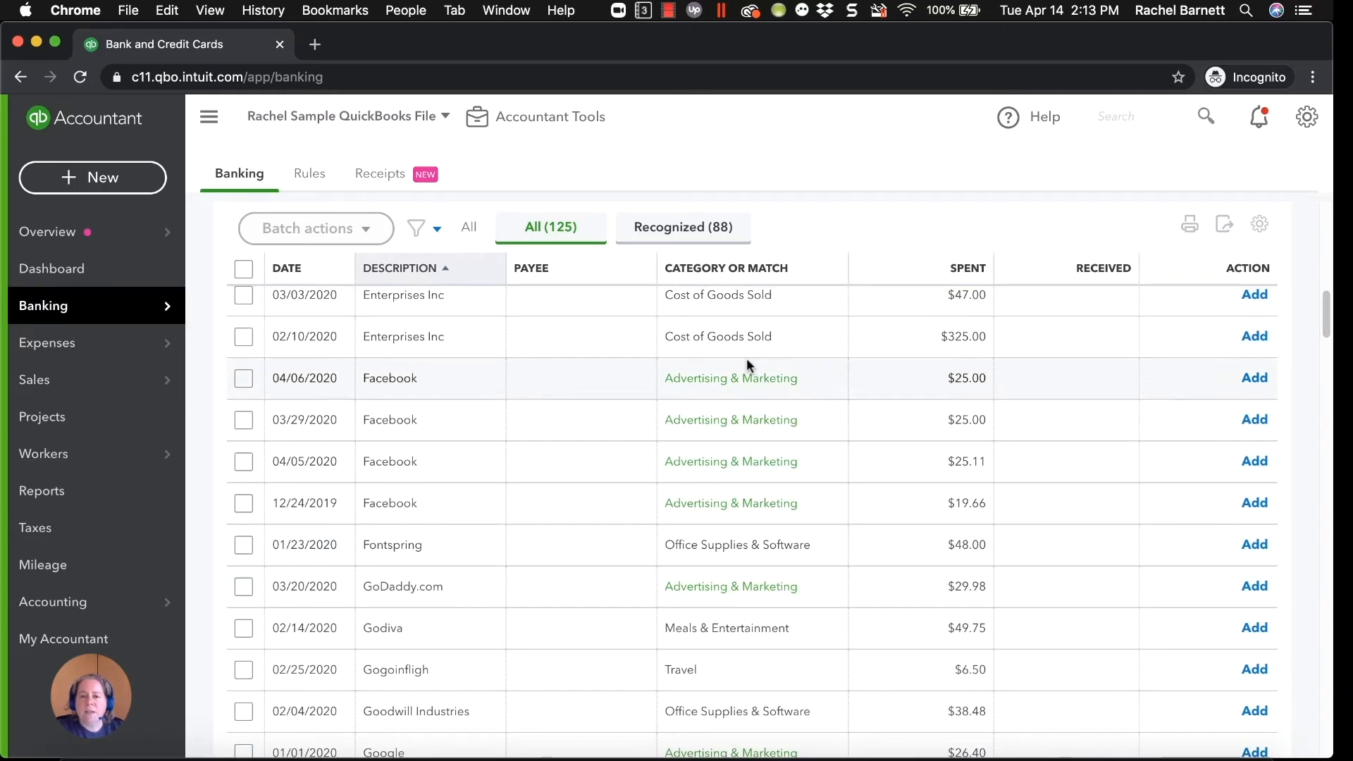
pyautogui.scroll(10, 746, 362)
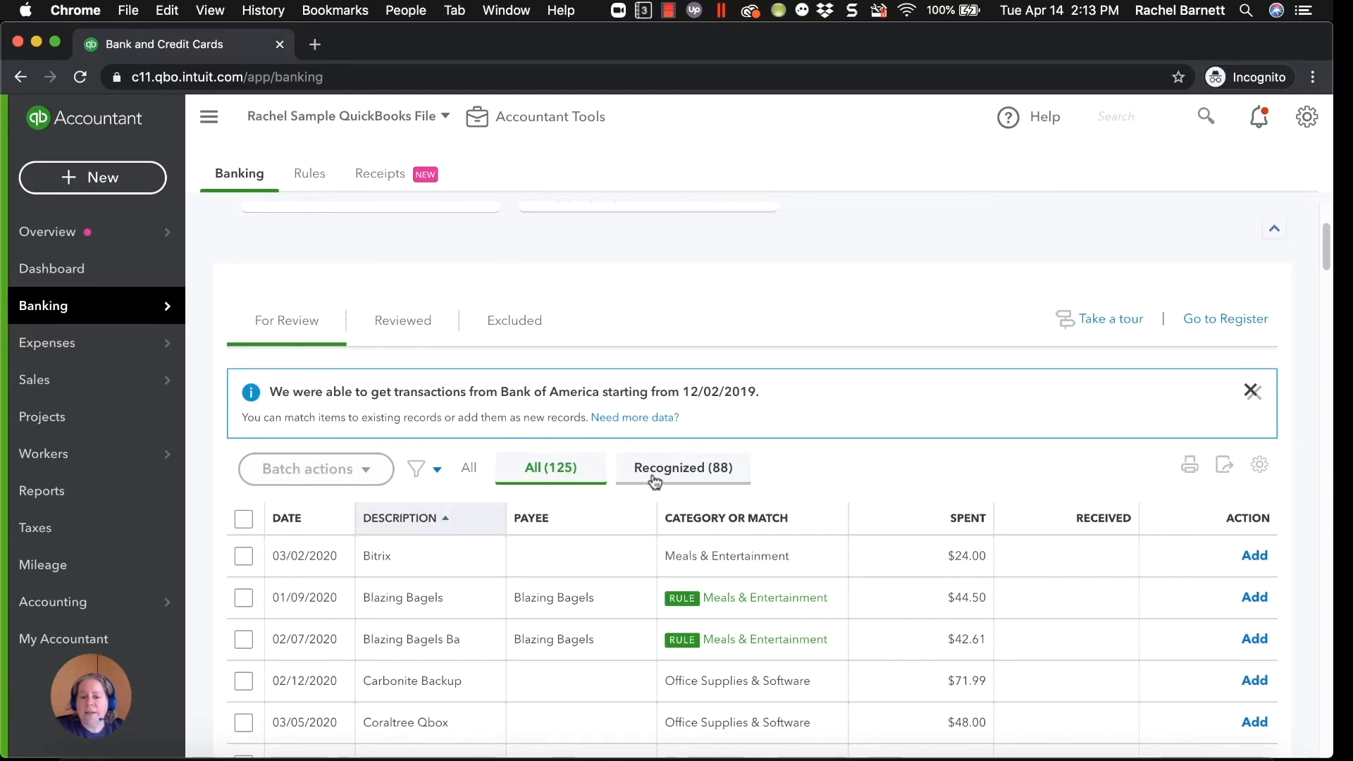
pyautogui.click(682, 469)
pyautogui.scroll(-2, 704, 469)
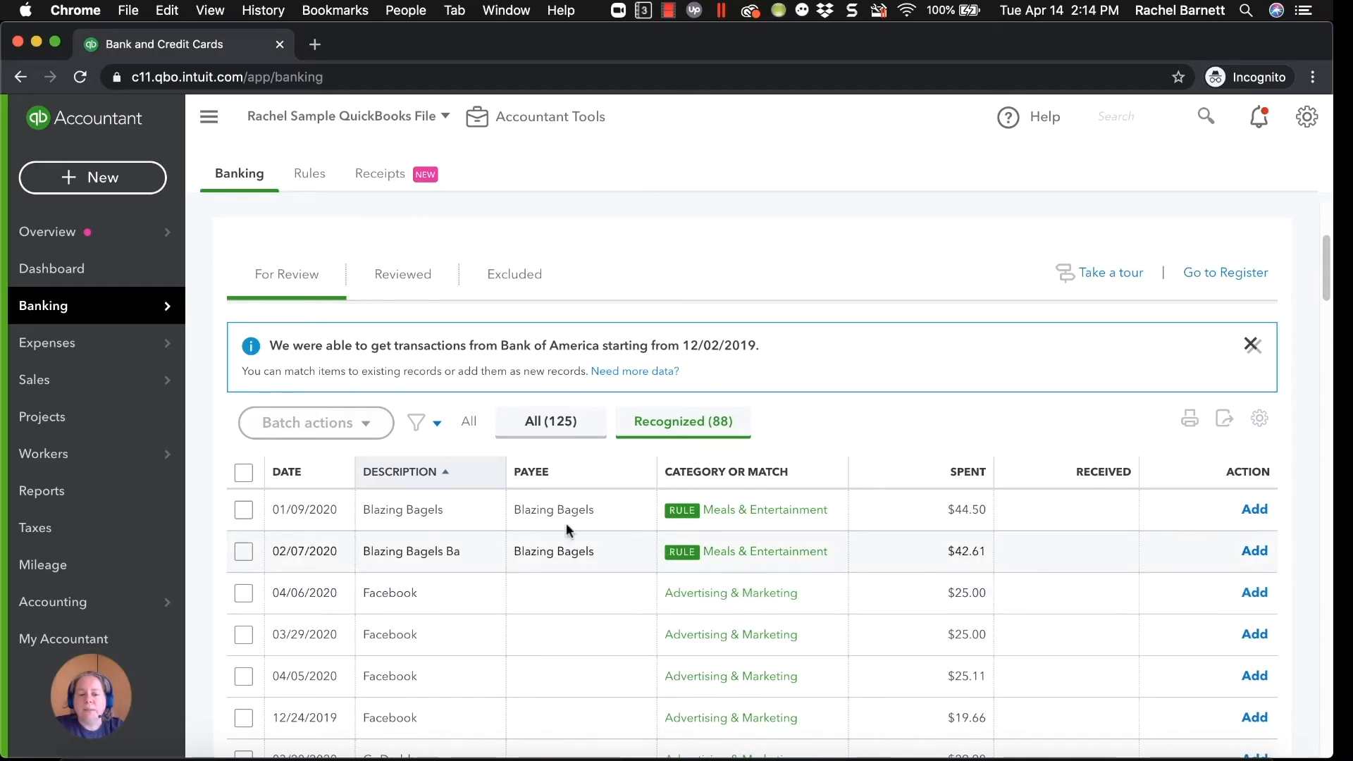
# Sort the Recognized transactions by payee, by category or match, and by description.
pyautogui.click(530, 473)
pyautogui.click(727, 470)
pyautogui.click(401, 471)
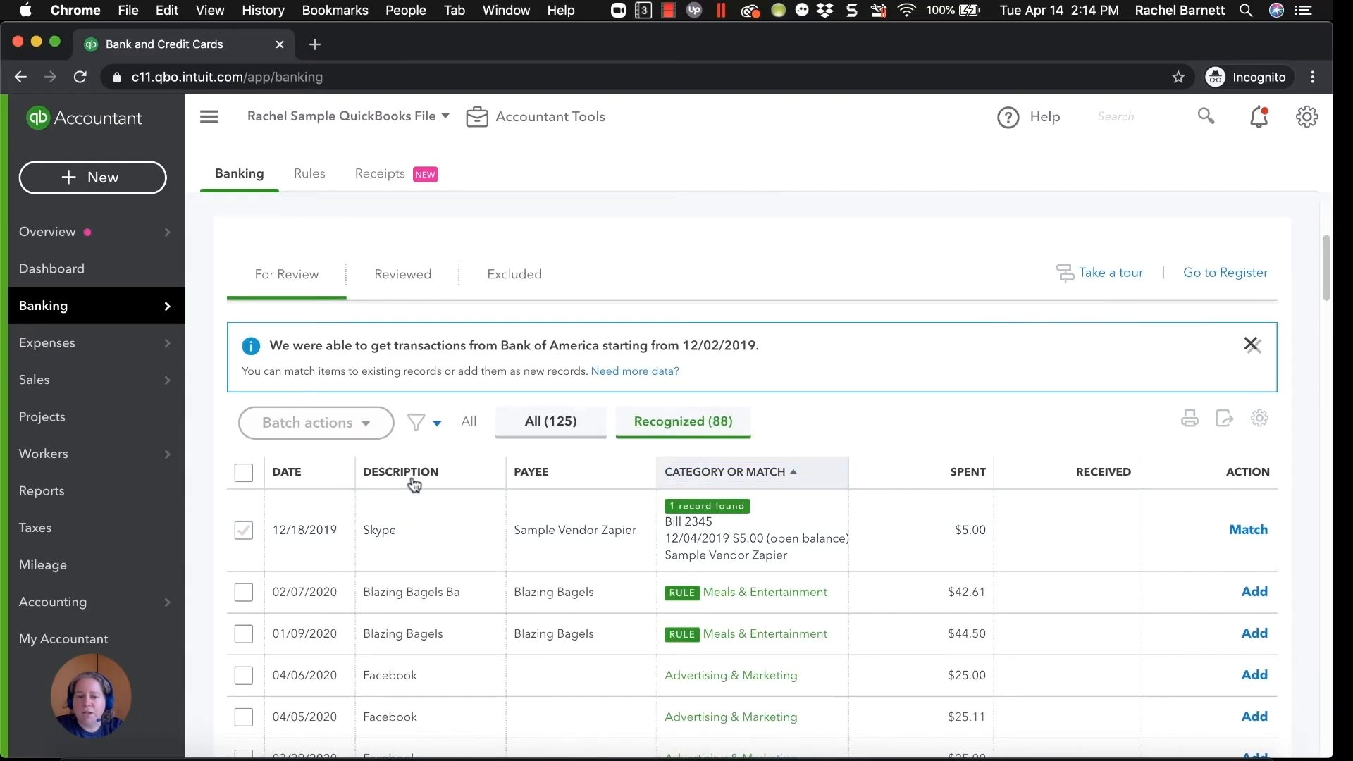
# Review the Recognized transactions of the B of A credit card, select all of them and accept them as a batch.
pyautogui.scroll(-20, 663, 555)
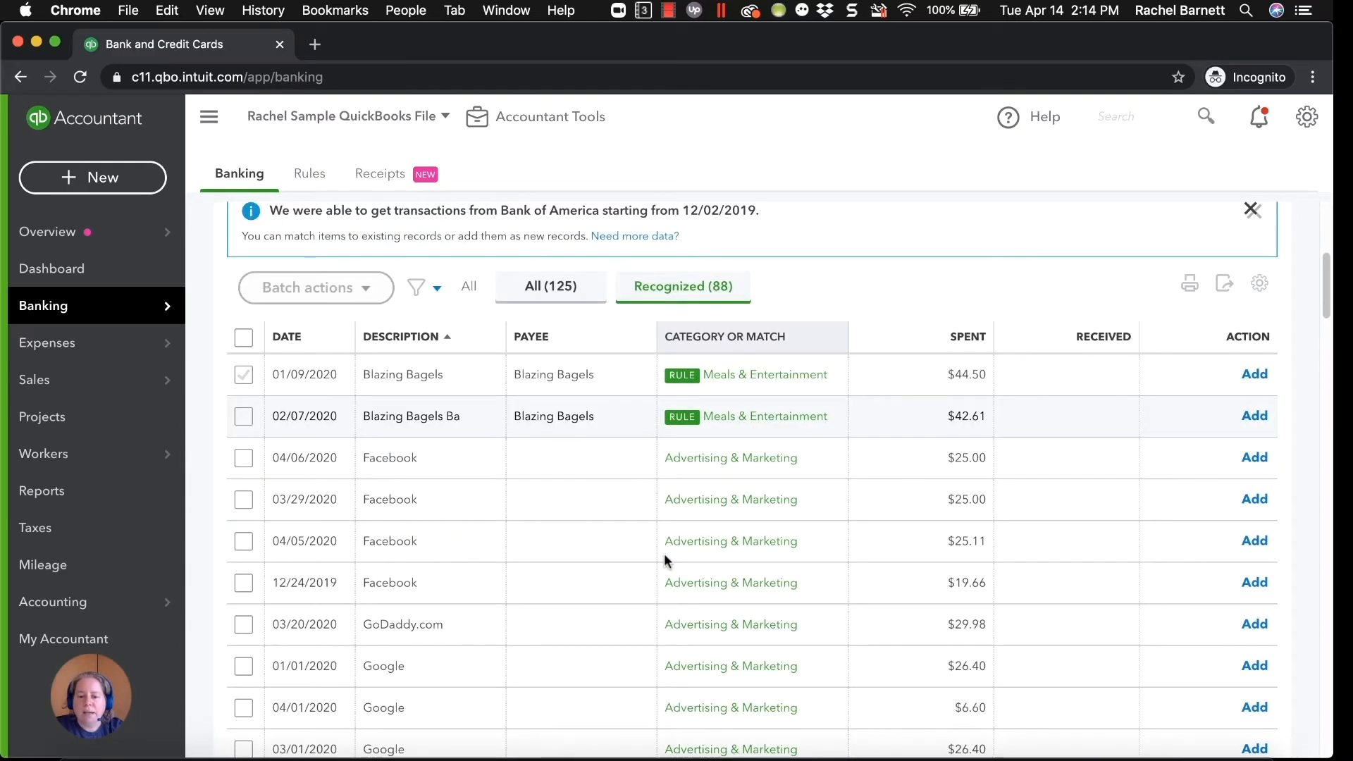
pyautogui.scroll(-15, 664, 557)
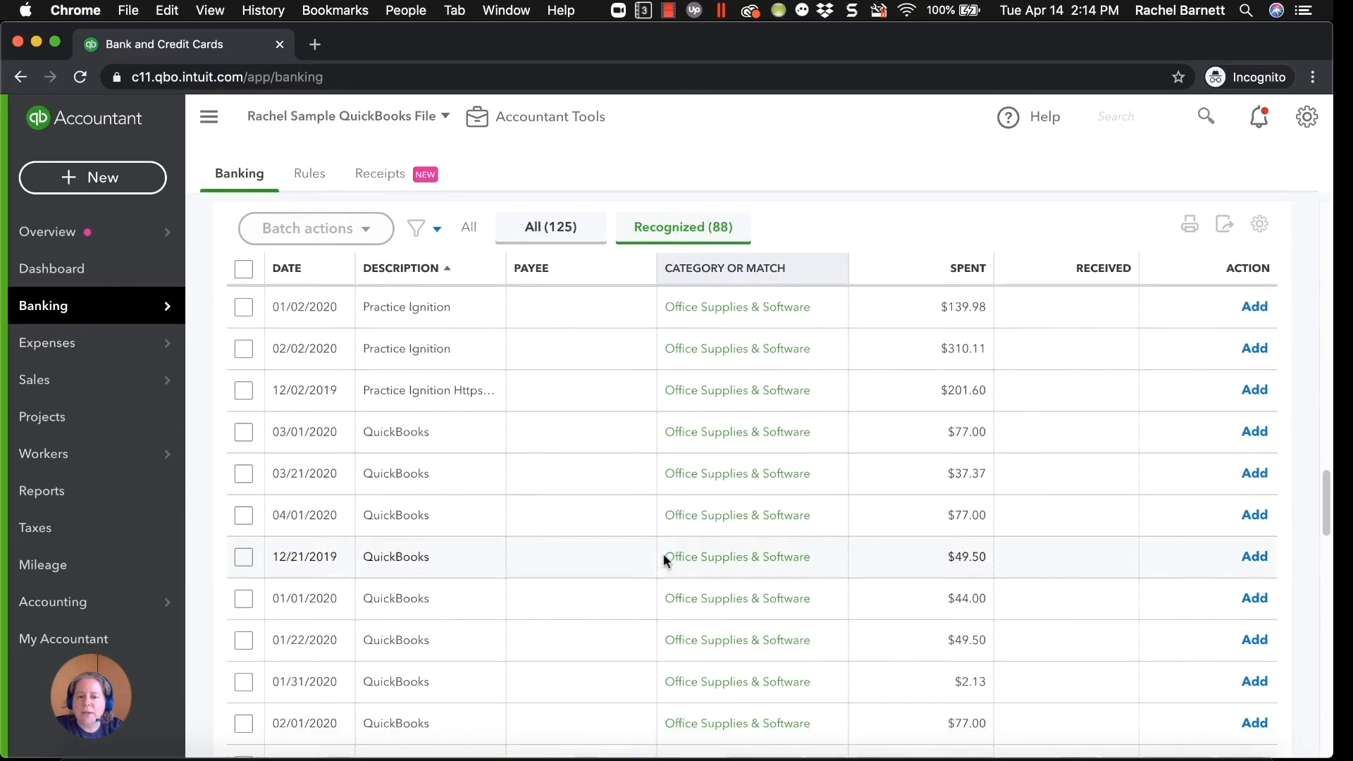
pyautogui.scroll(20, 282, 360)
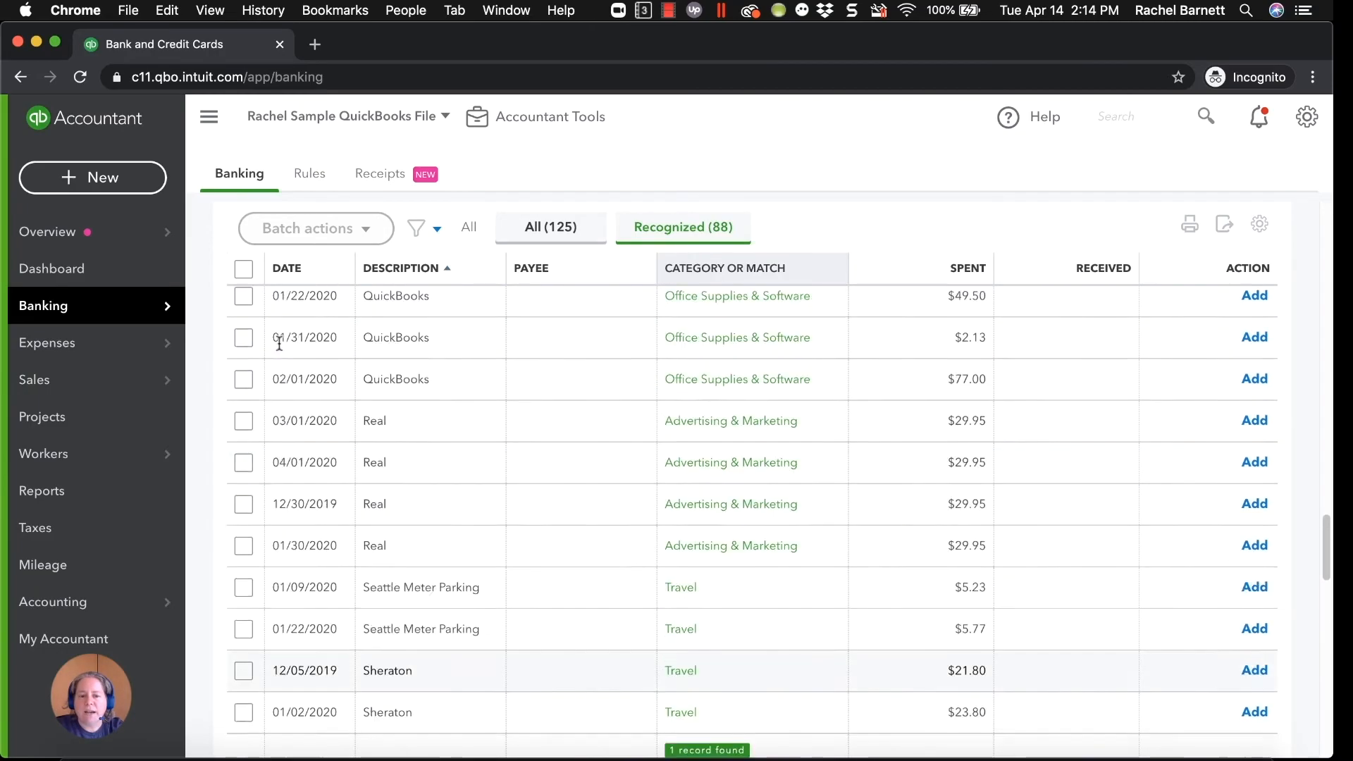
pyautogui.scroll(5, 281, 350)
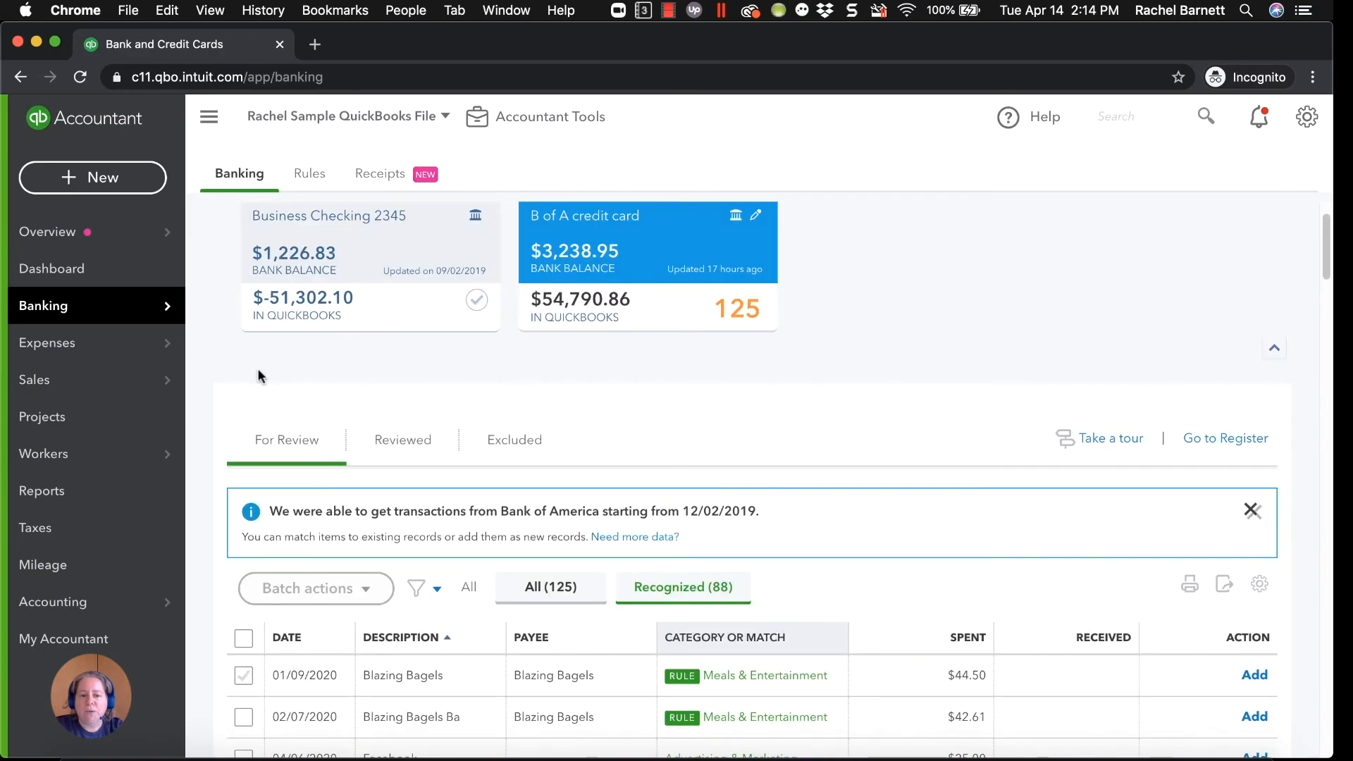
pyautogui.click(244, 639)
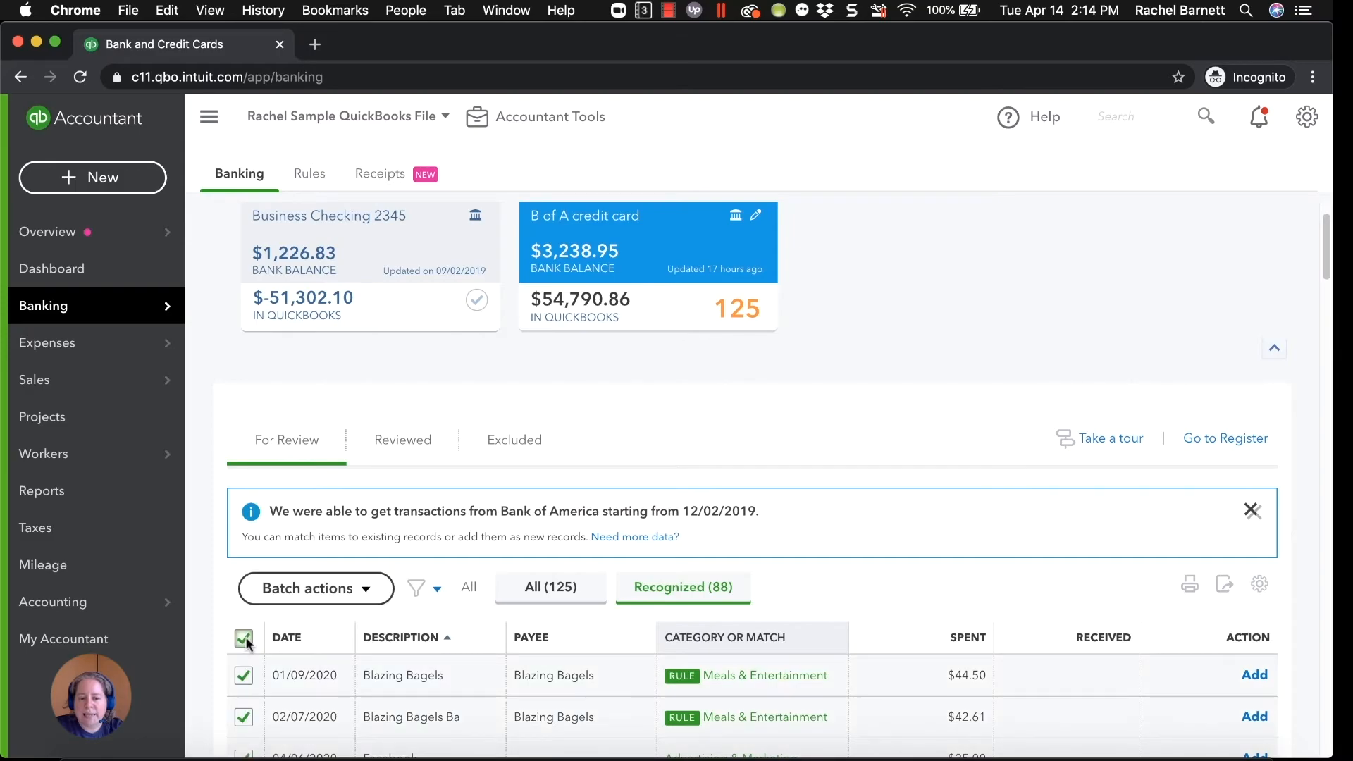
pyautogui.click(312, 600)
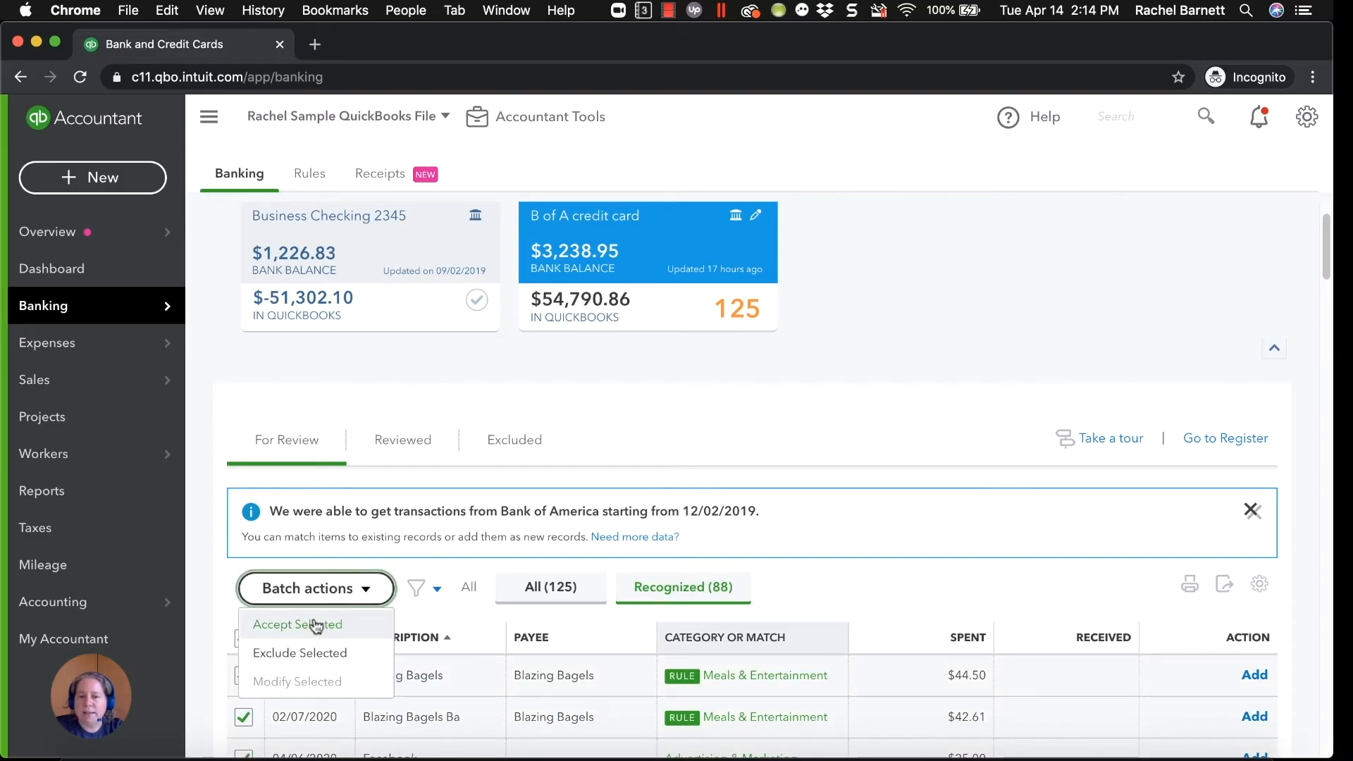
pyautogui.scroll(-4, 518, 603)
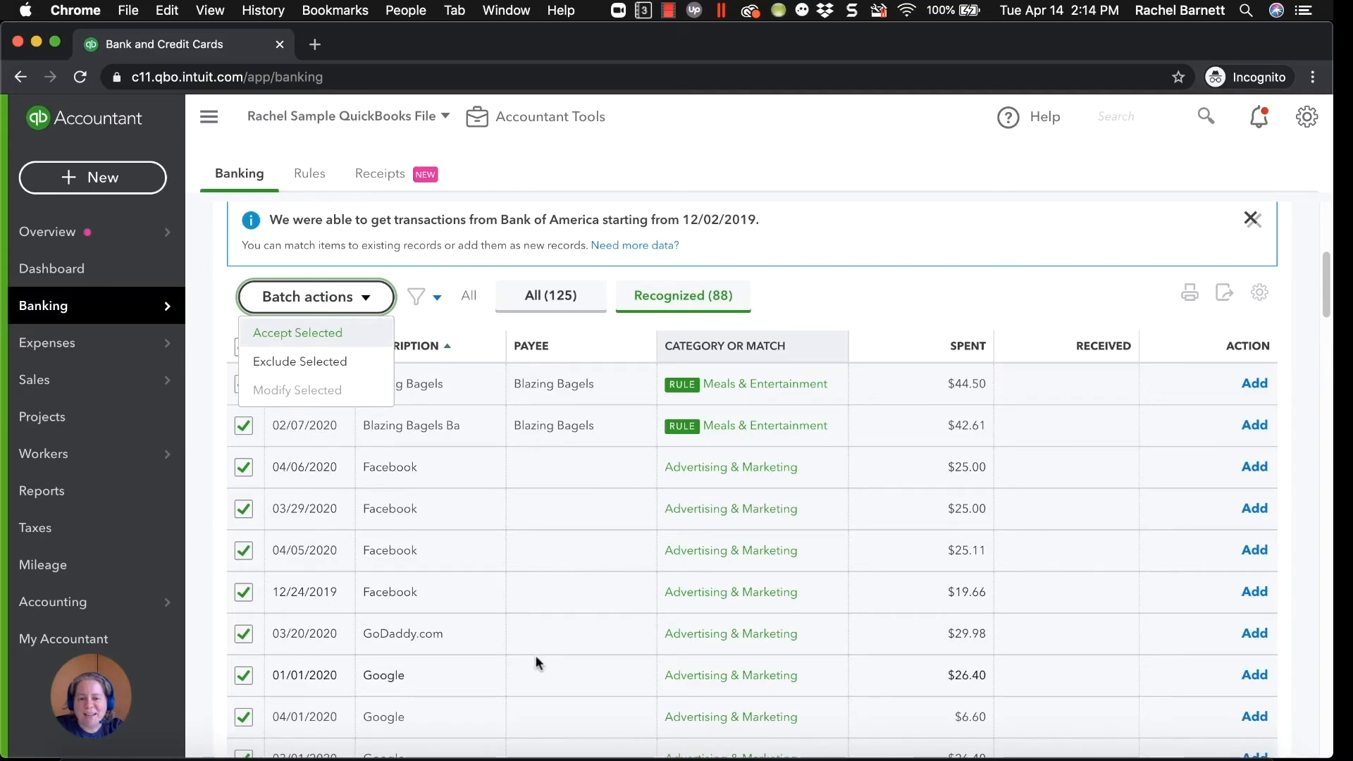
pyautogui.click(295, 341)
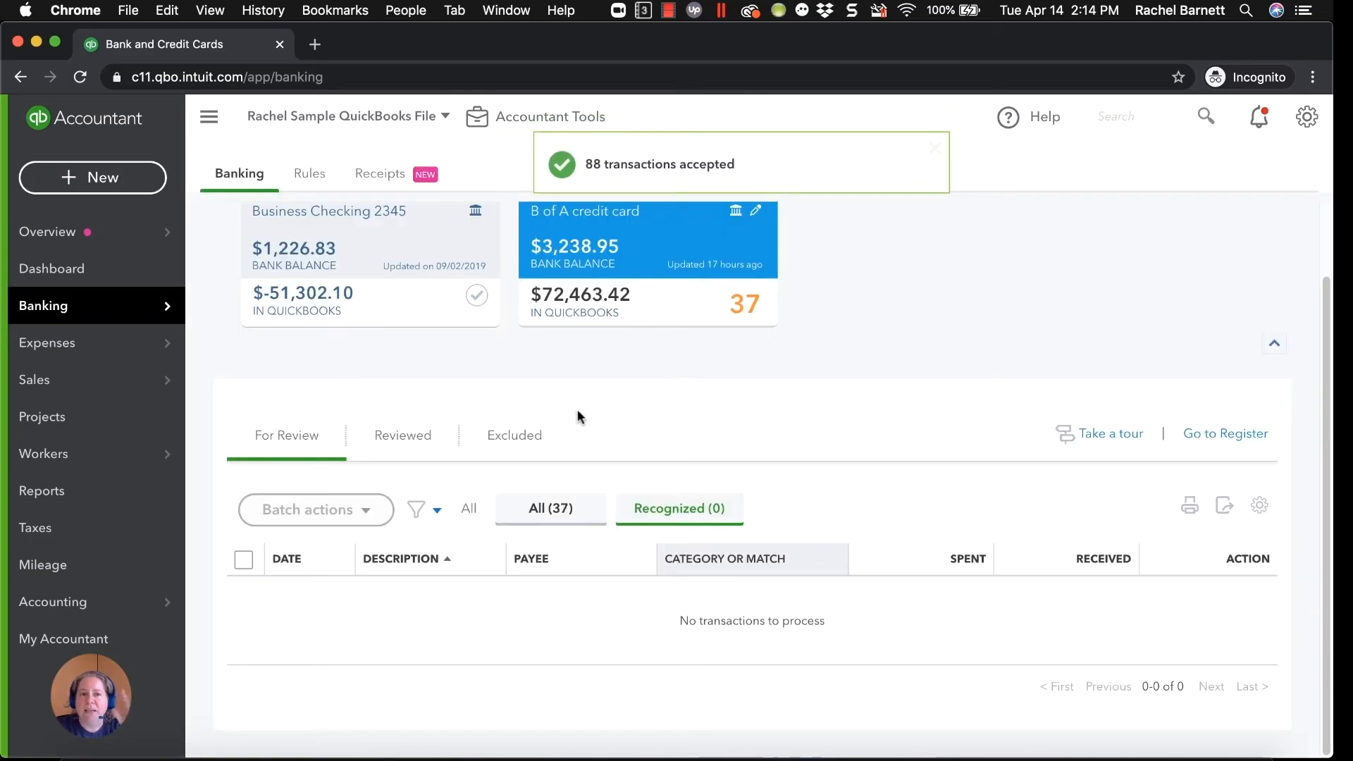
# Switch the For Review list from Recognized to all remaining transactions and look through them.
pyautogui.click(572, 506)
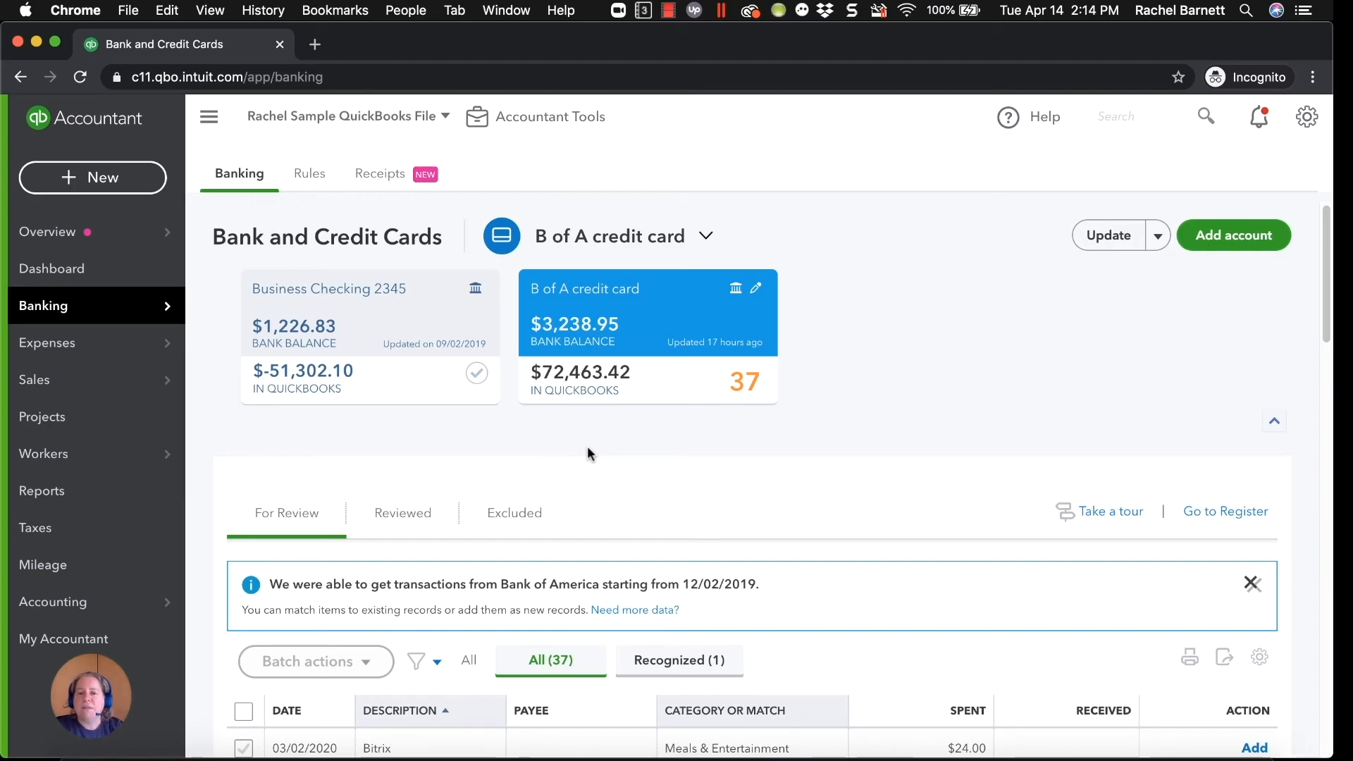
pyautogui.scroll(-3, 599, 486)
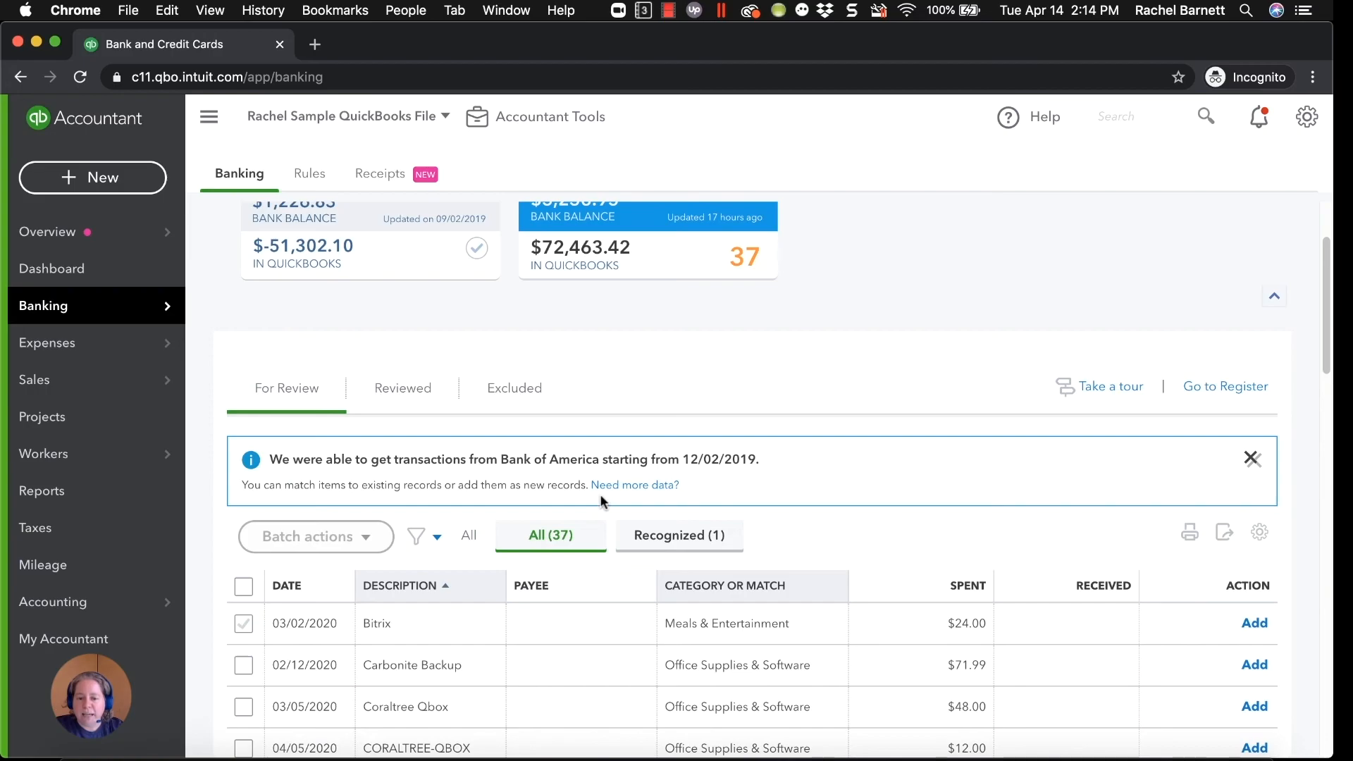